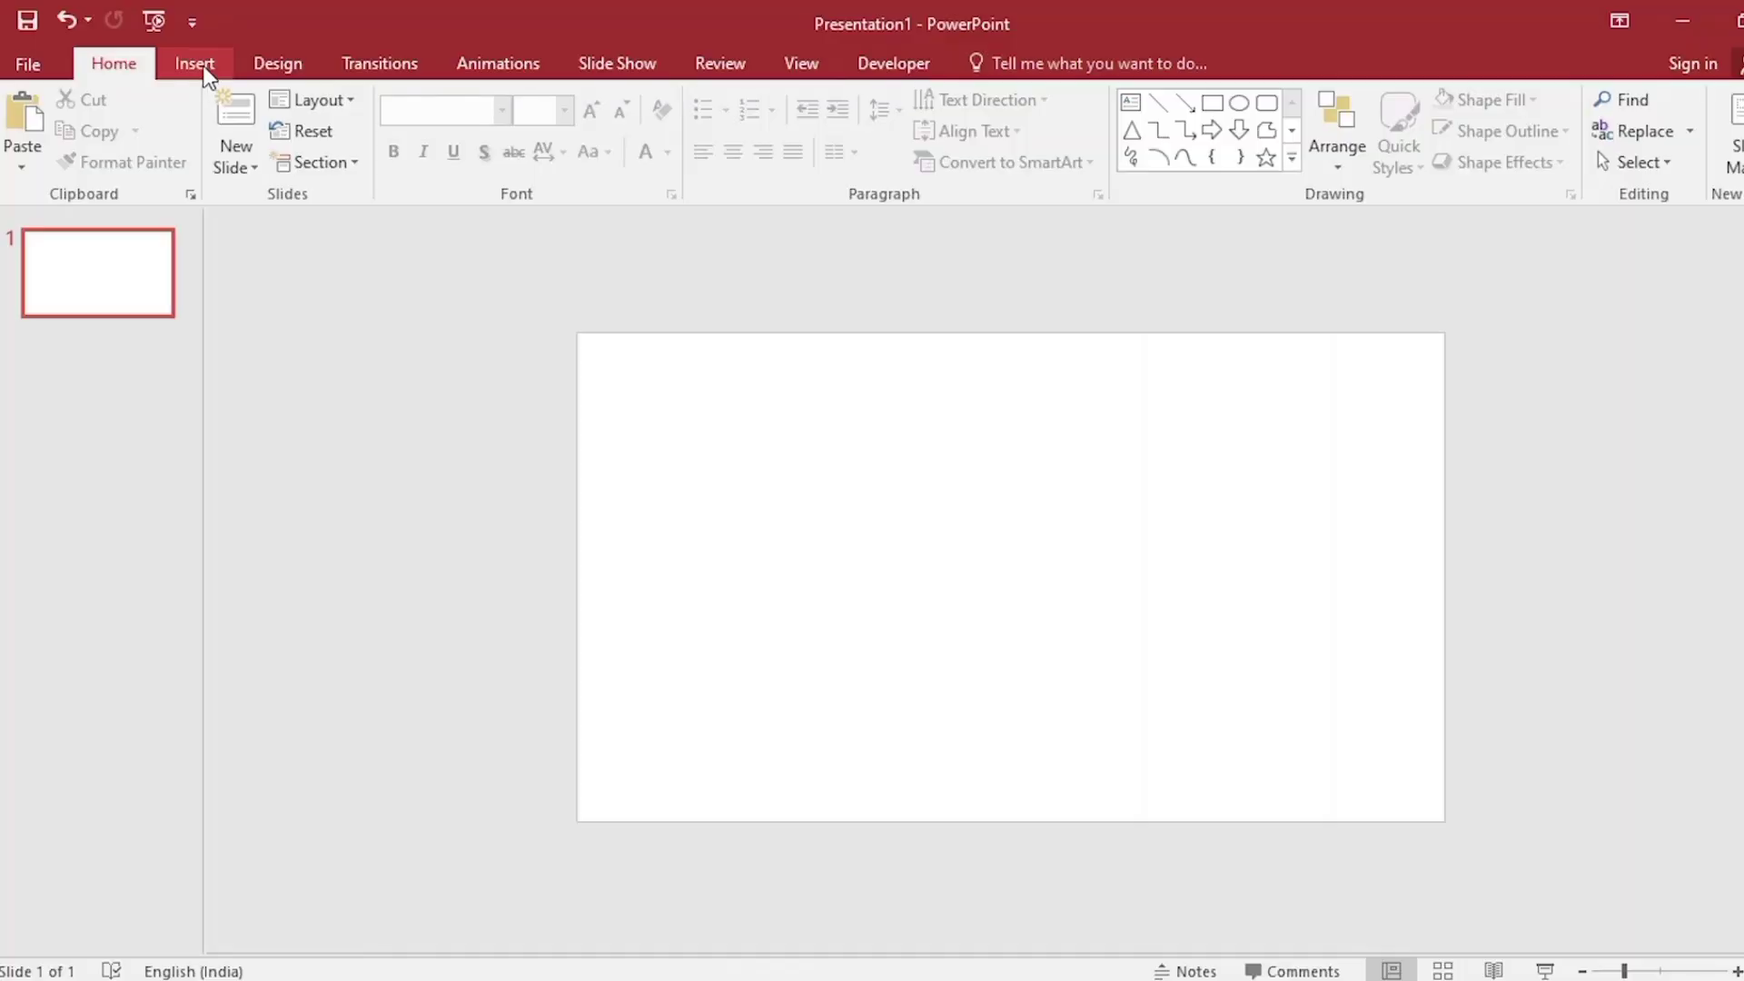
Insert the picture Taj mahal agra.jpg onto the slide.
click(203, 68)
click(163, 123)
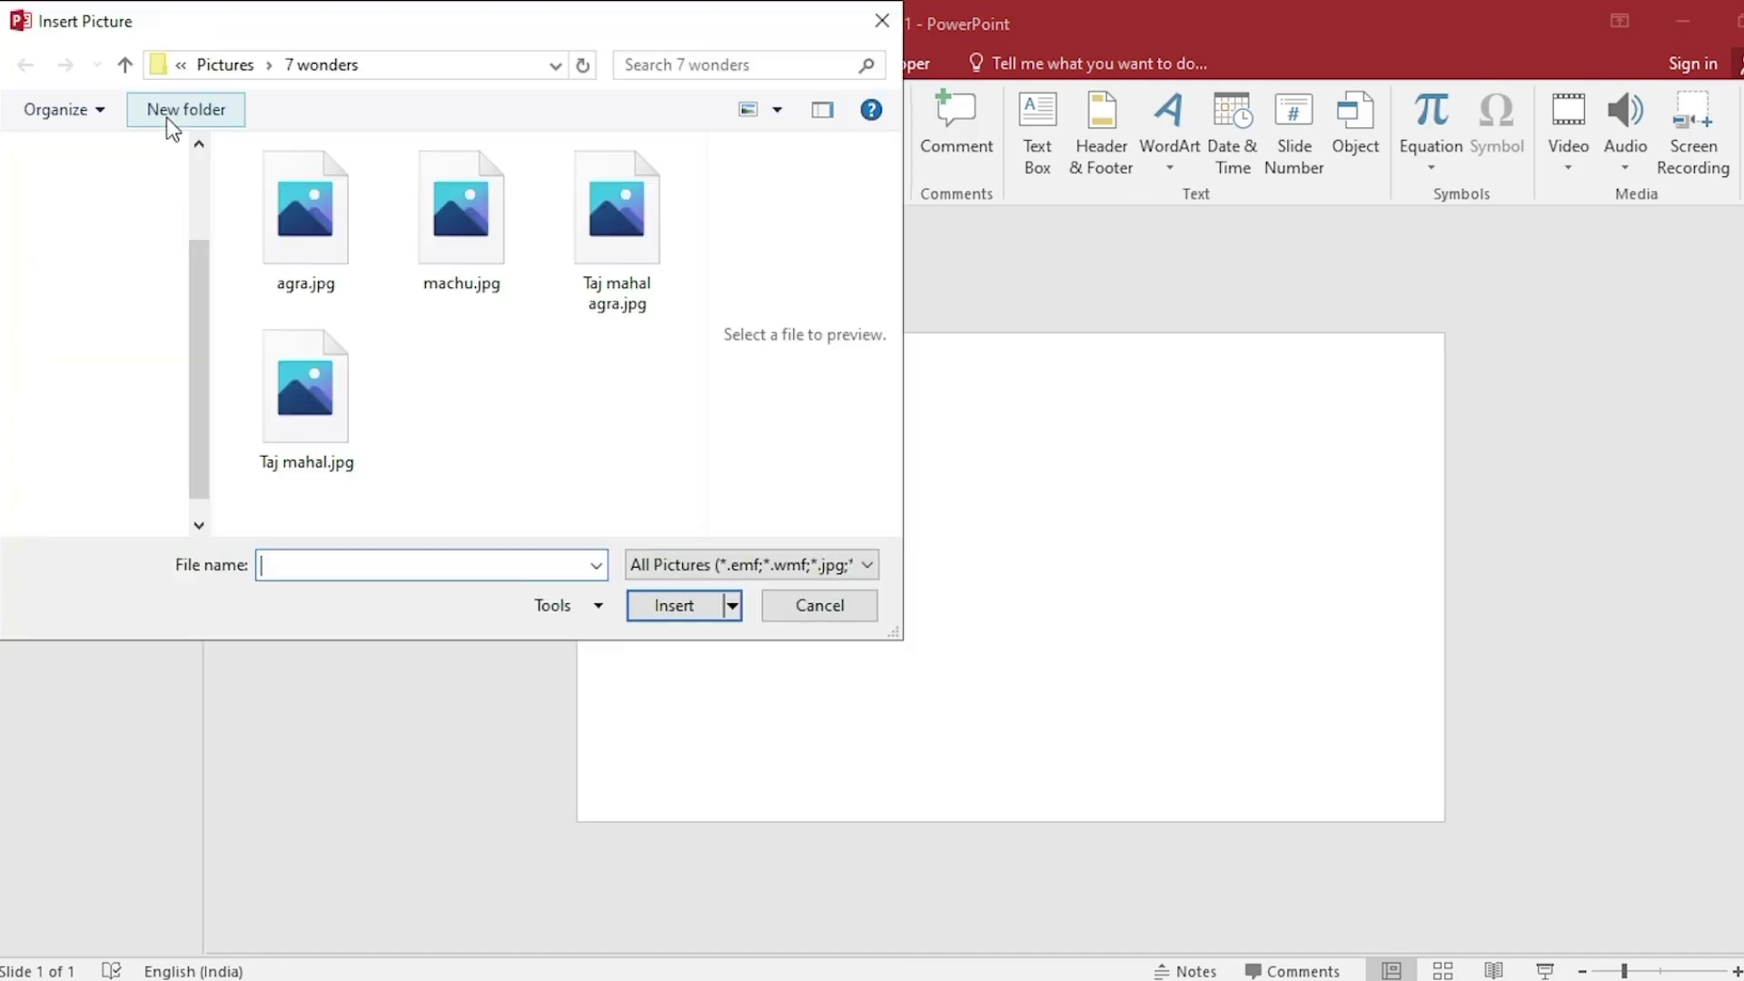
click(610, 280)
click(691, 603)
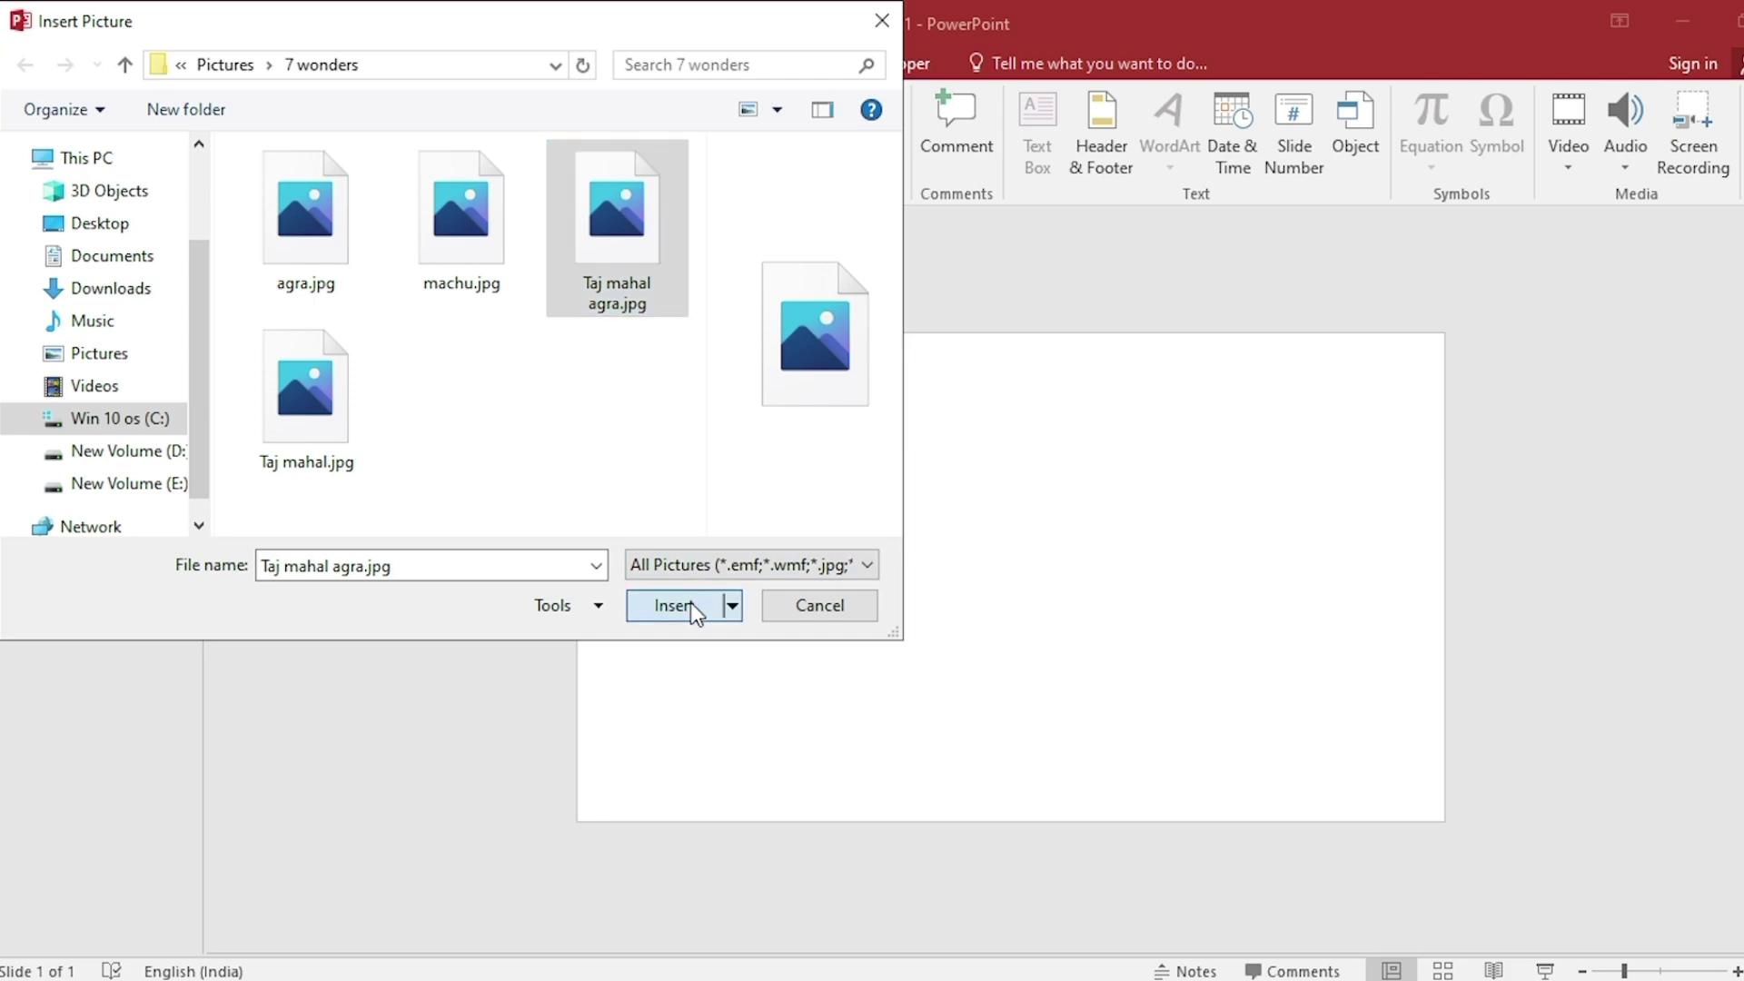
Stretch the photo and enlarge it within its crop so it fills the slide.
drag(1206, 686, 1454, 821)
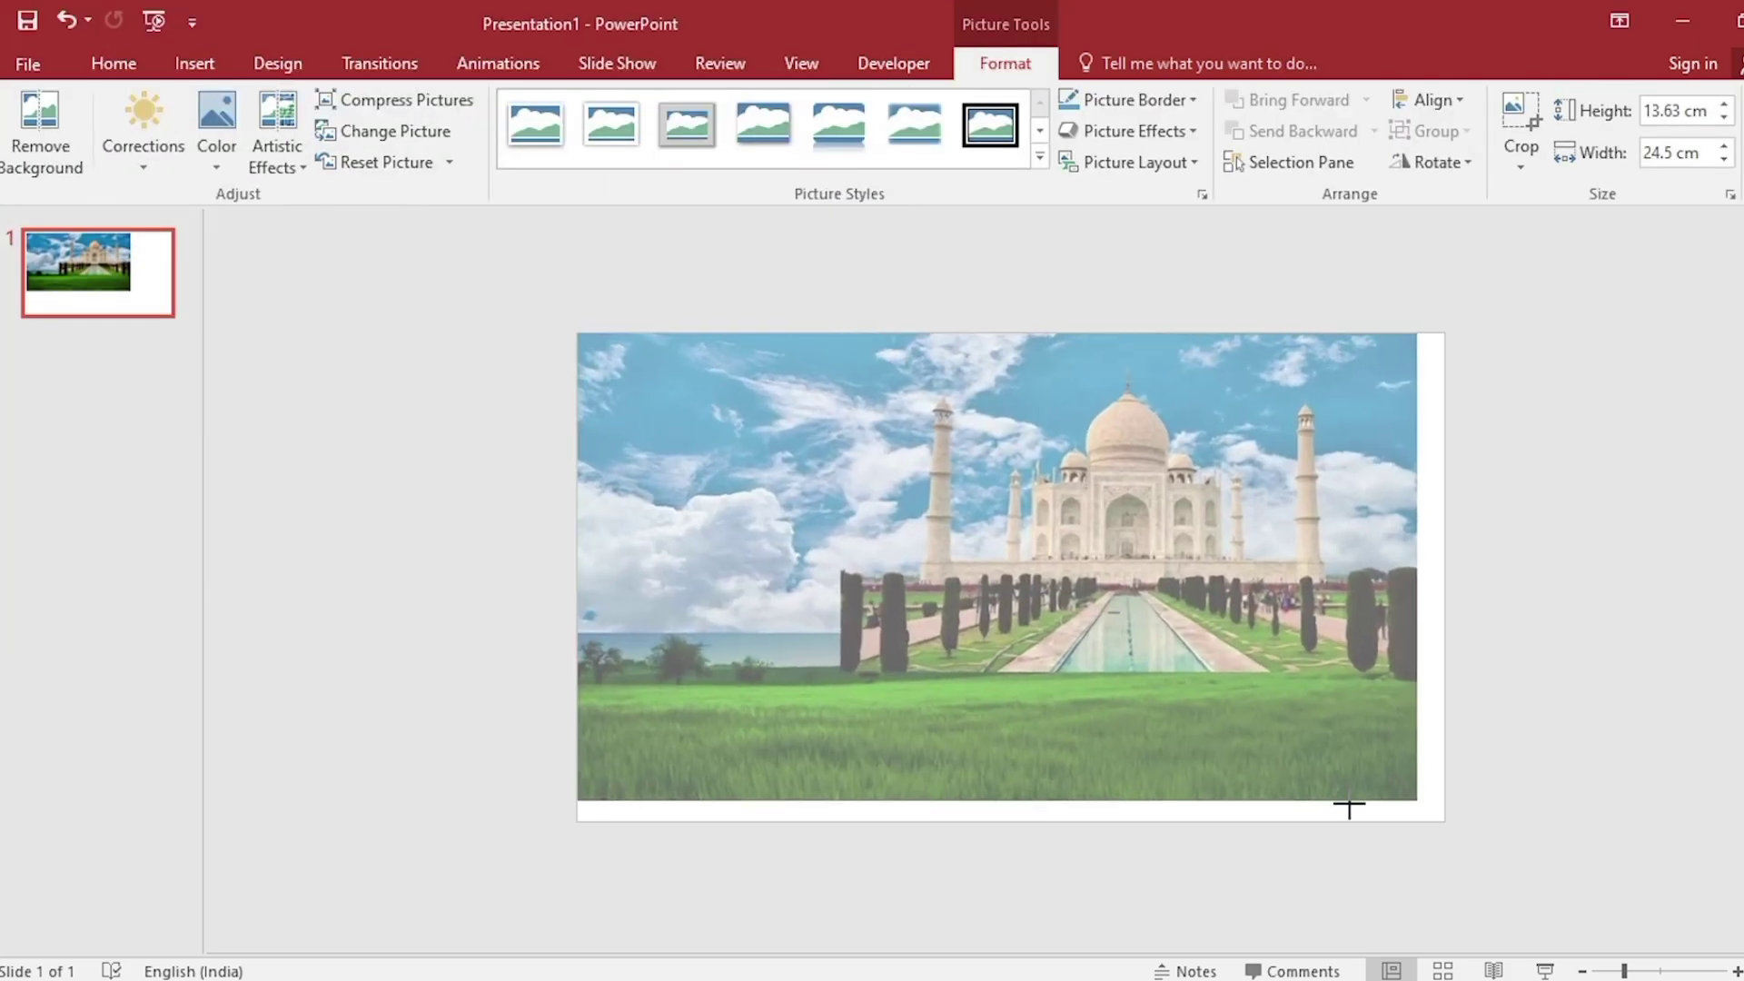
click(1527, 167)
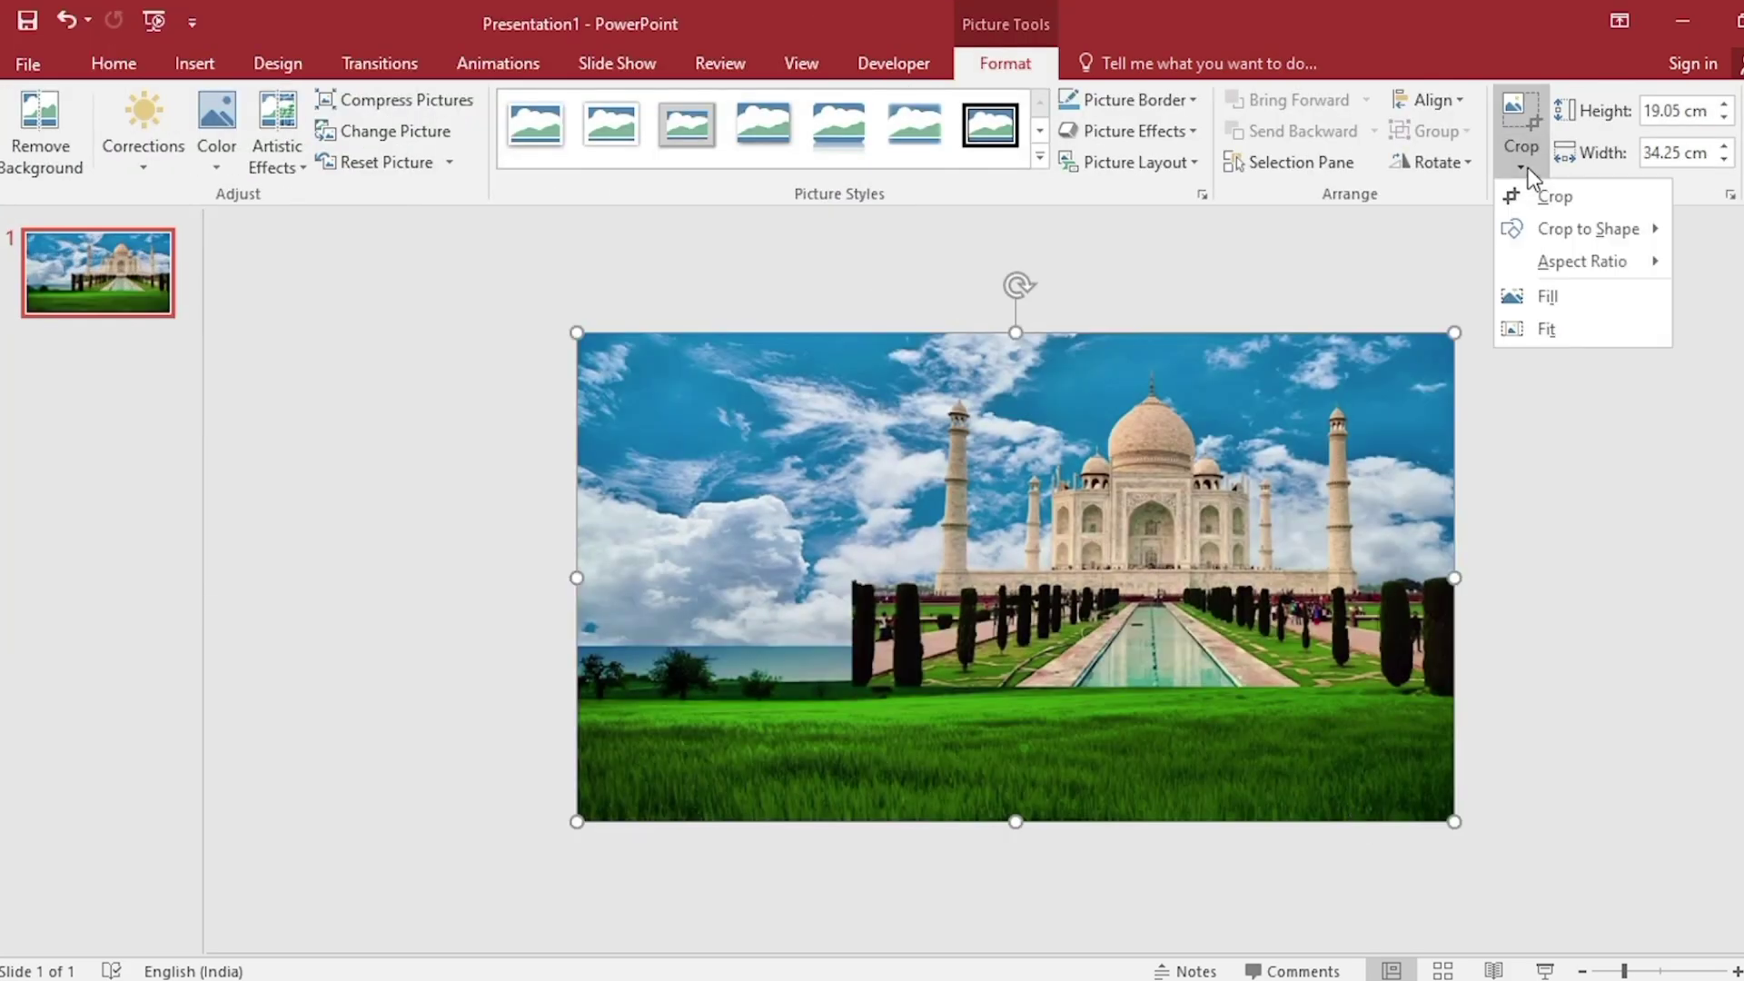
click(1562, 203)
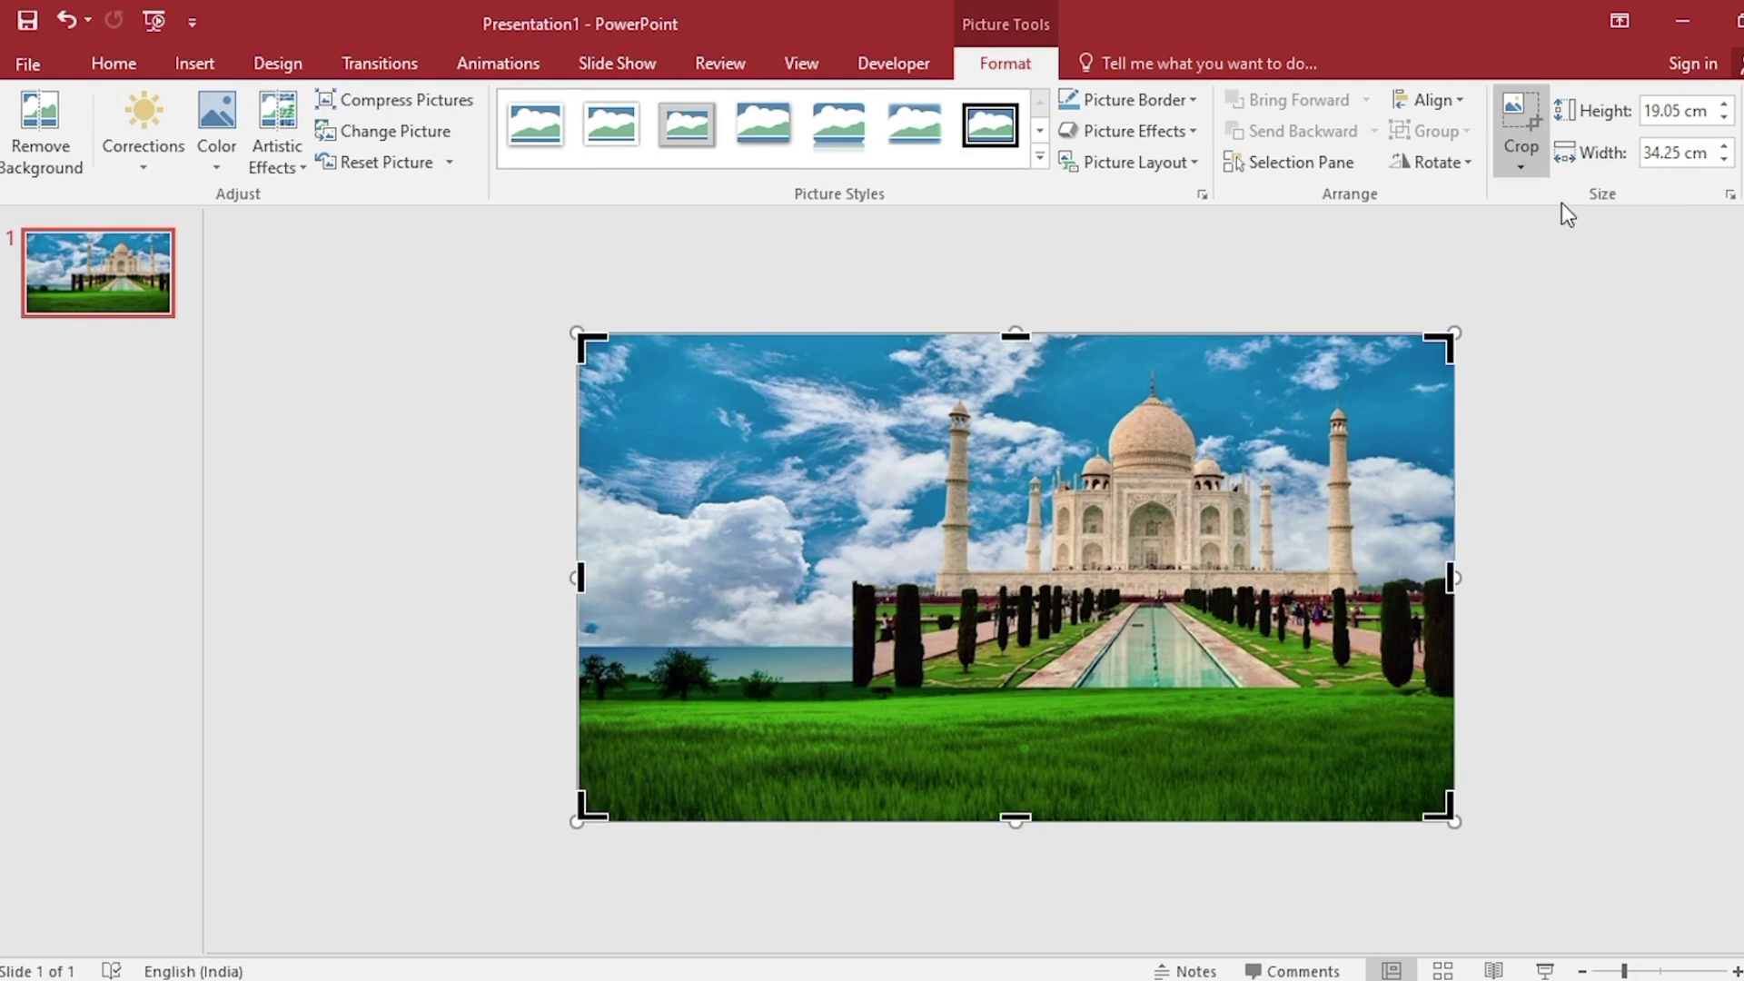
drag(1455, 332, 1497, 292)
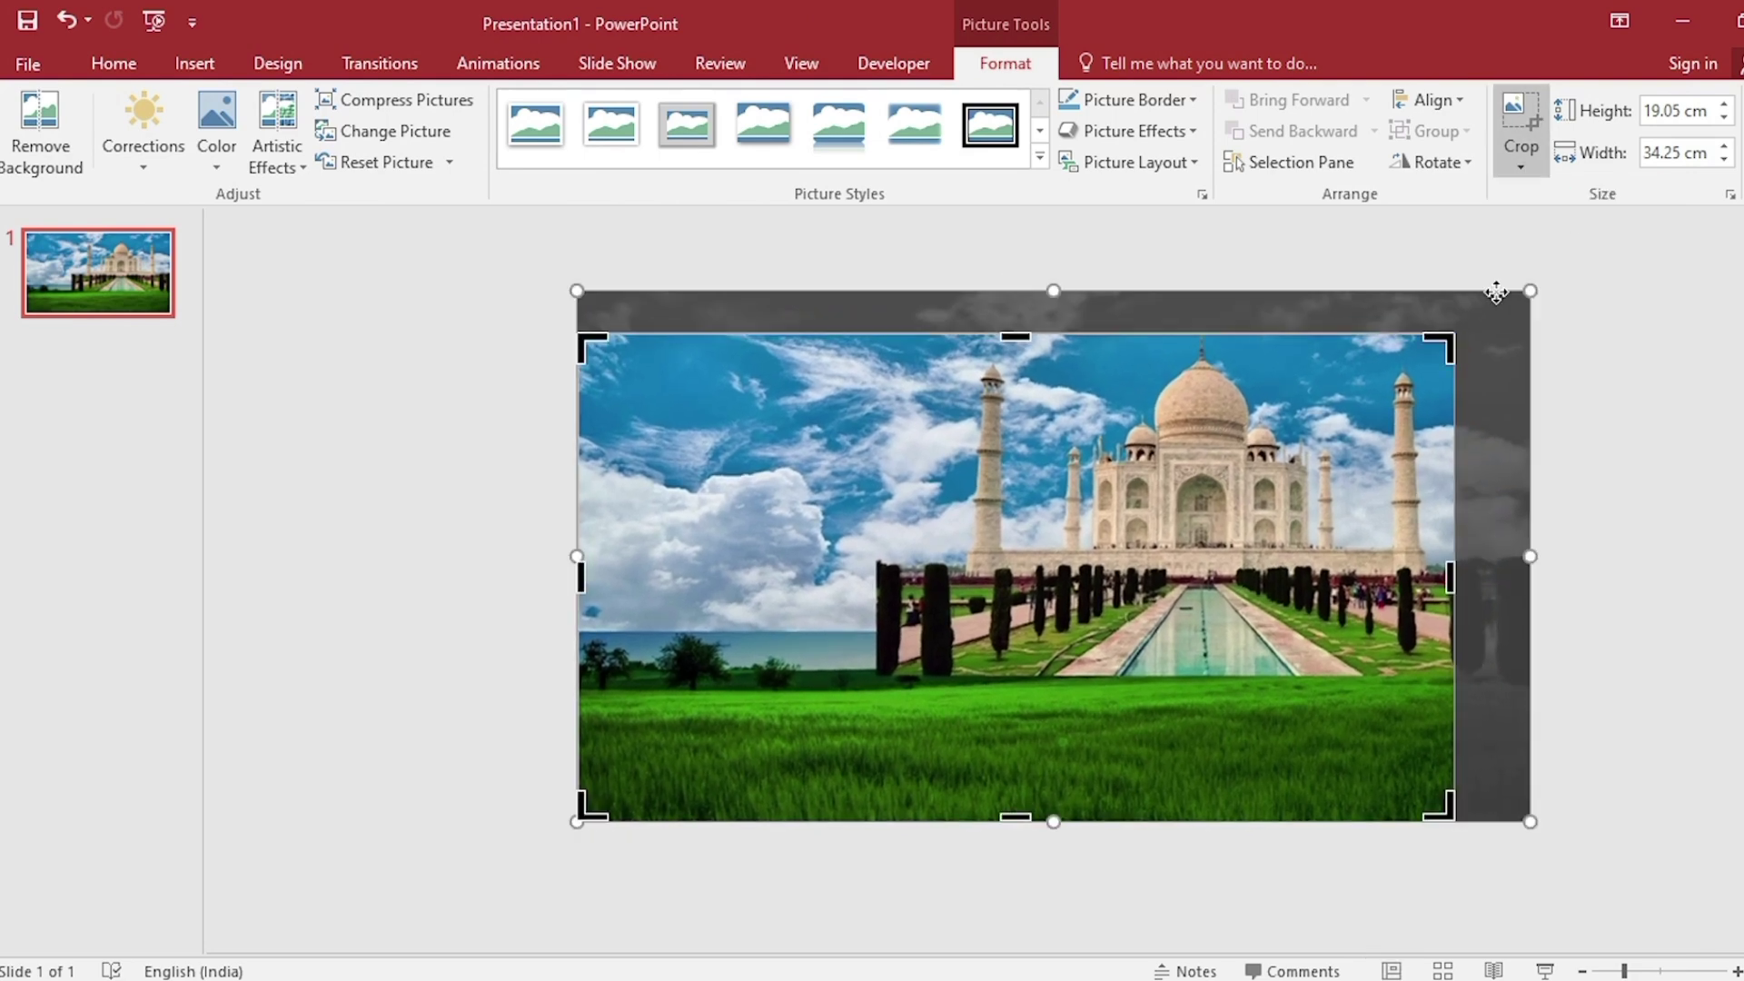
Finish cropping and draw a rectangle over the slide's left part.
click(1608, 428)
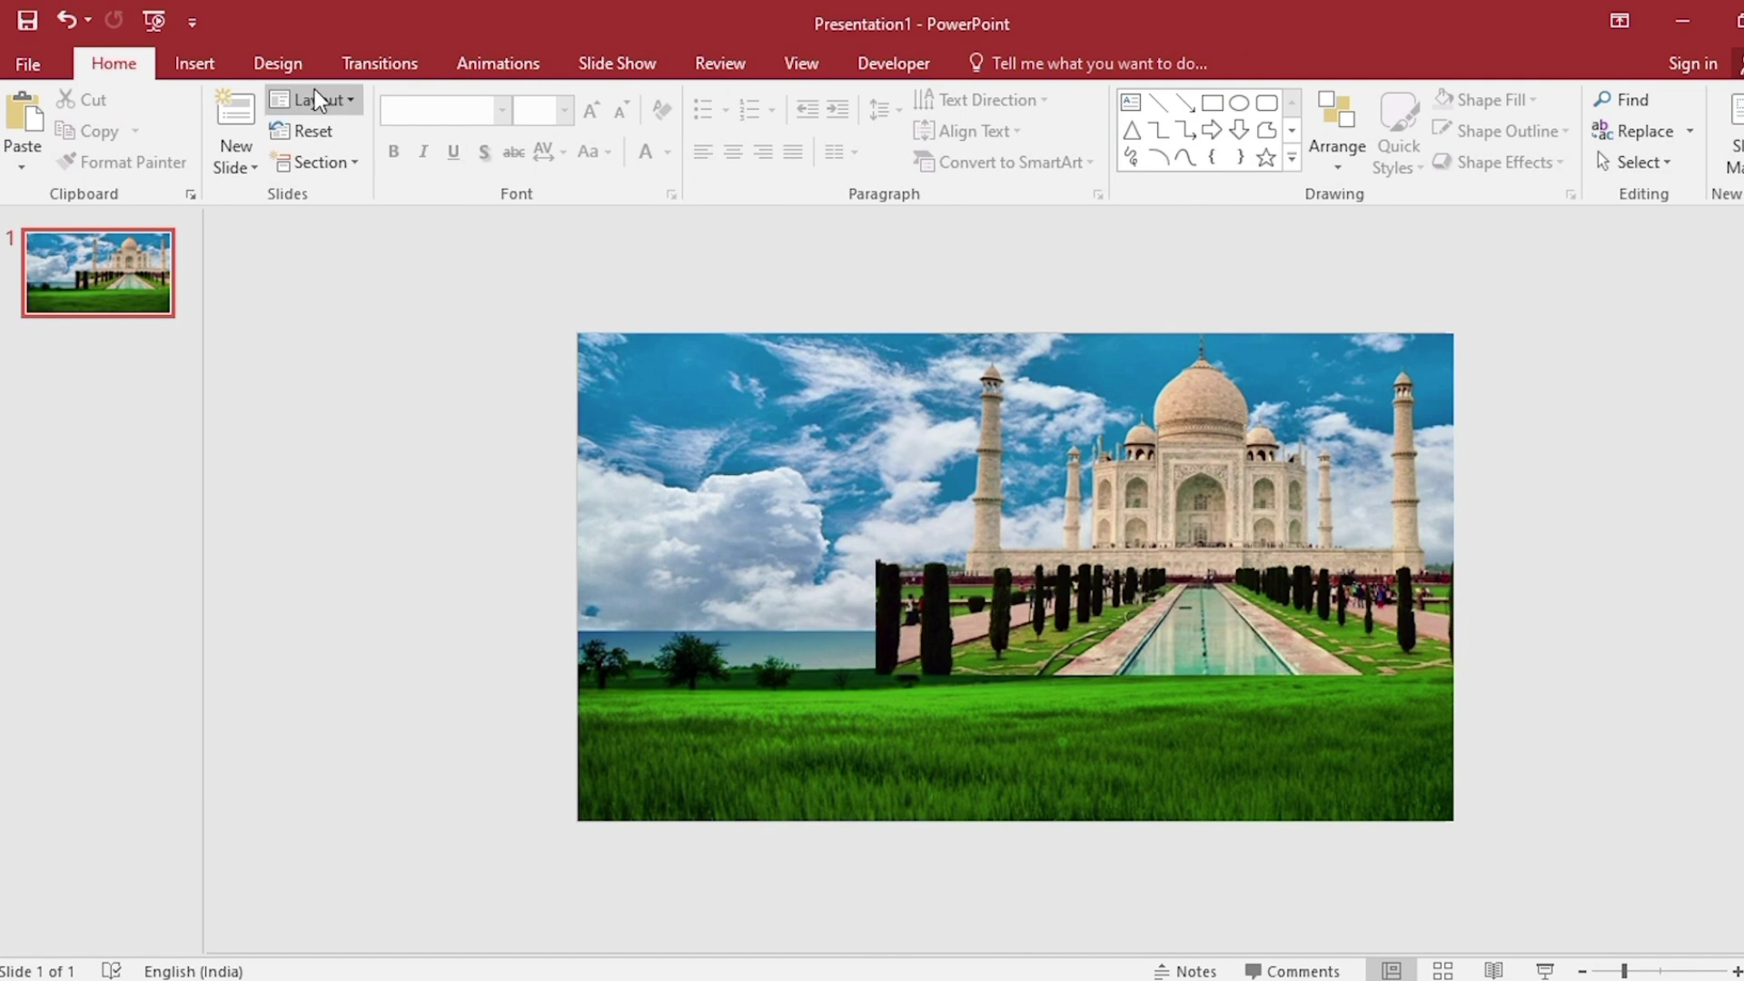
click(195, 68)
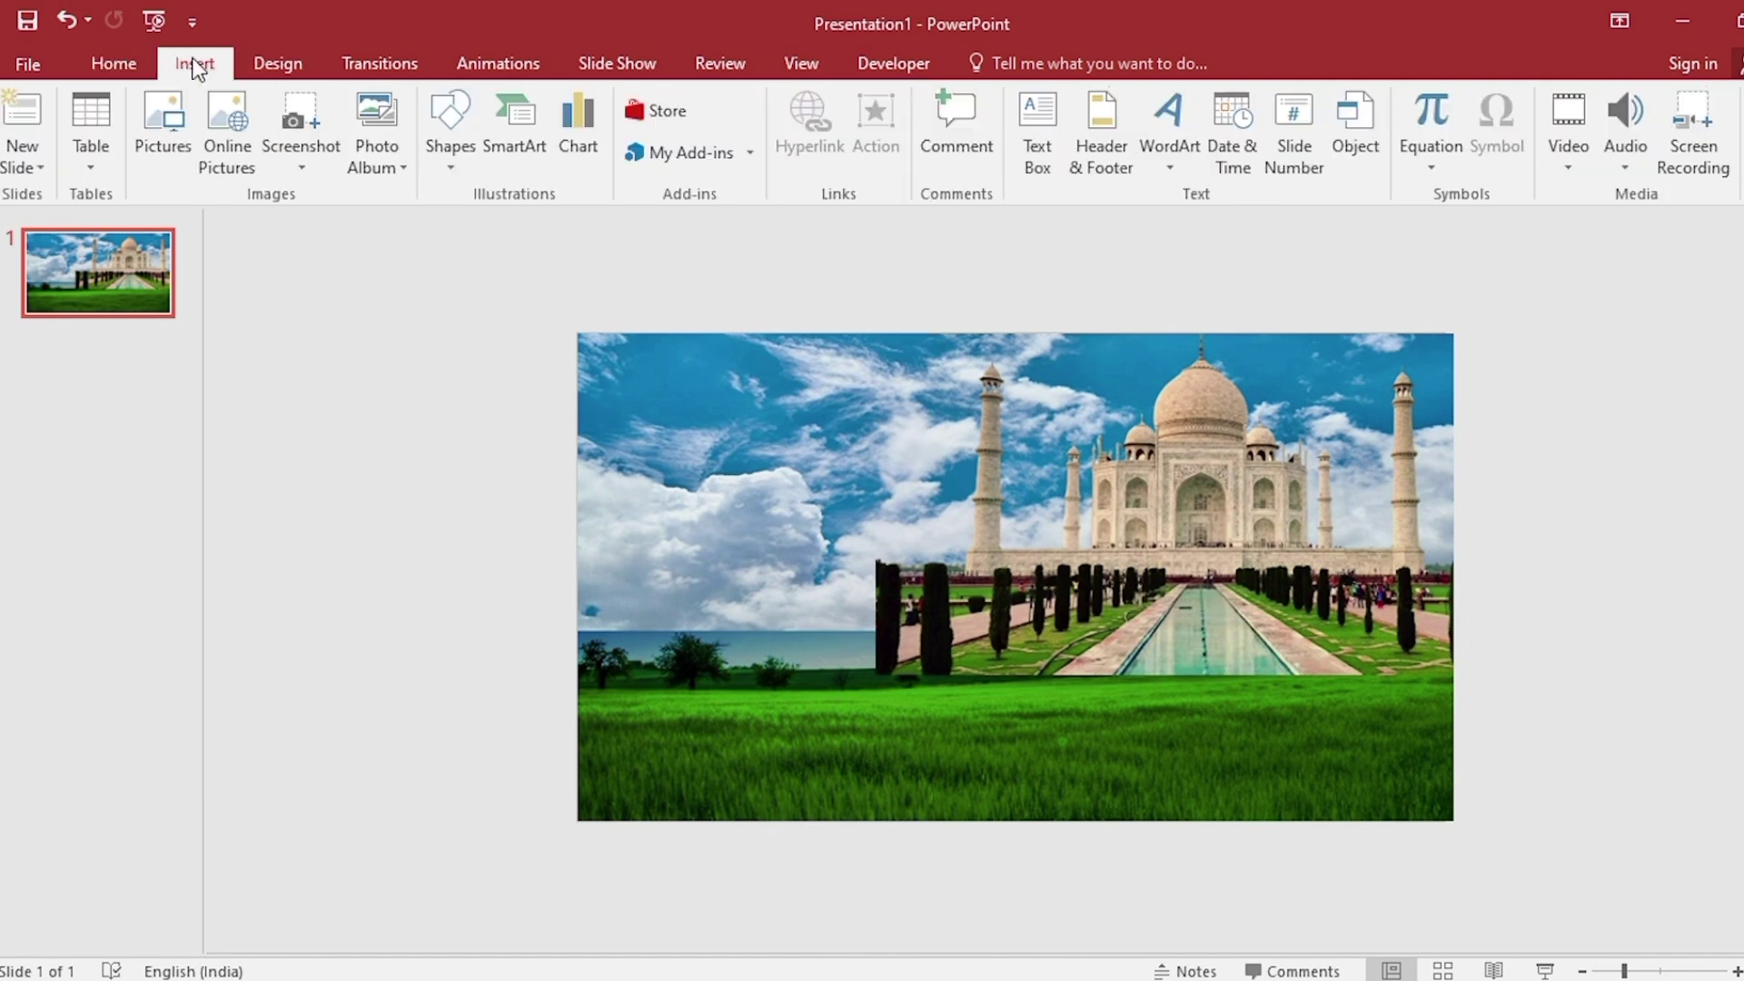
click(464, 170)
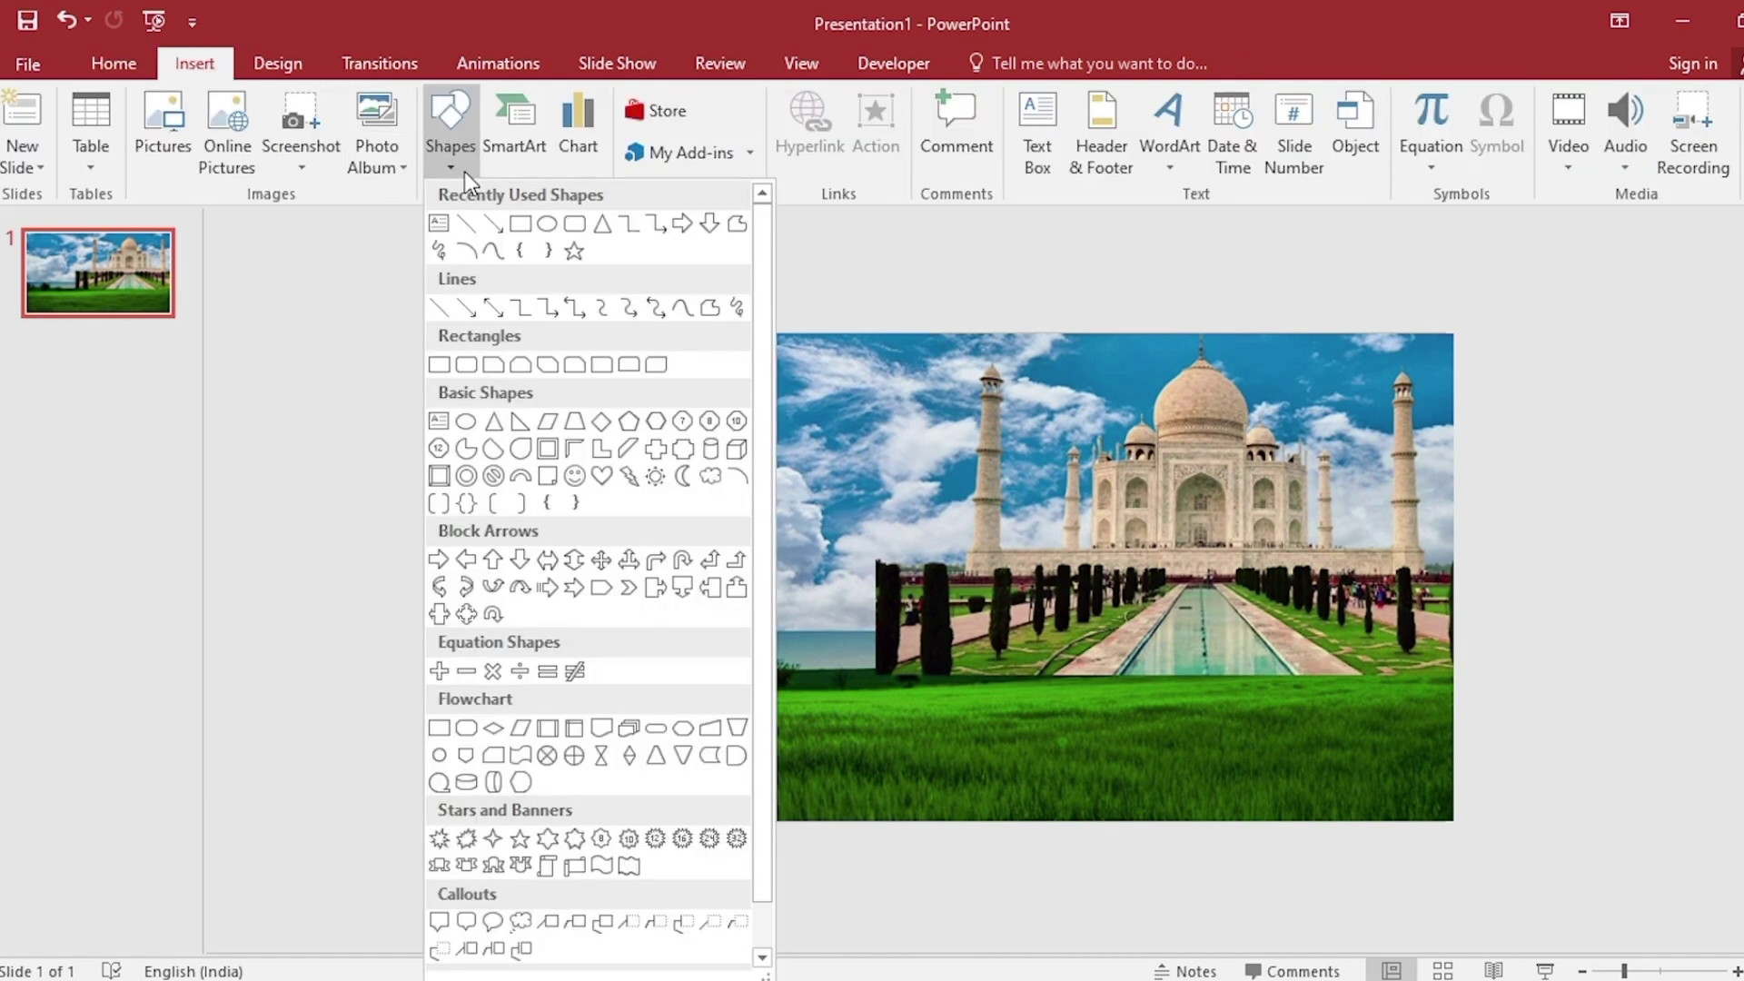
click(525, 226)
mouse_move(578, 334)
mouse_down()
mouse_move(774, 628)
mouse_move(975, 821)
mouse_up()
Fill the rectangle with the monument's tan using the eyedropper and remove its outline.
click(691, 106)
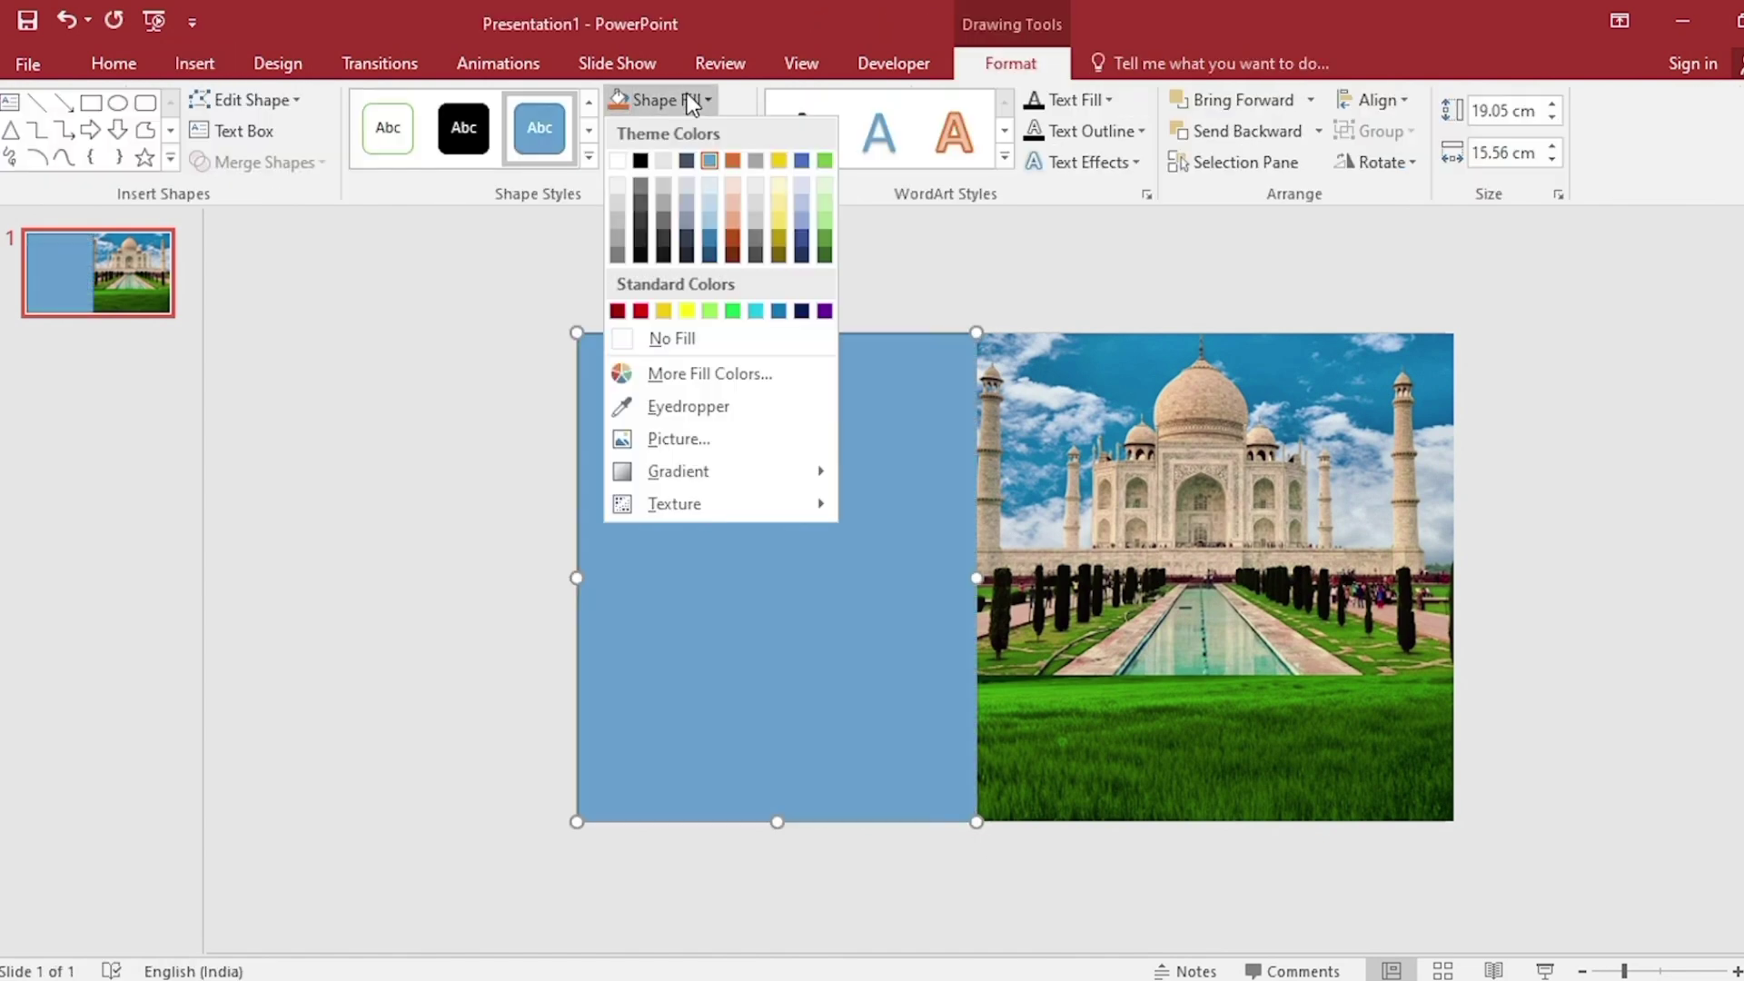
click(688, 407)
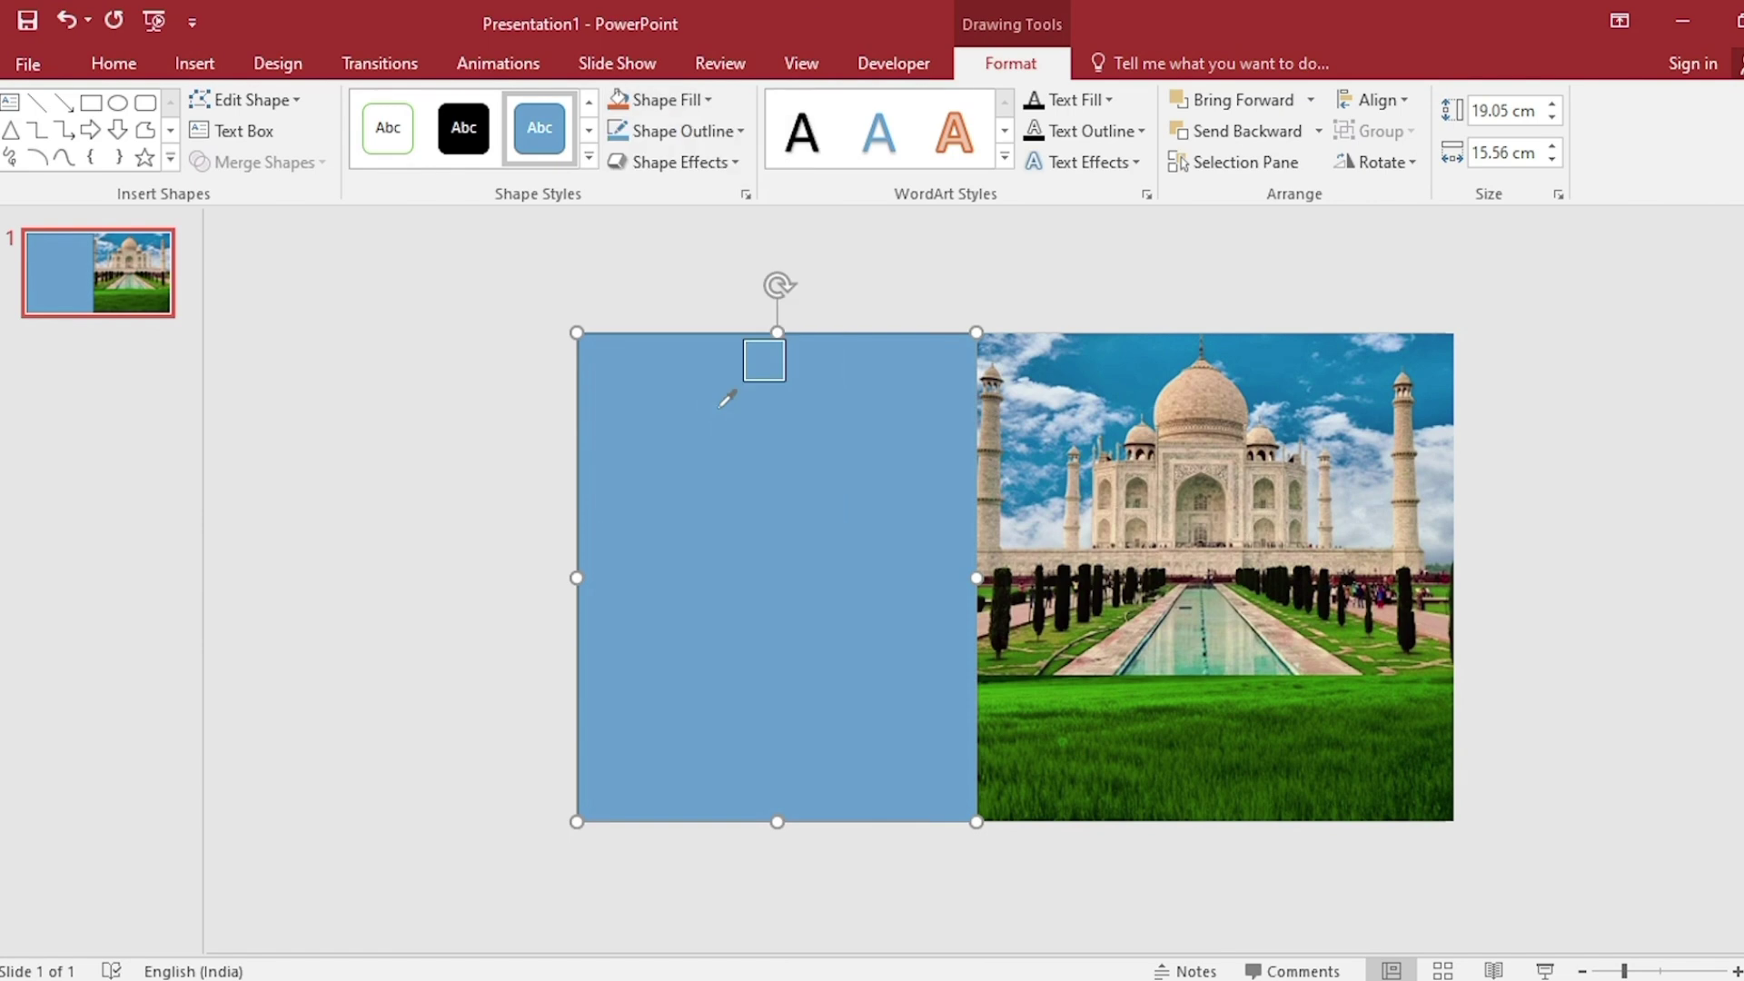
click(1212, 397)
click(719, 130)
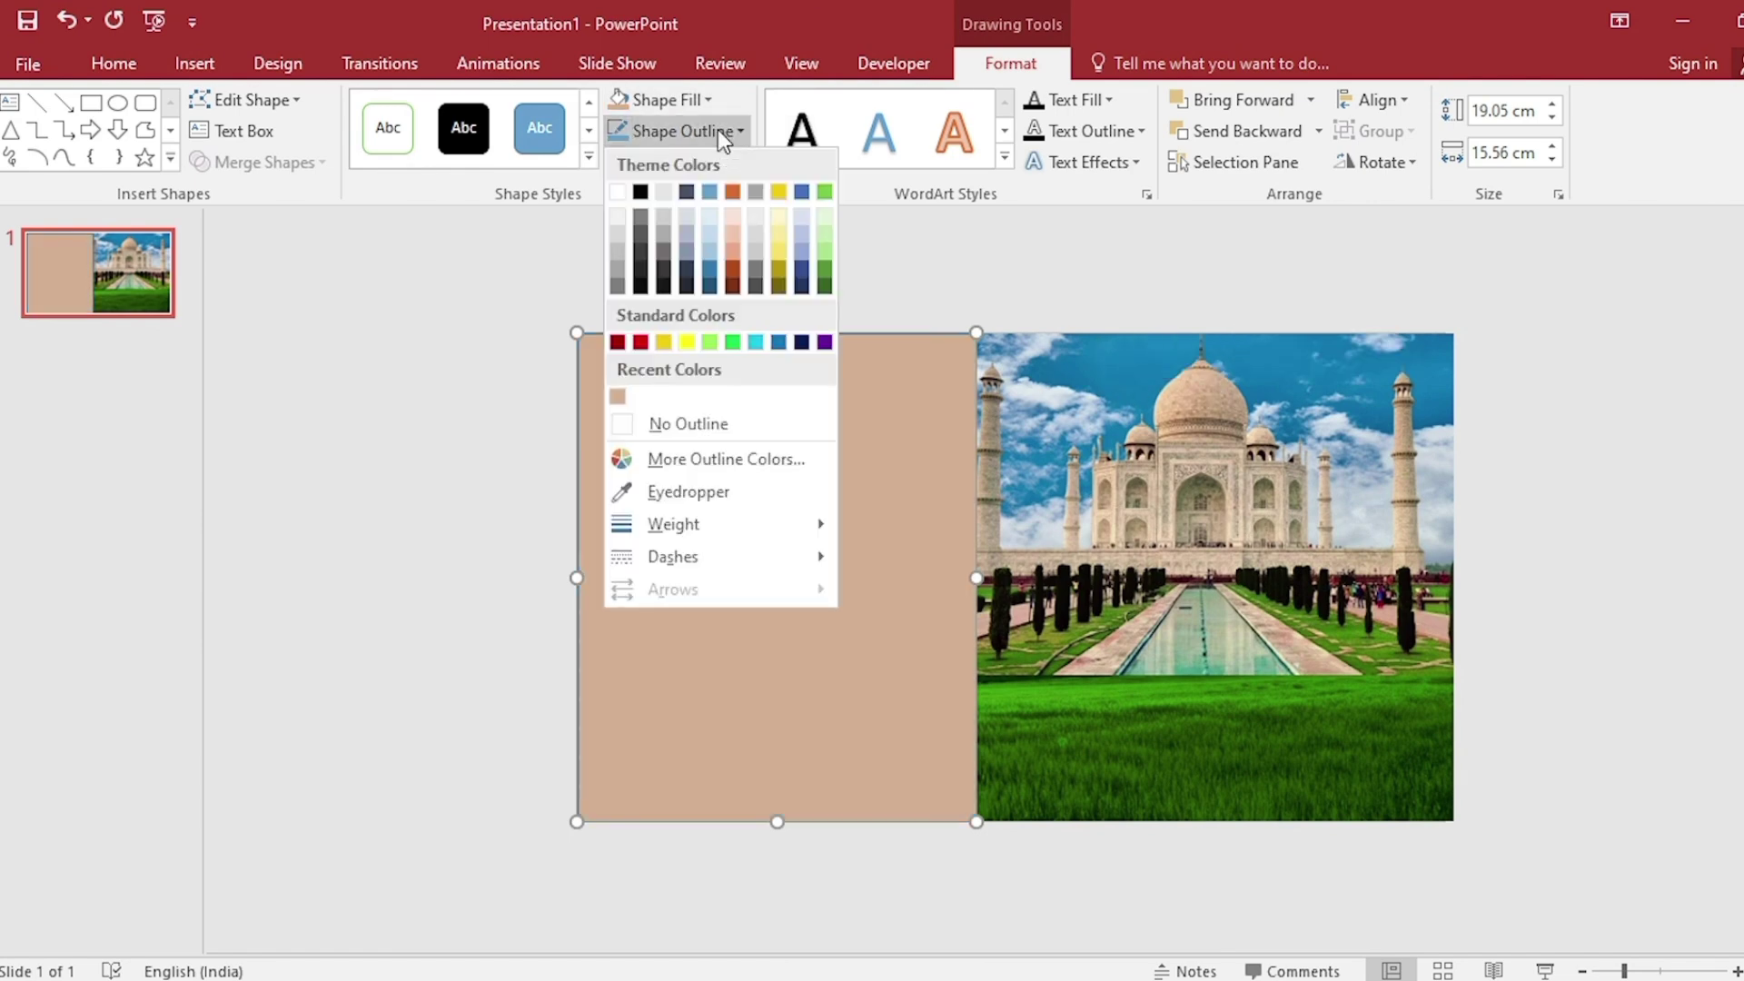
click(727, 425)
Add a text box reading PPT in large Arial Black near the panel's top.
click(199, 69)
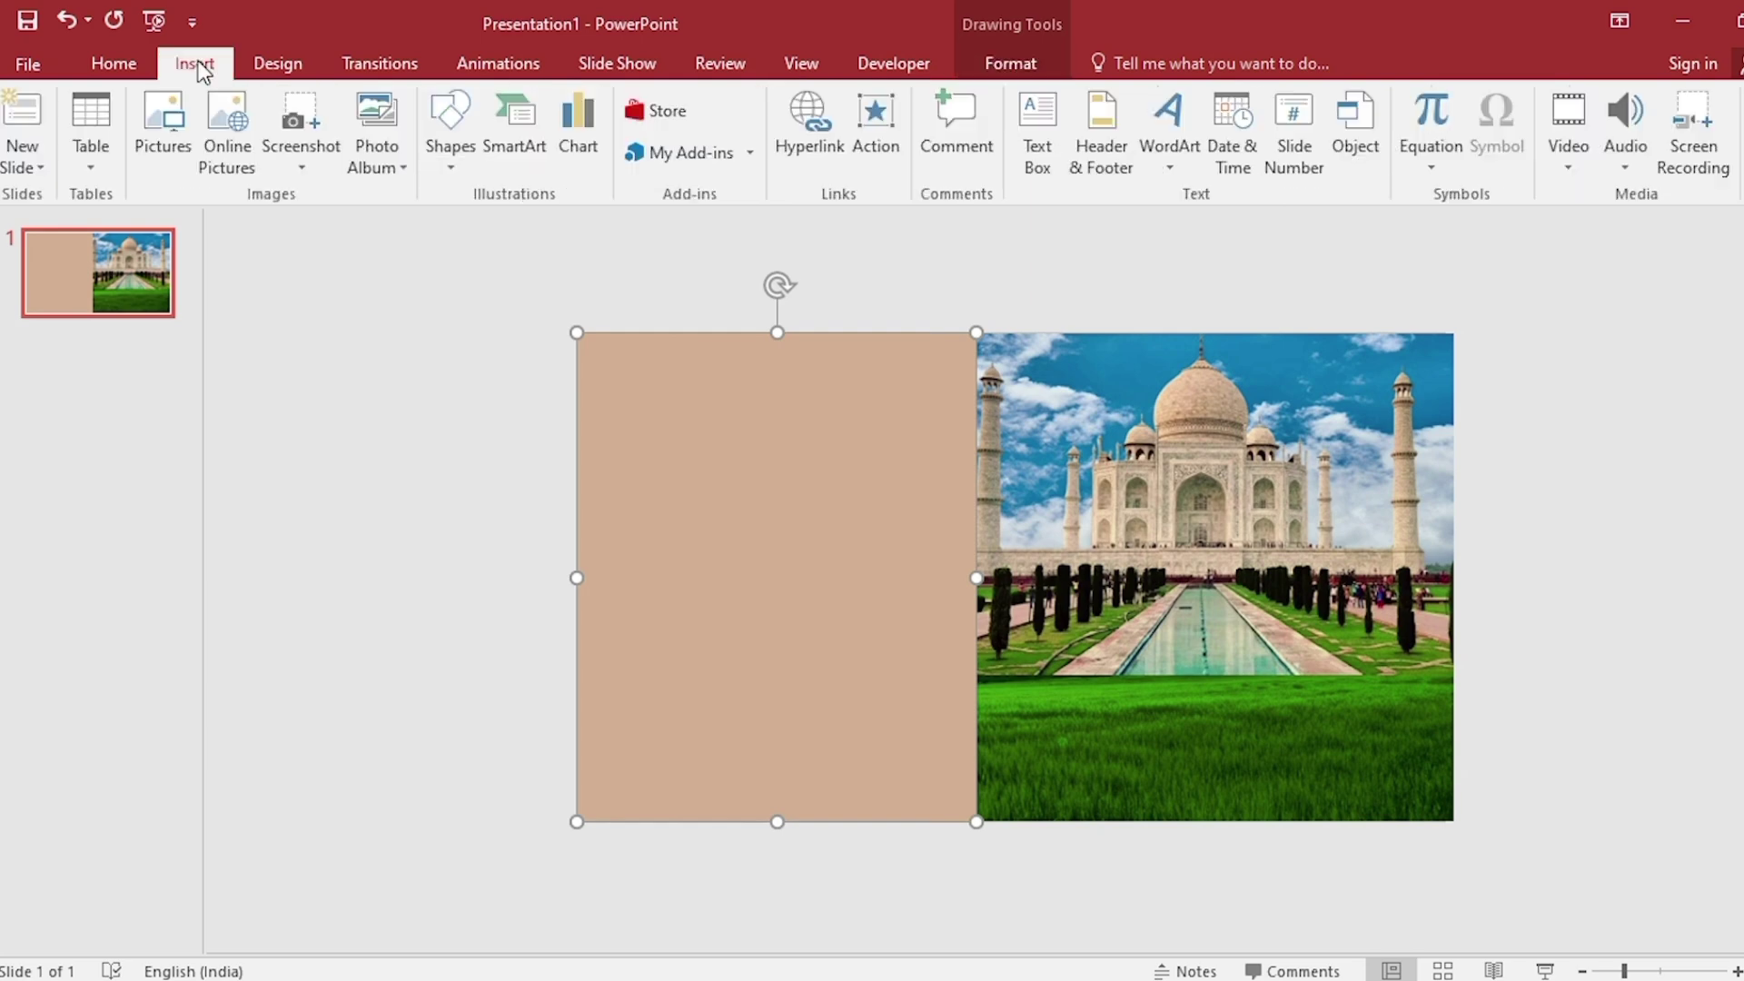
click(1045, 162)
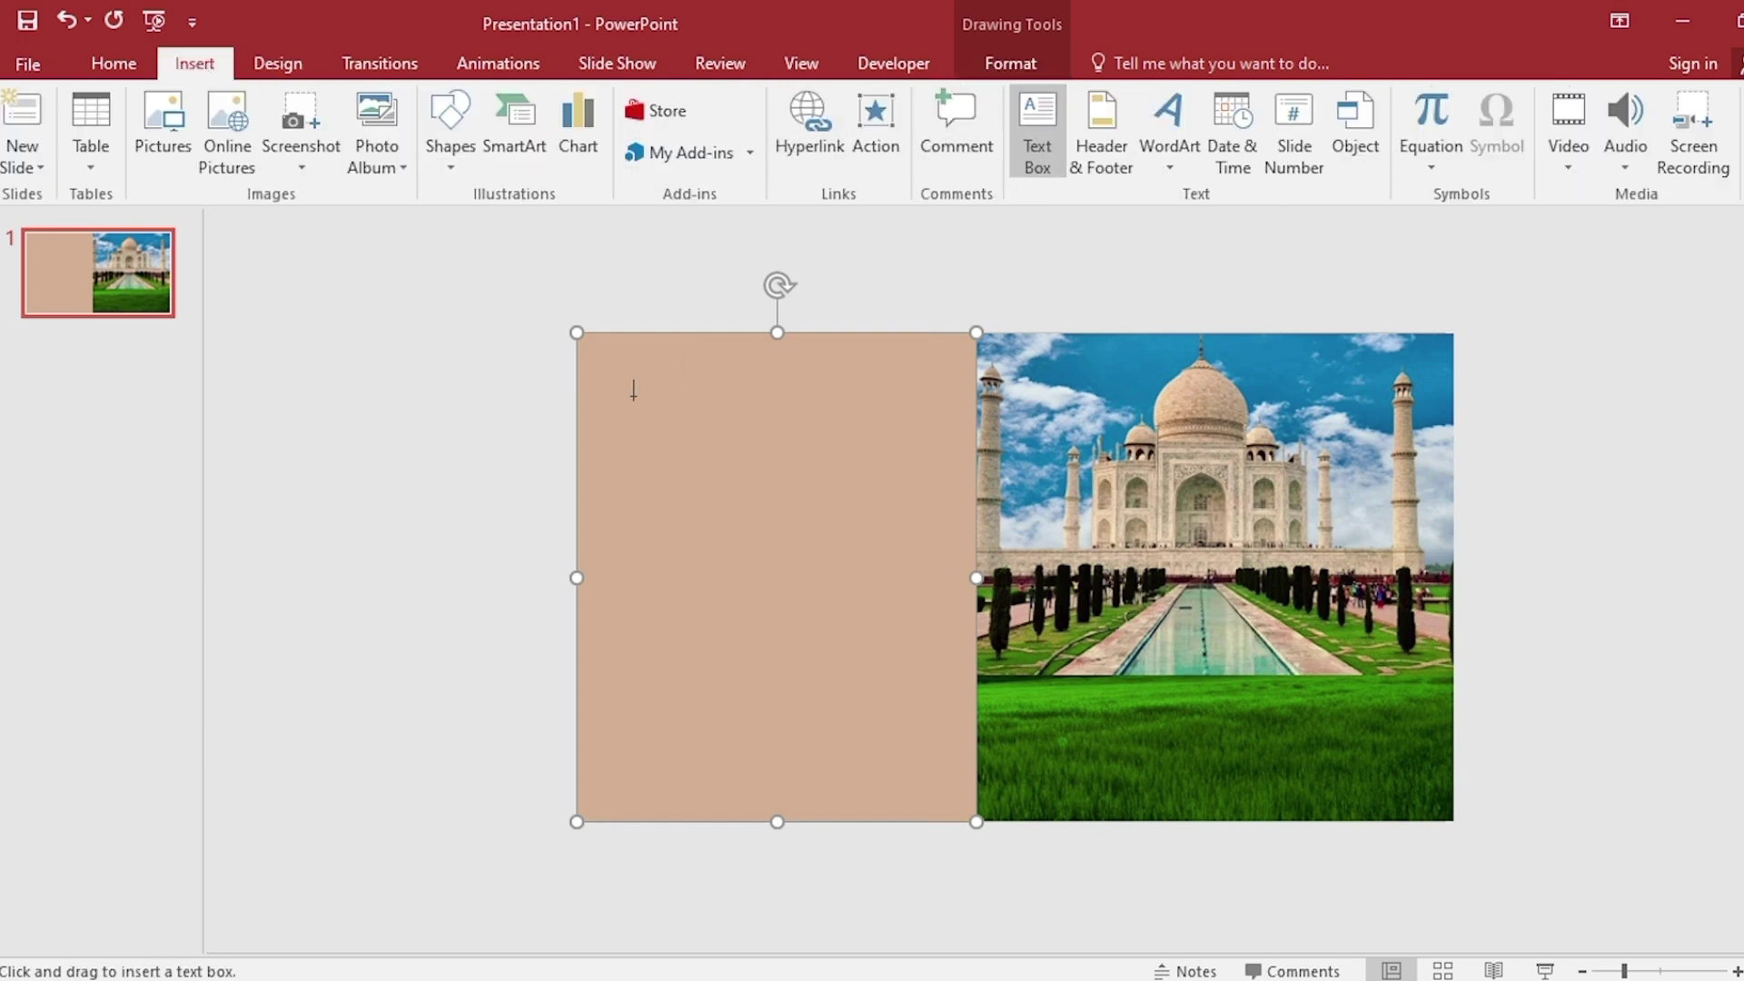
drag(602, 378, 927, 507)
text(PR)
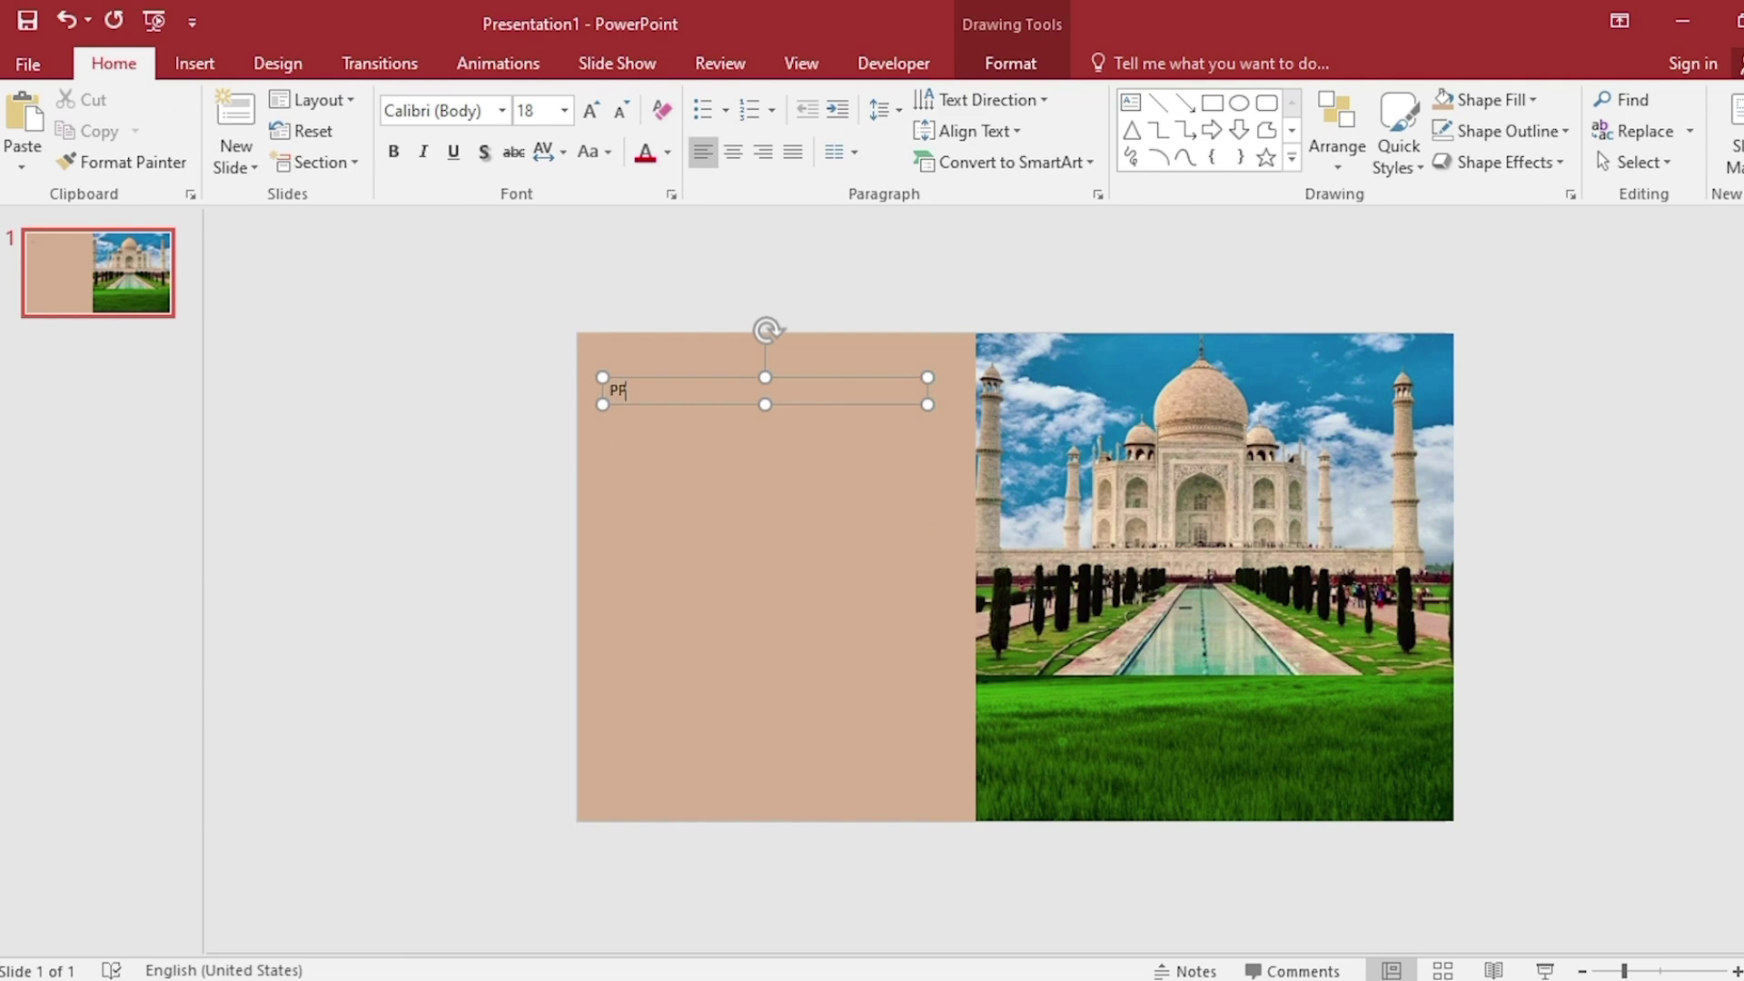
key(ctrl+a)
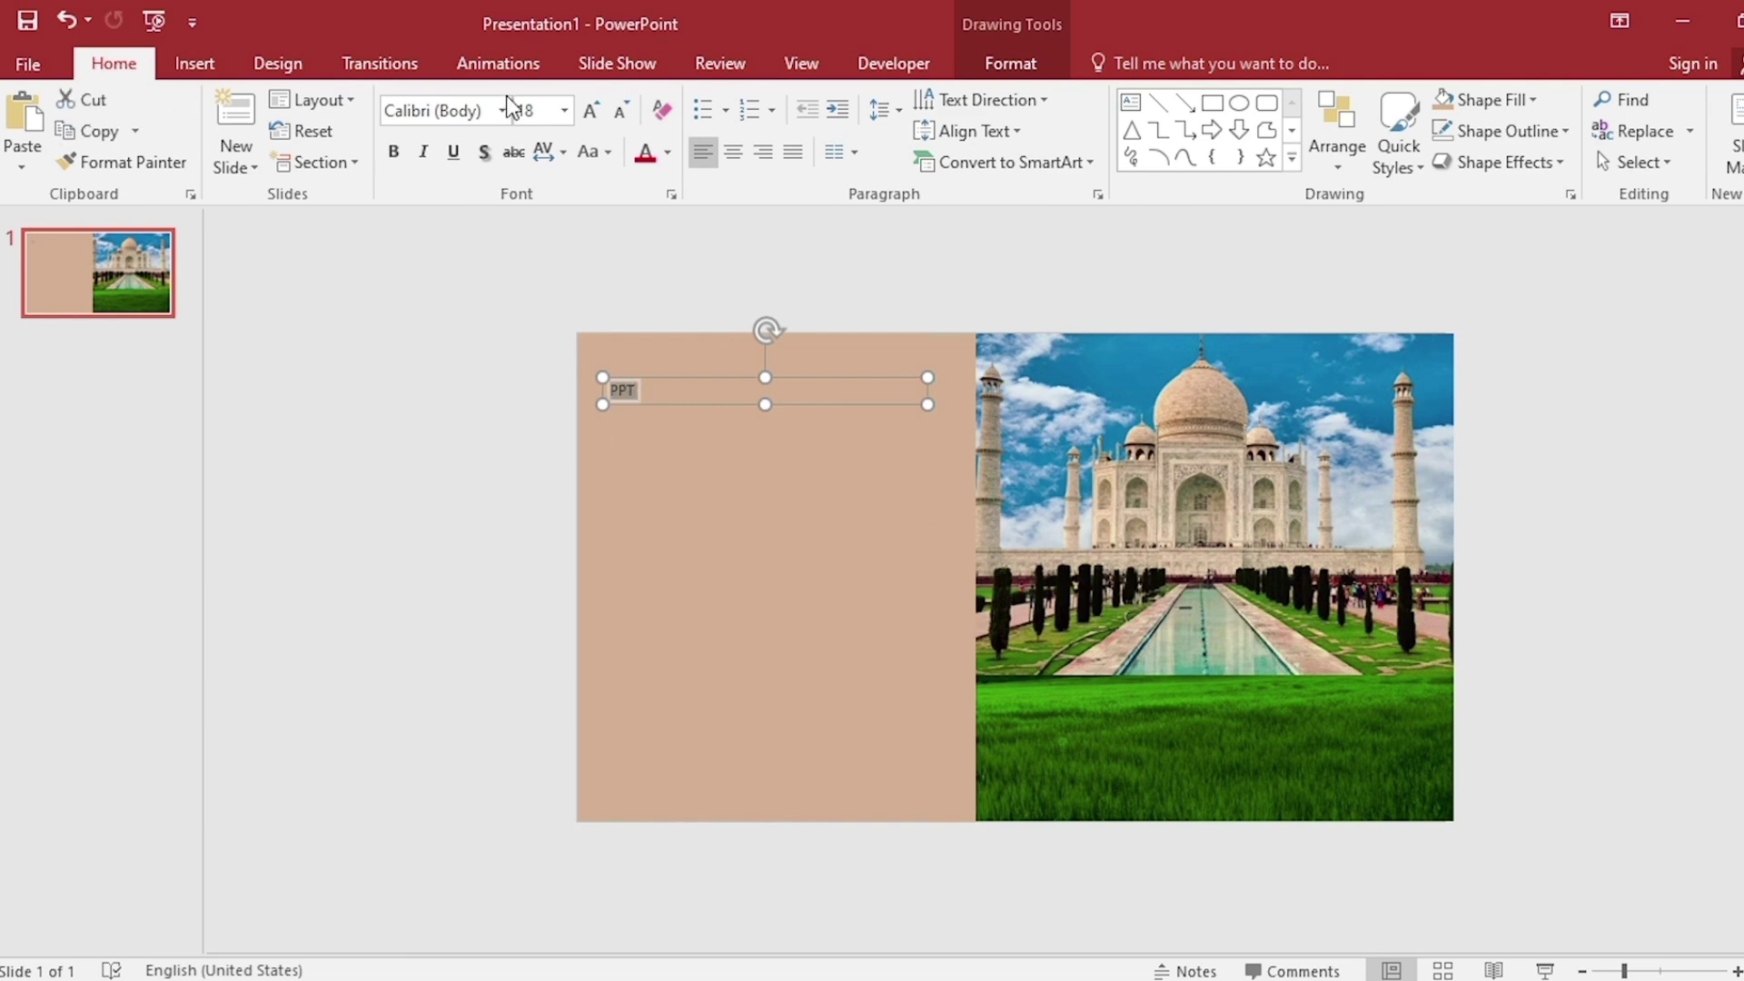
click(504, 108)
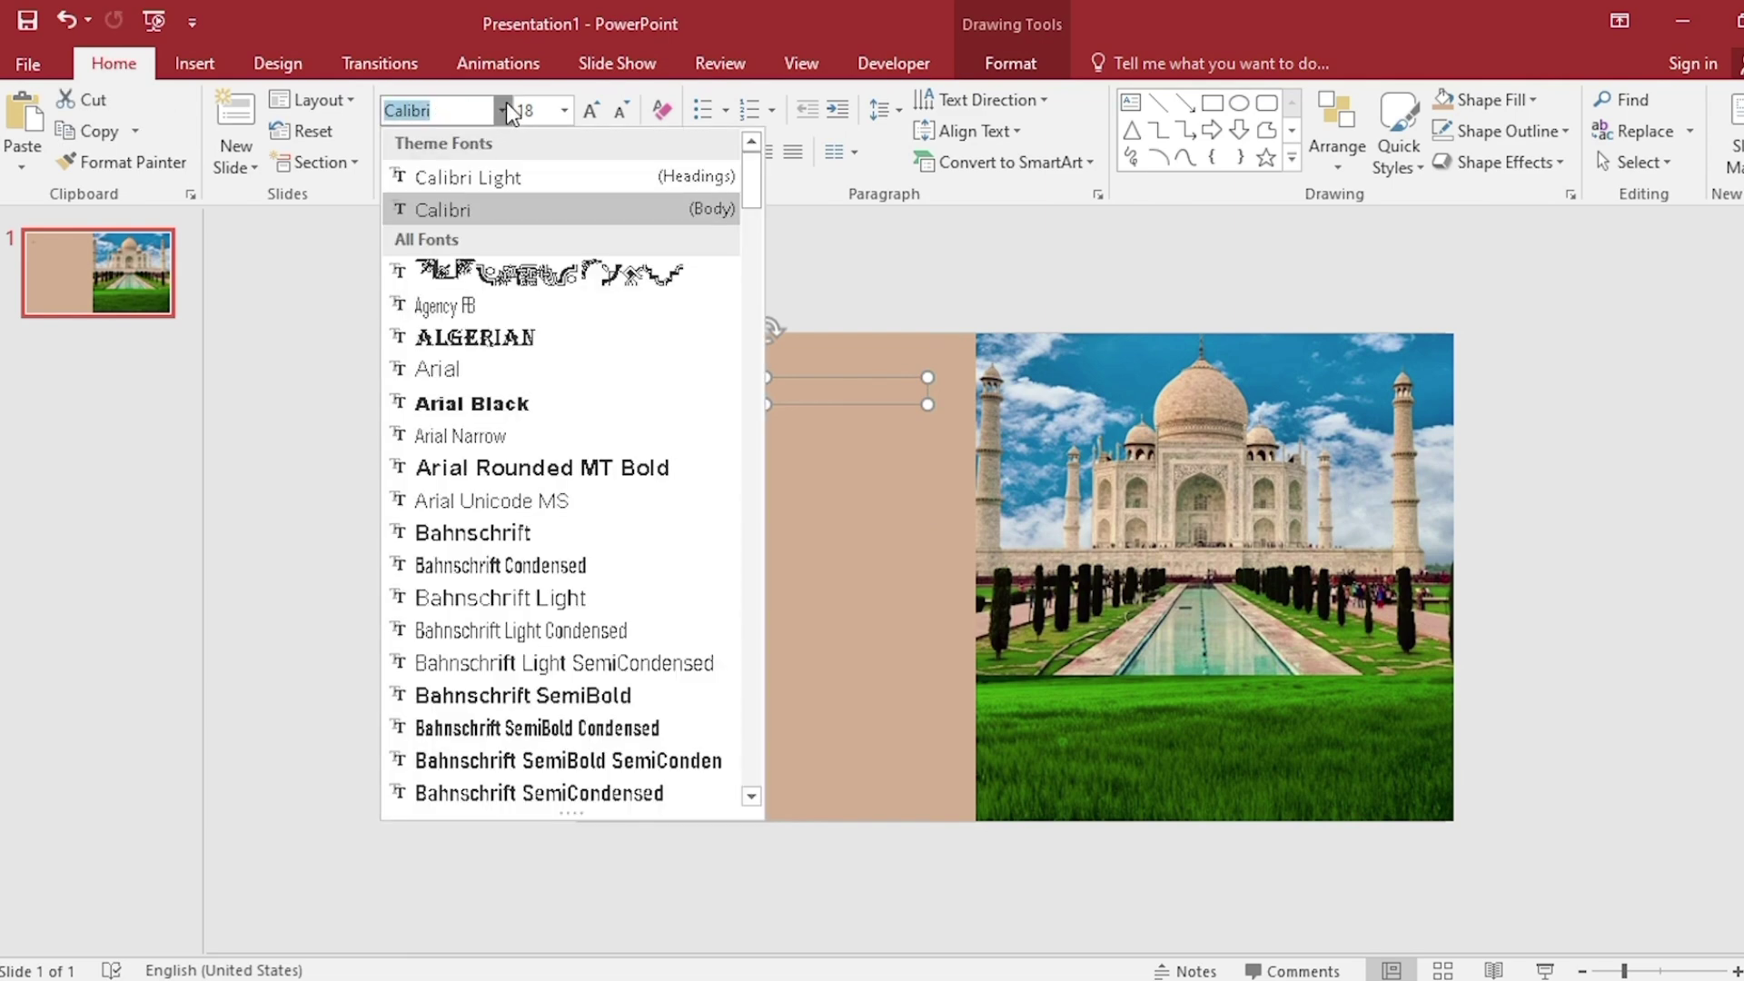
click(506, 400)
click(590, 111)
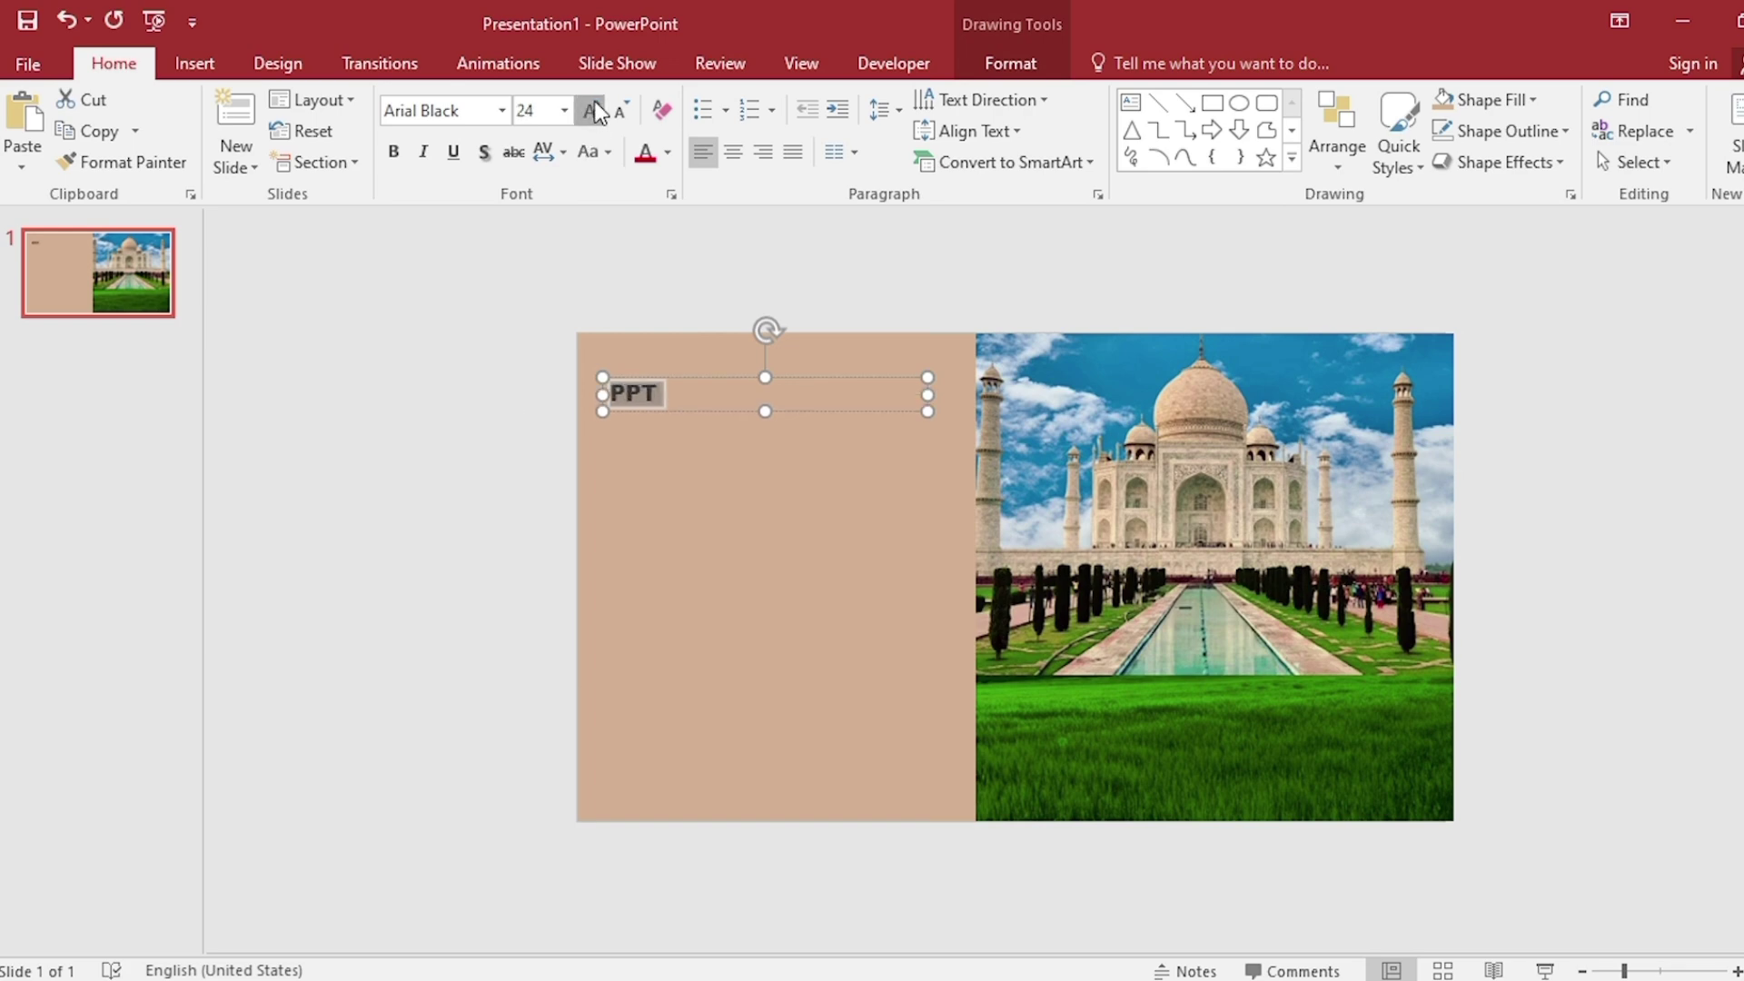
click(590, 110)
text(199)
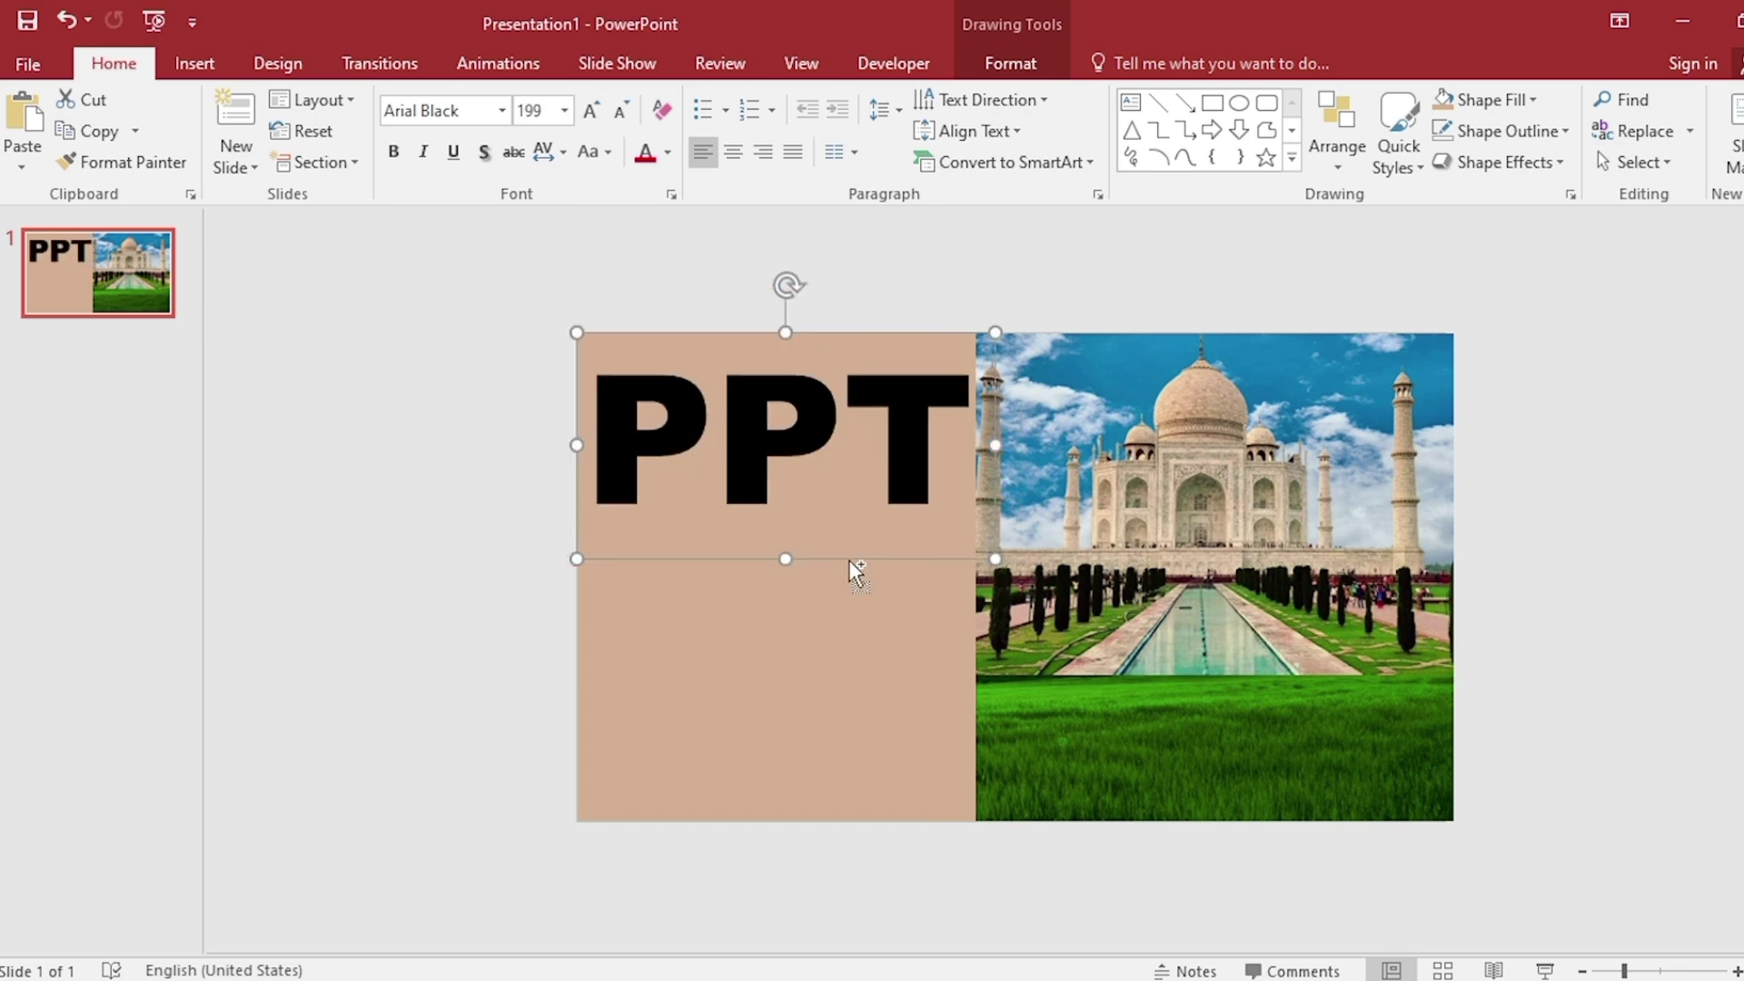
Copy the text twice below for TAJ and MAHAL, with MAHAL at 96 pt.
drag(850, 561, 851, 703)
key(BackSpace)
key(BackSpace)
key(BackSpace)
text(T)
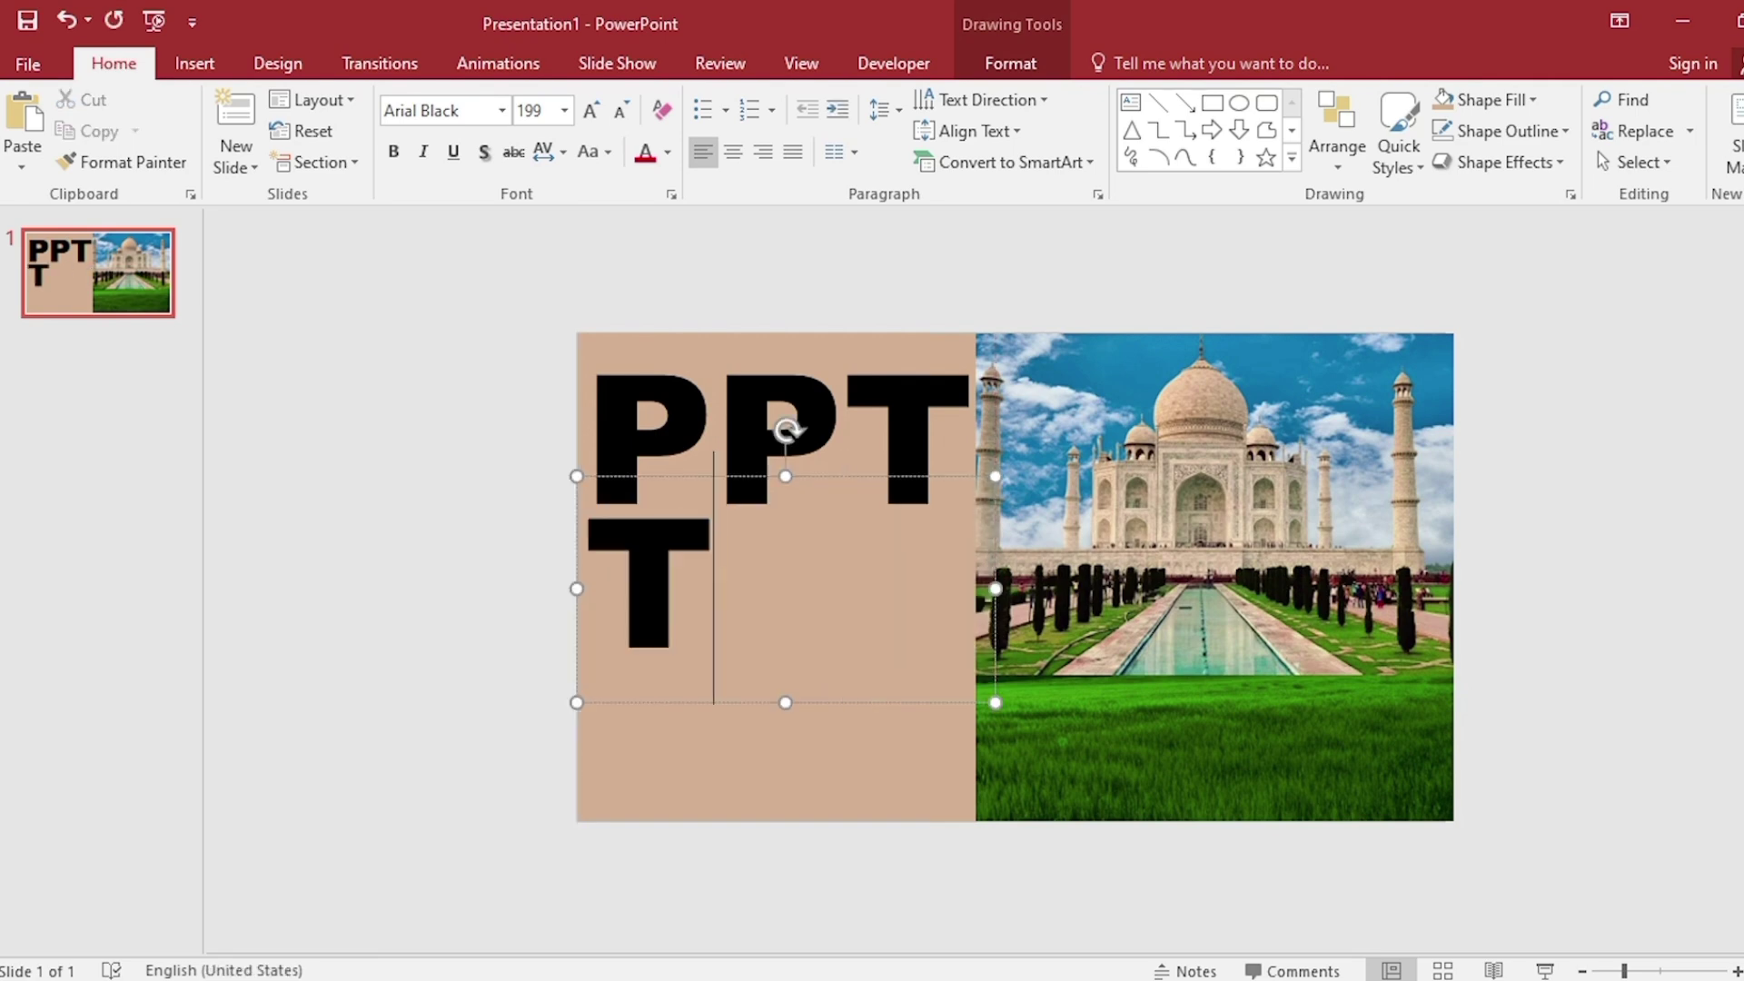
text(AJ)
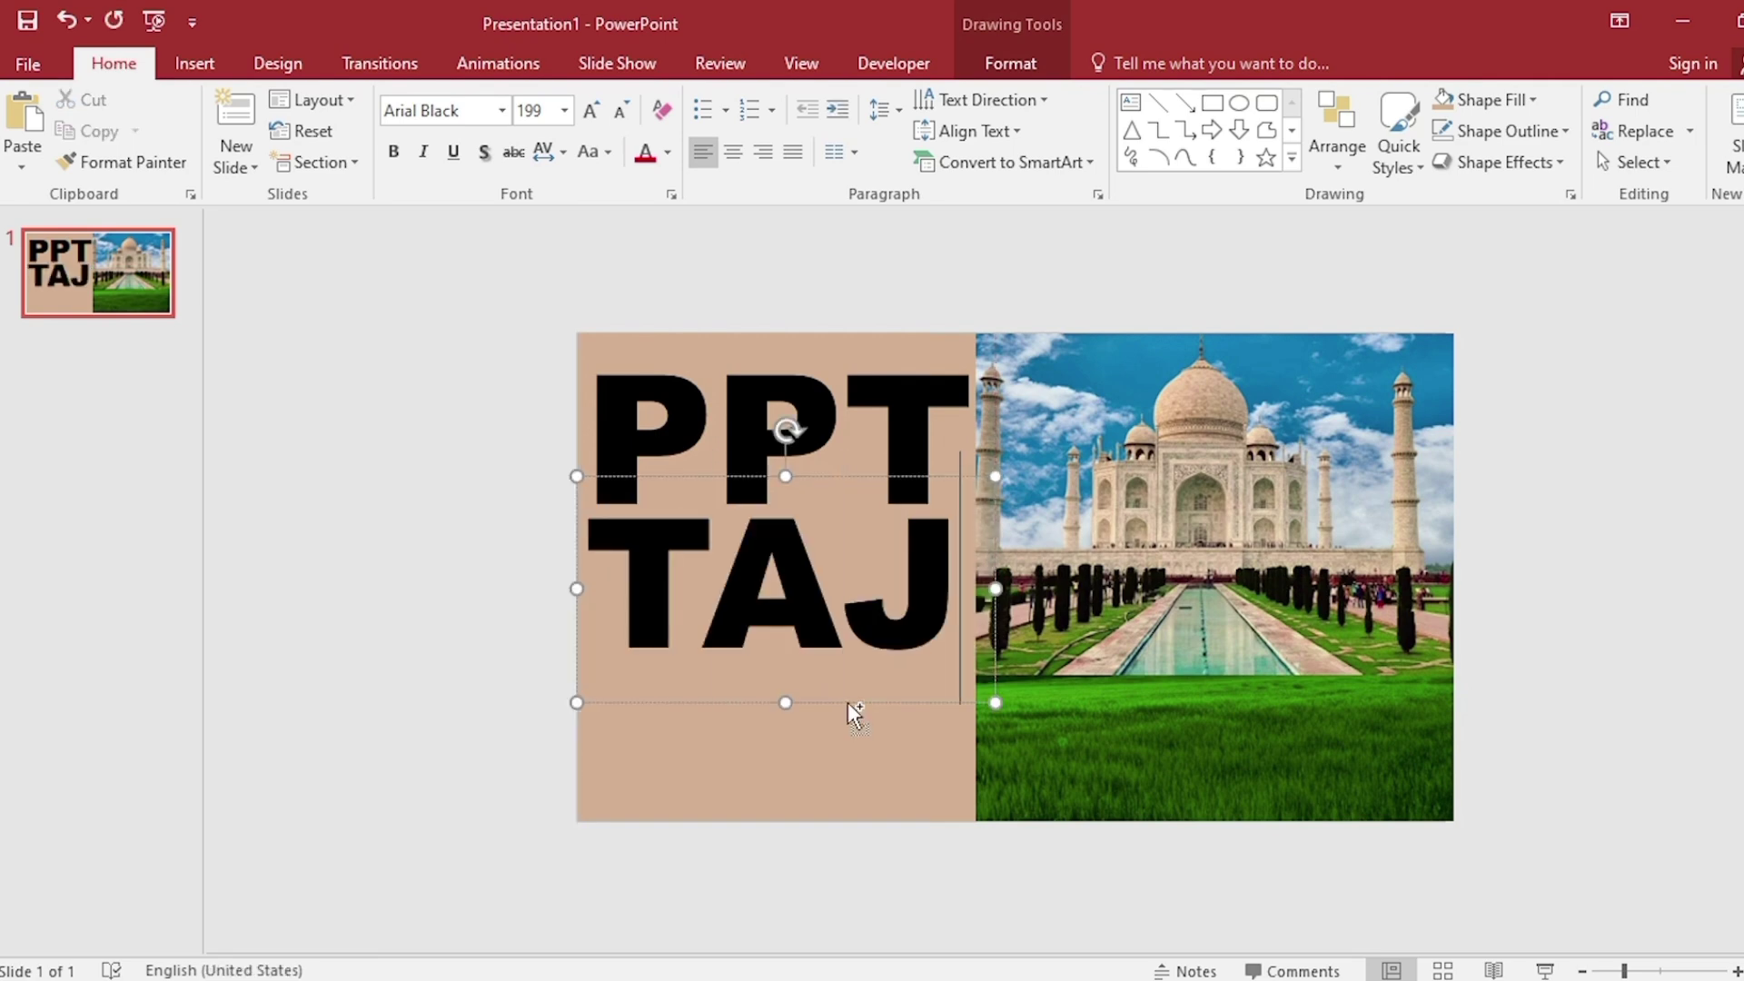
drag(848, 701, 859, 837)
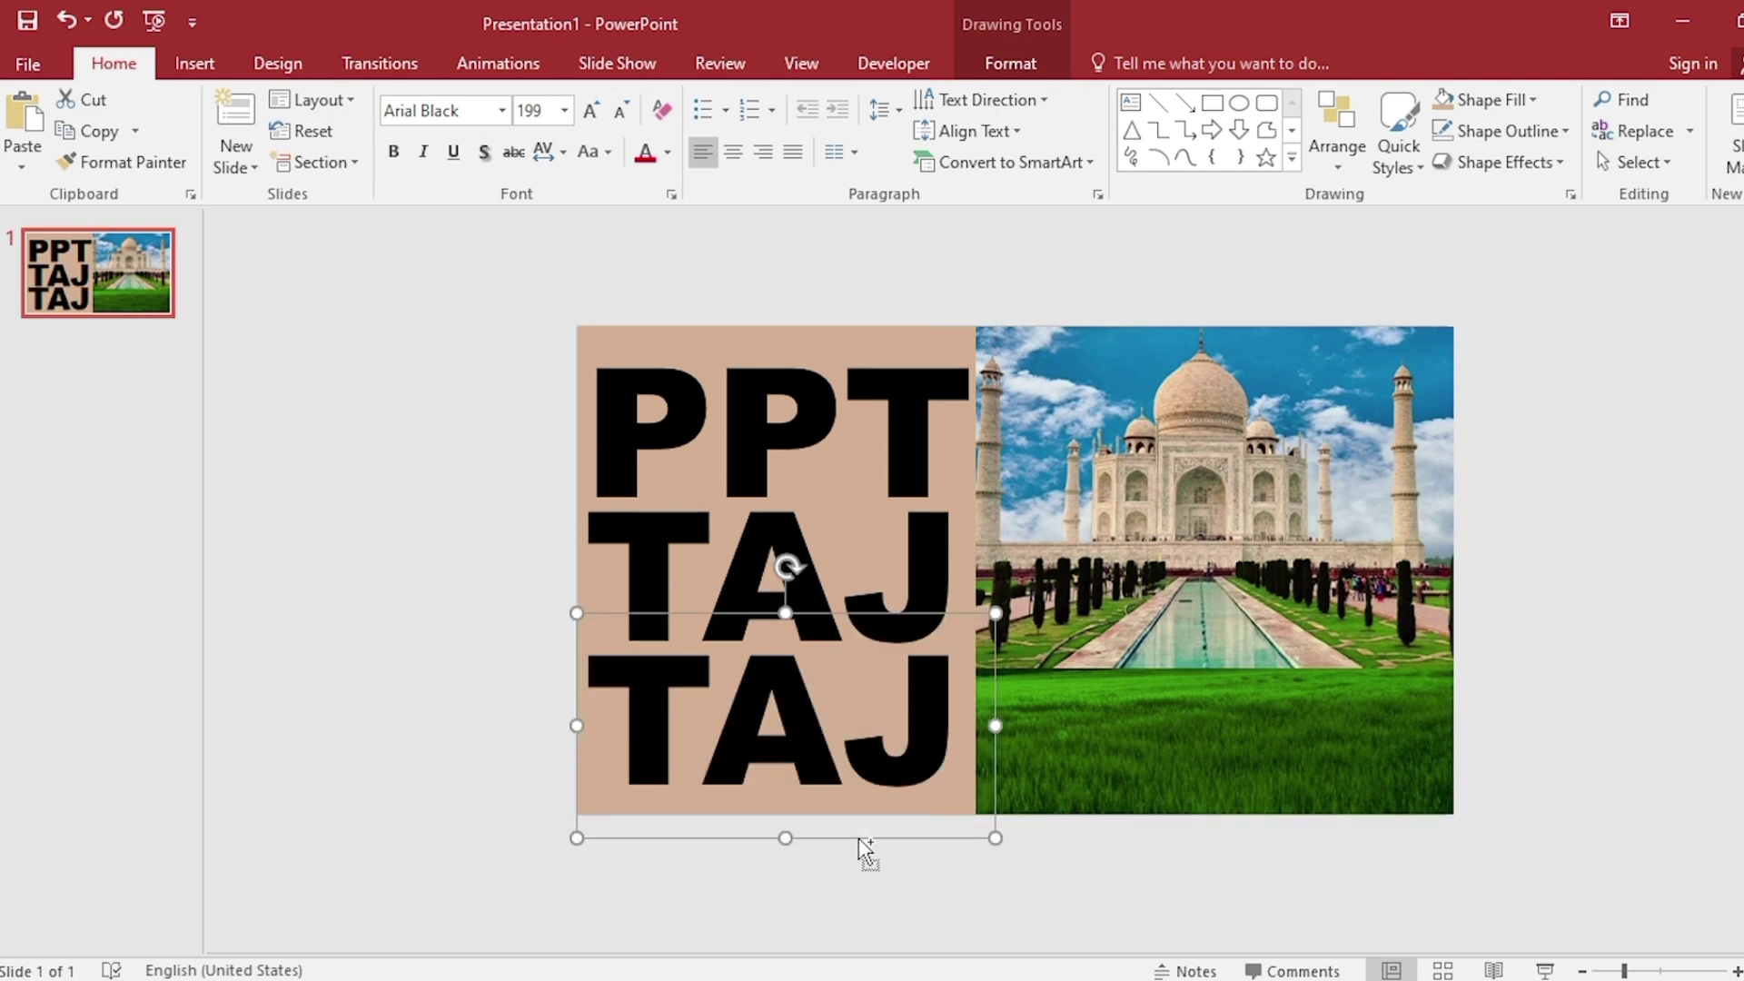
click(623, 111)
key(BackSpace)
key(BackSpace)
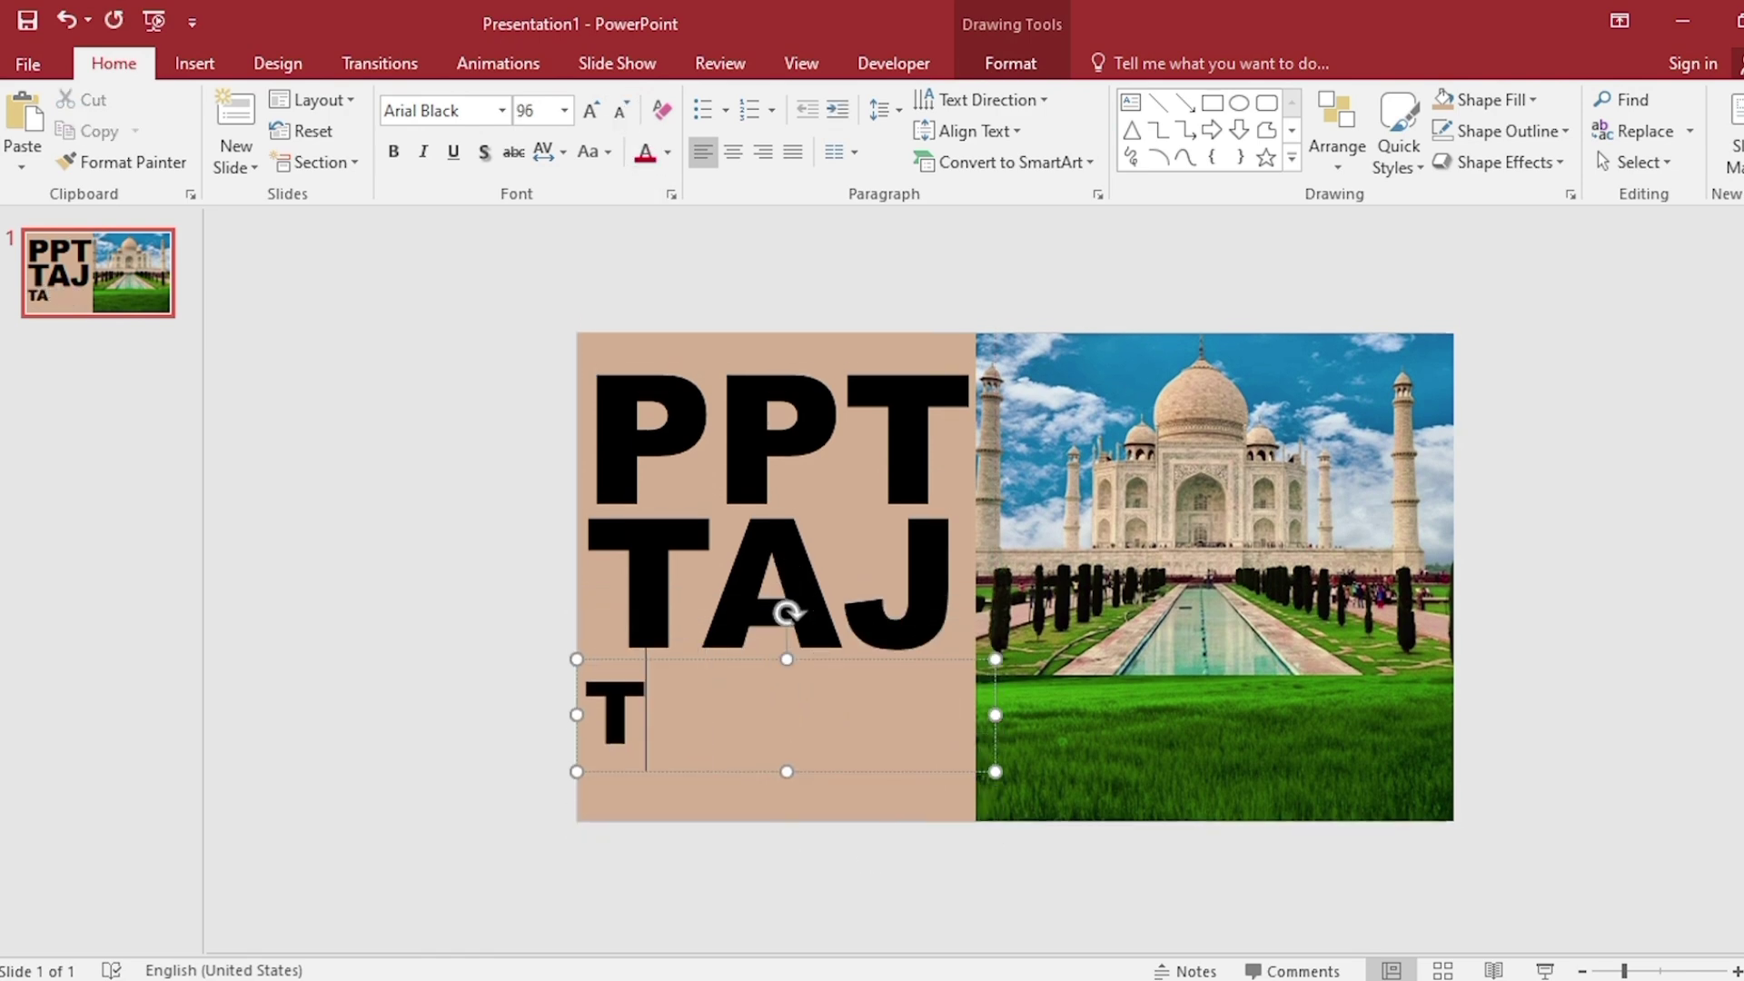
key(BackSpace)
text(MA)
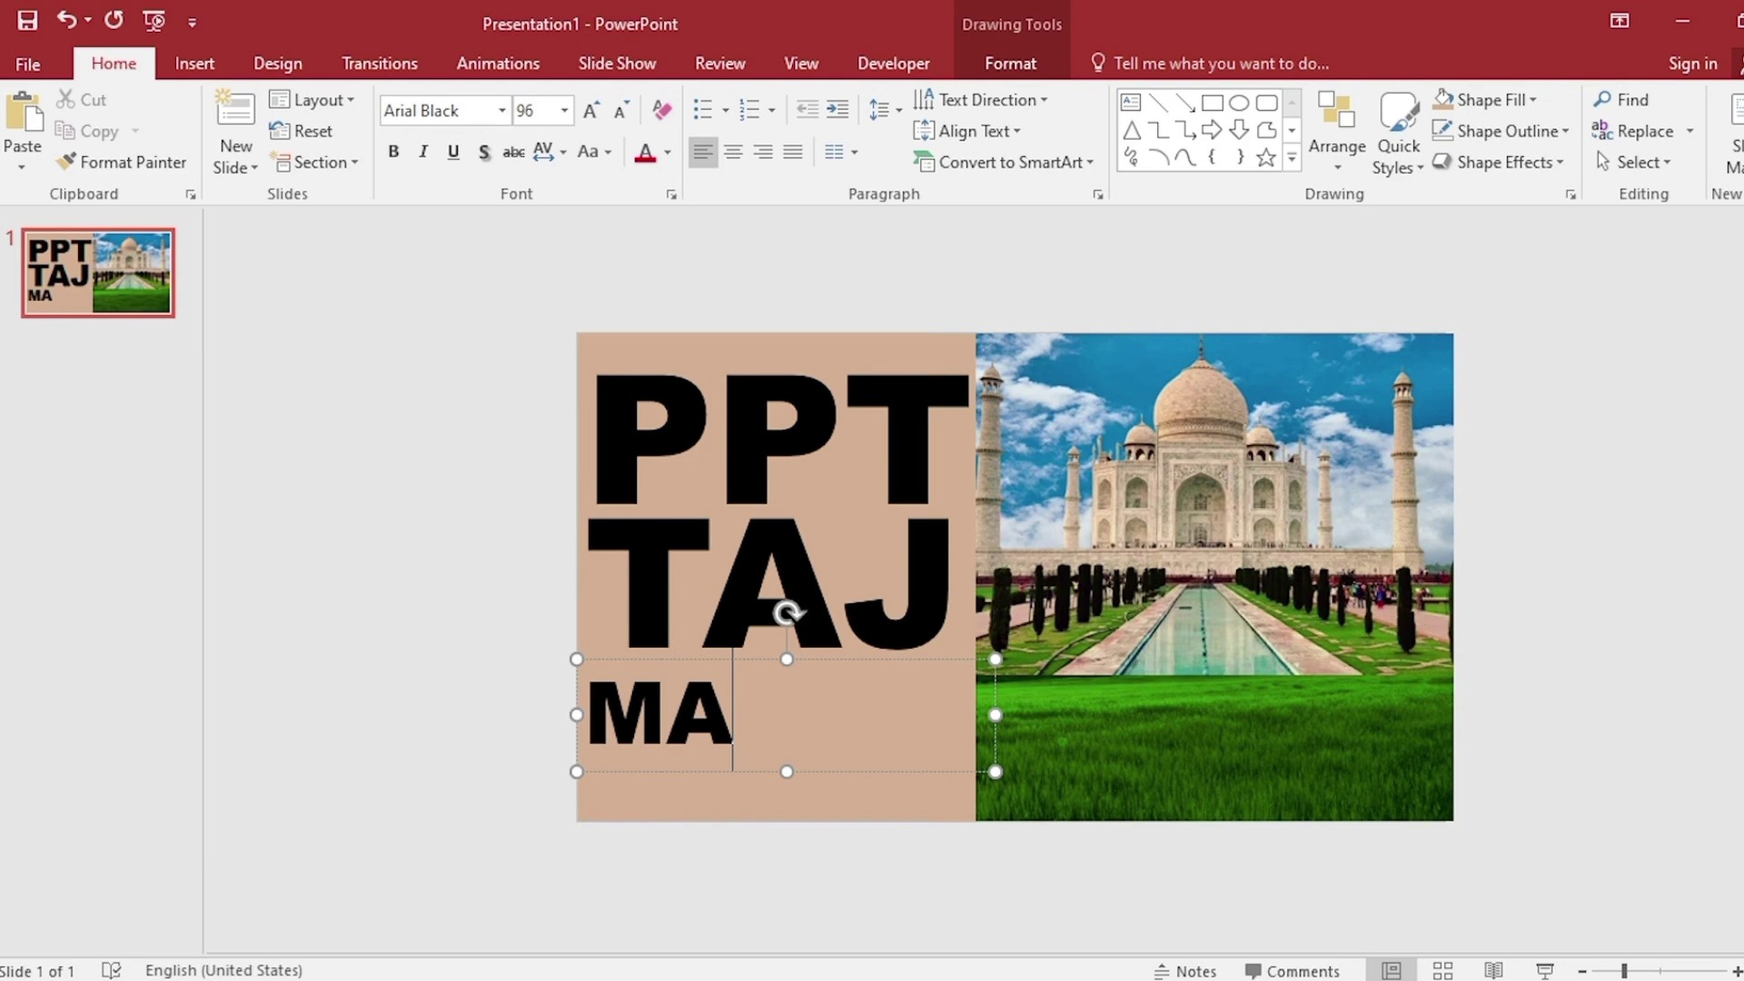
text(HAL)
click(122, 291)
Duplicate the title slide, then subtract the PPT TAJ MAHAL words from the panel.
right_click(120, 291)
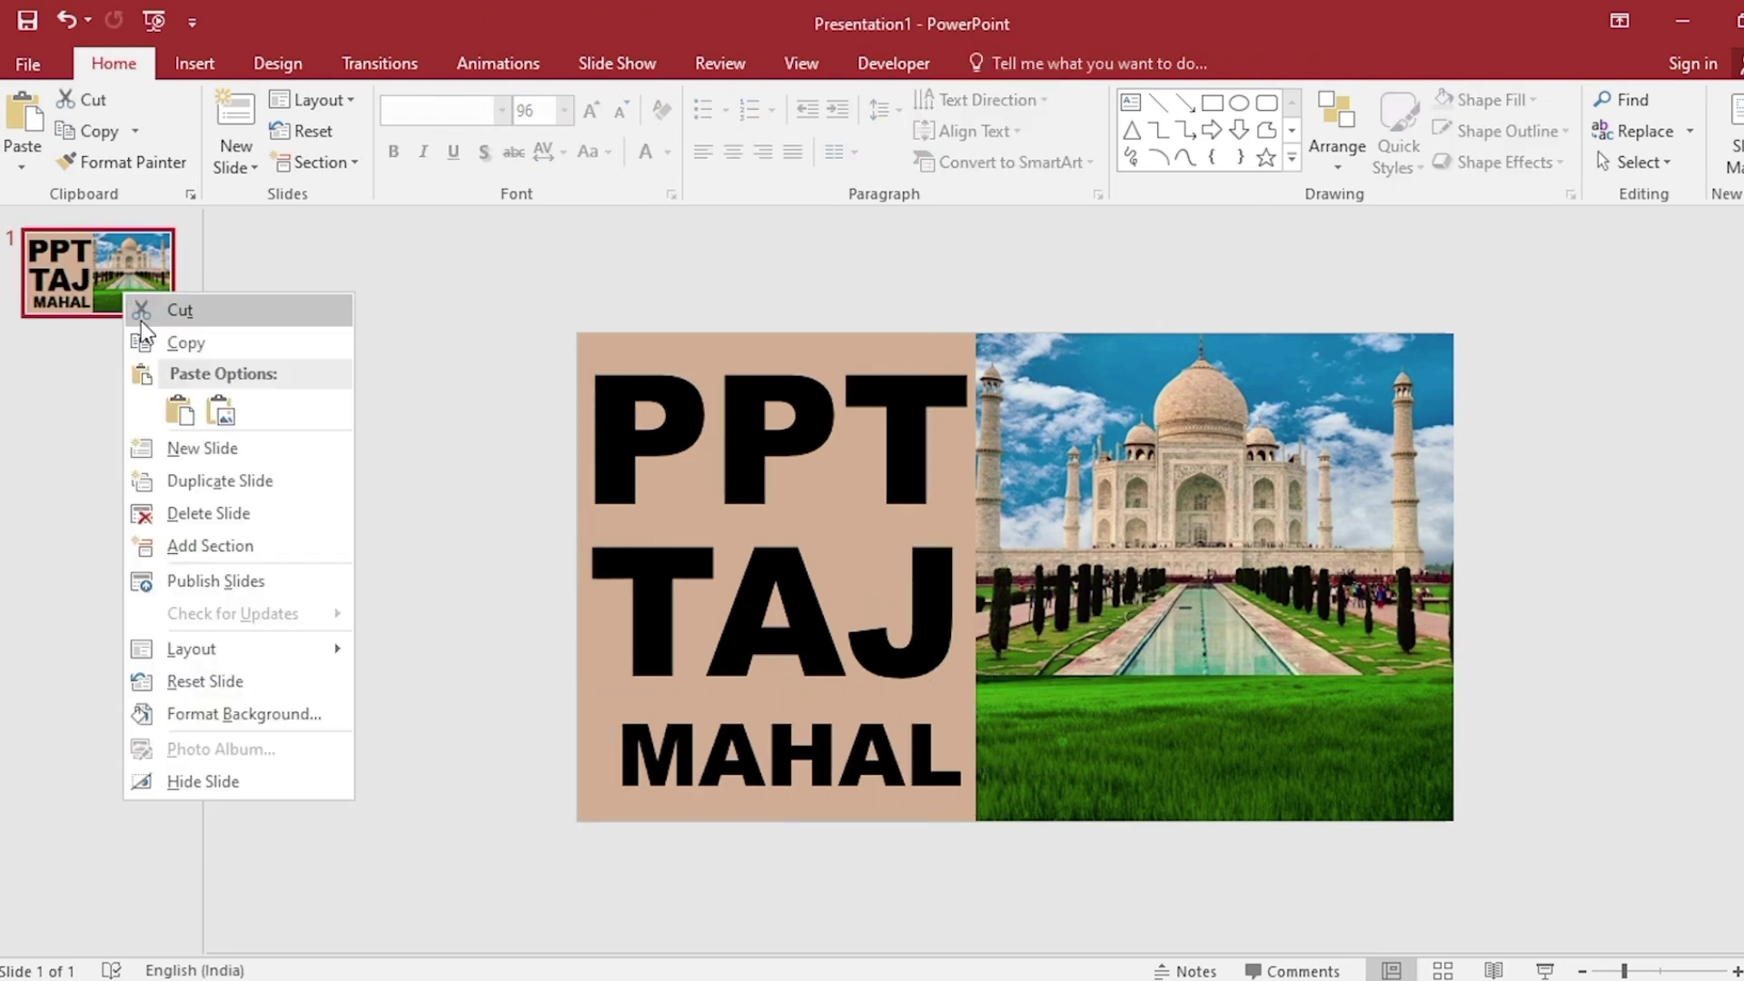
click(218, 480)
drag(494, 249, 1057, 923)
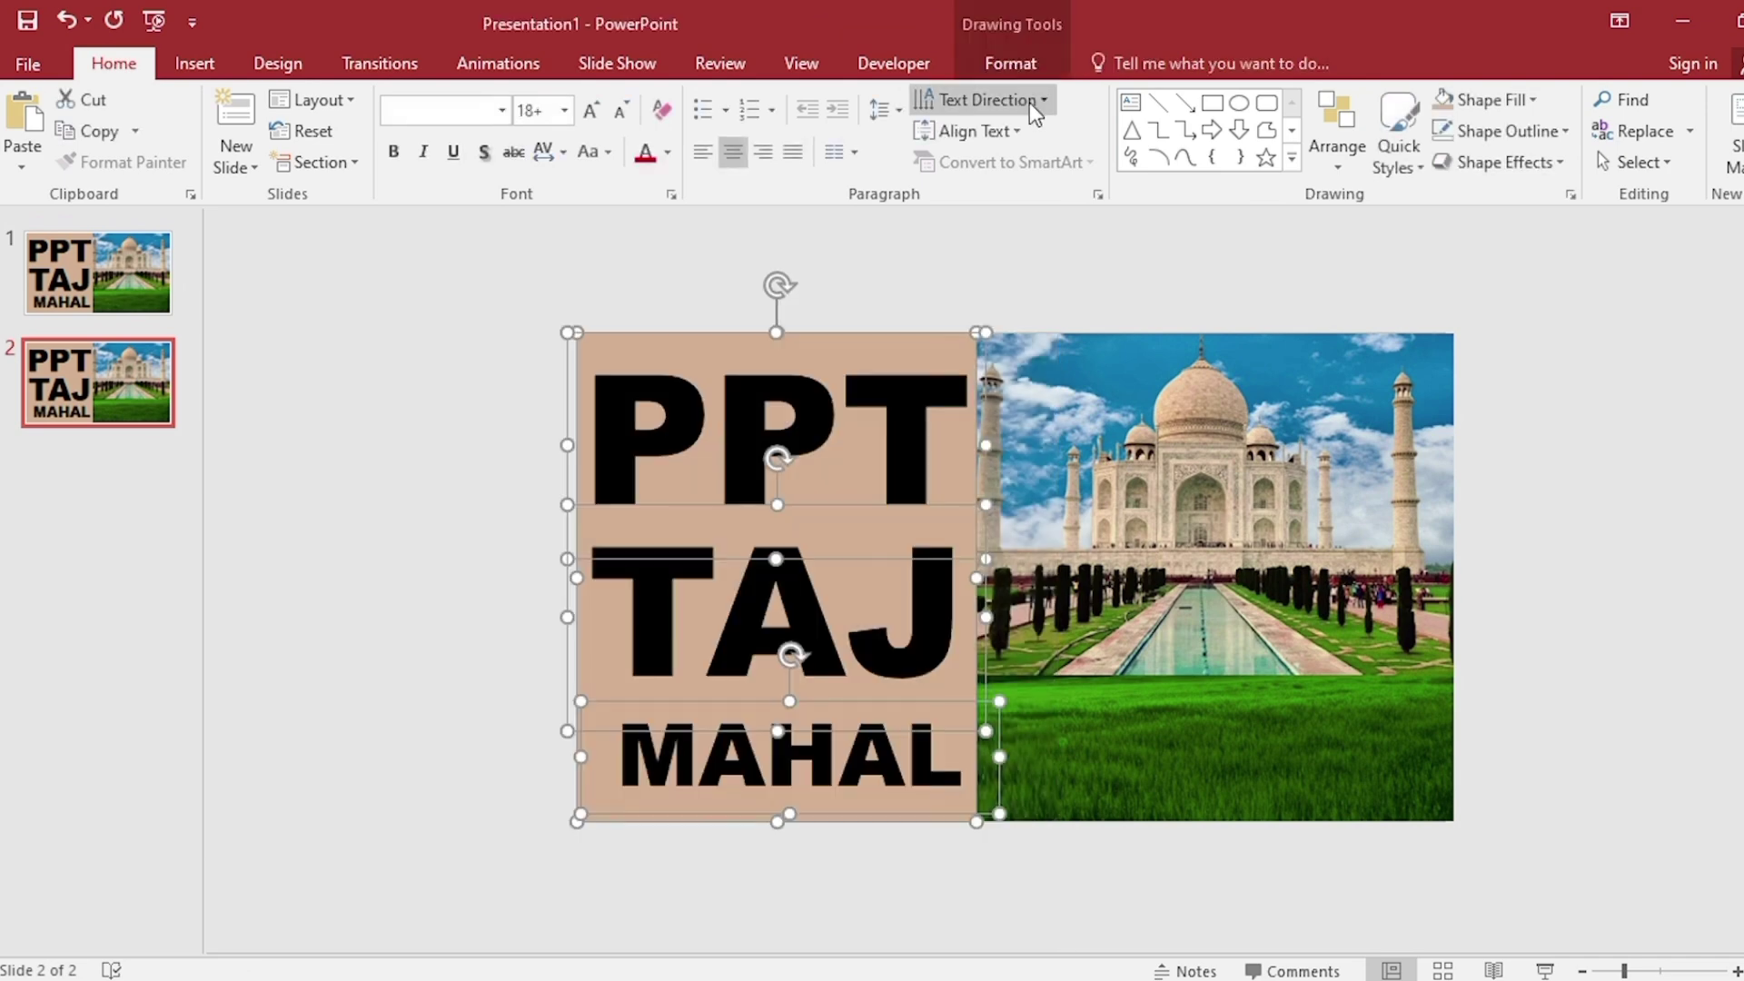
click(1016, 63)
click(253, 161)
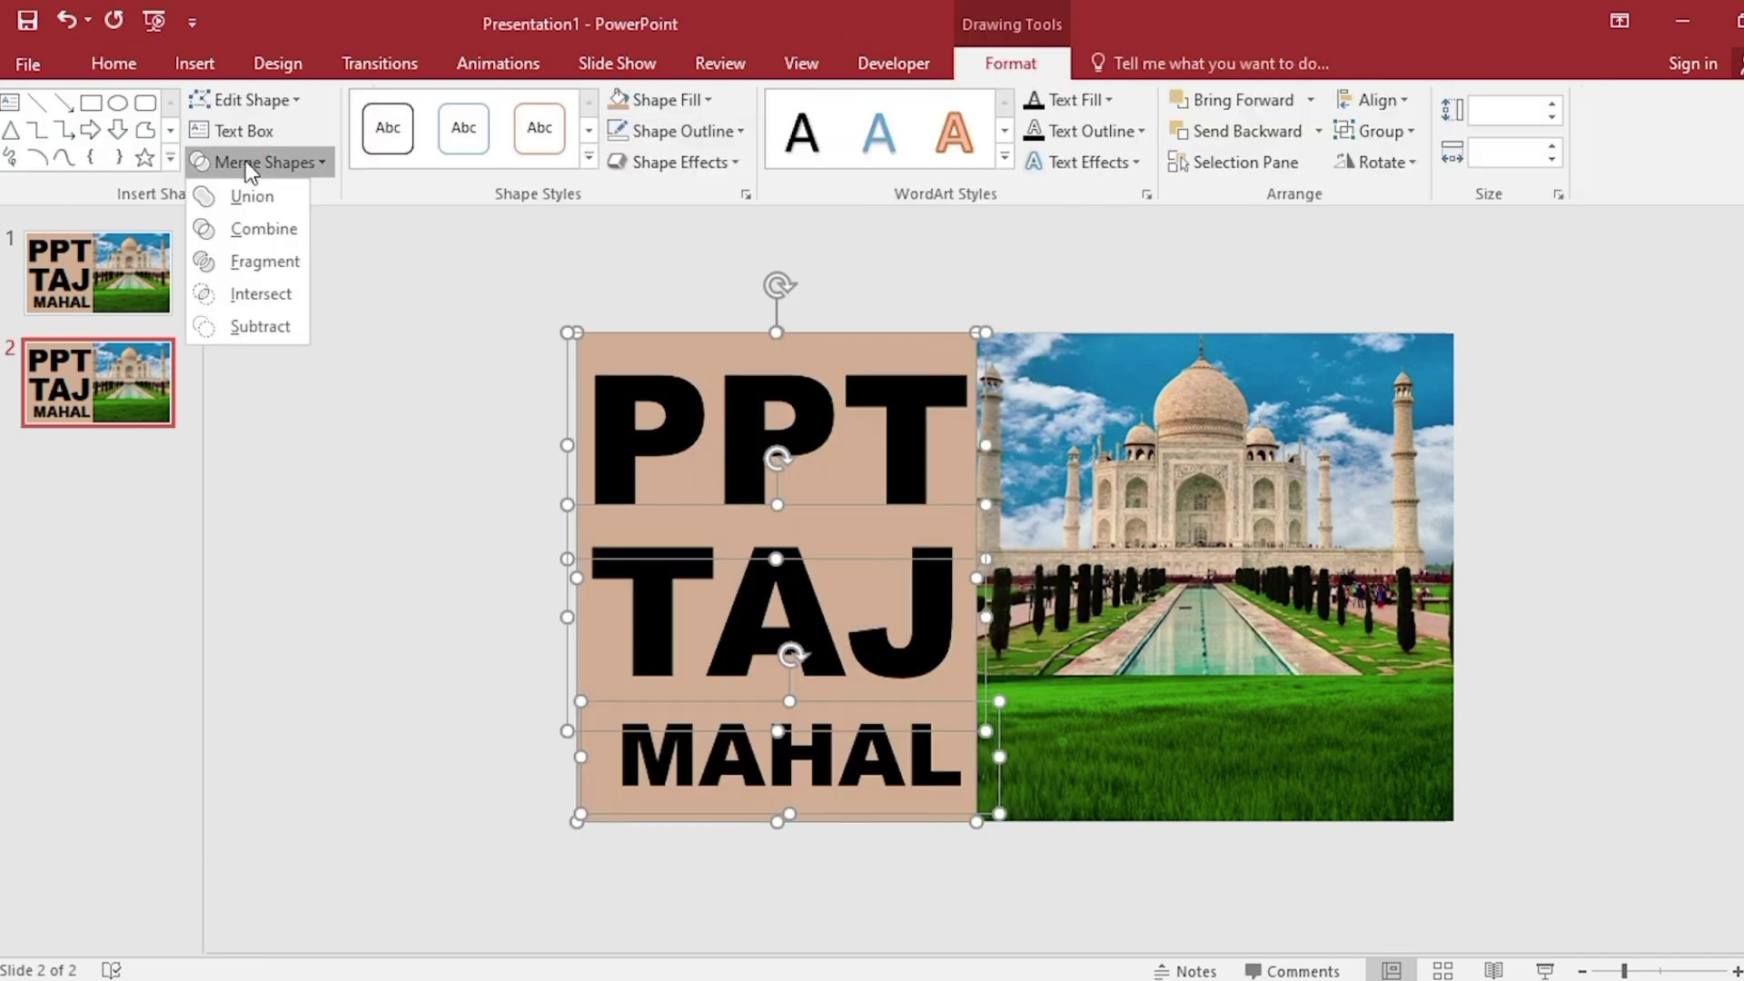
click(261, 327)
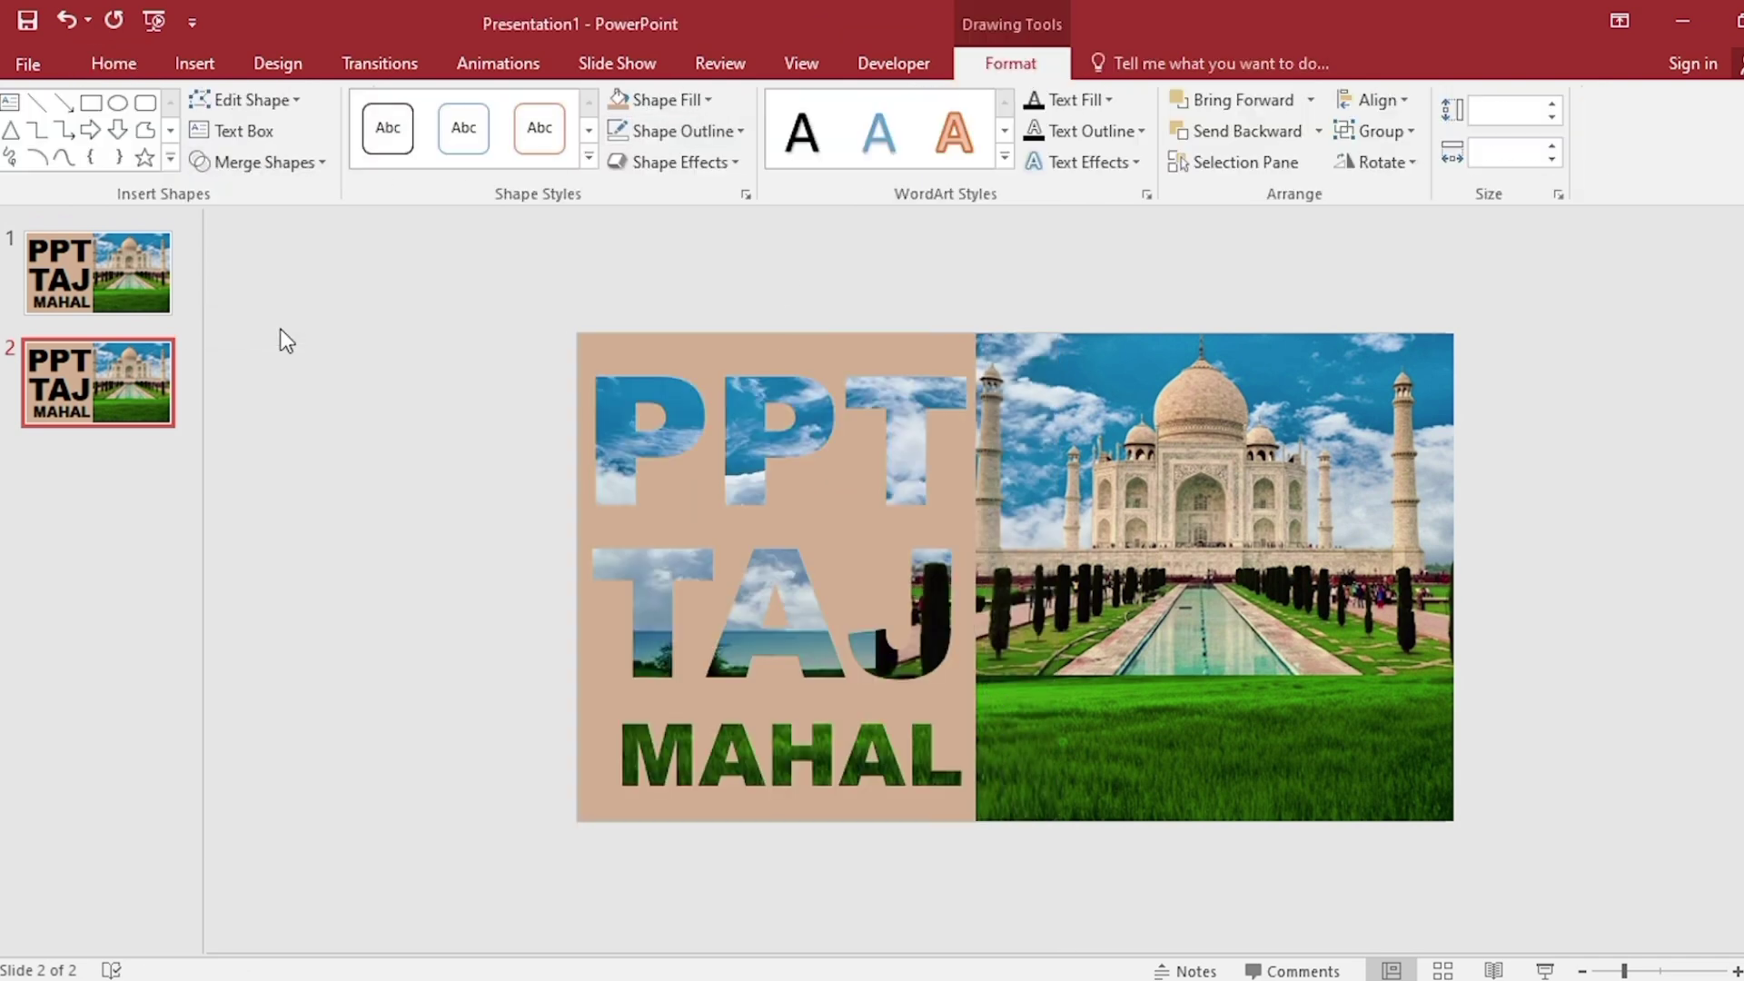
Give the cut-out panel an outer shadow with 44 pt blur and 45% transparency.
right_click(792, 353)
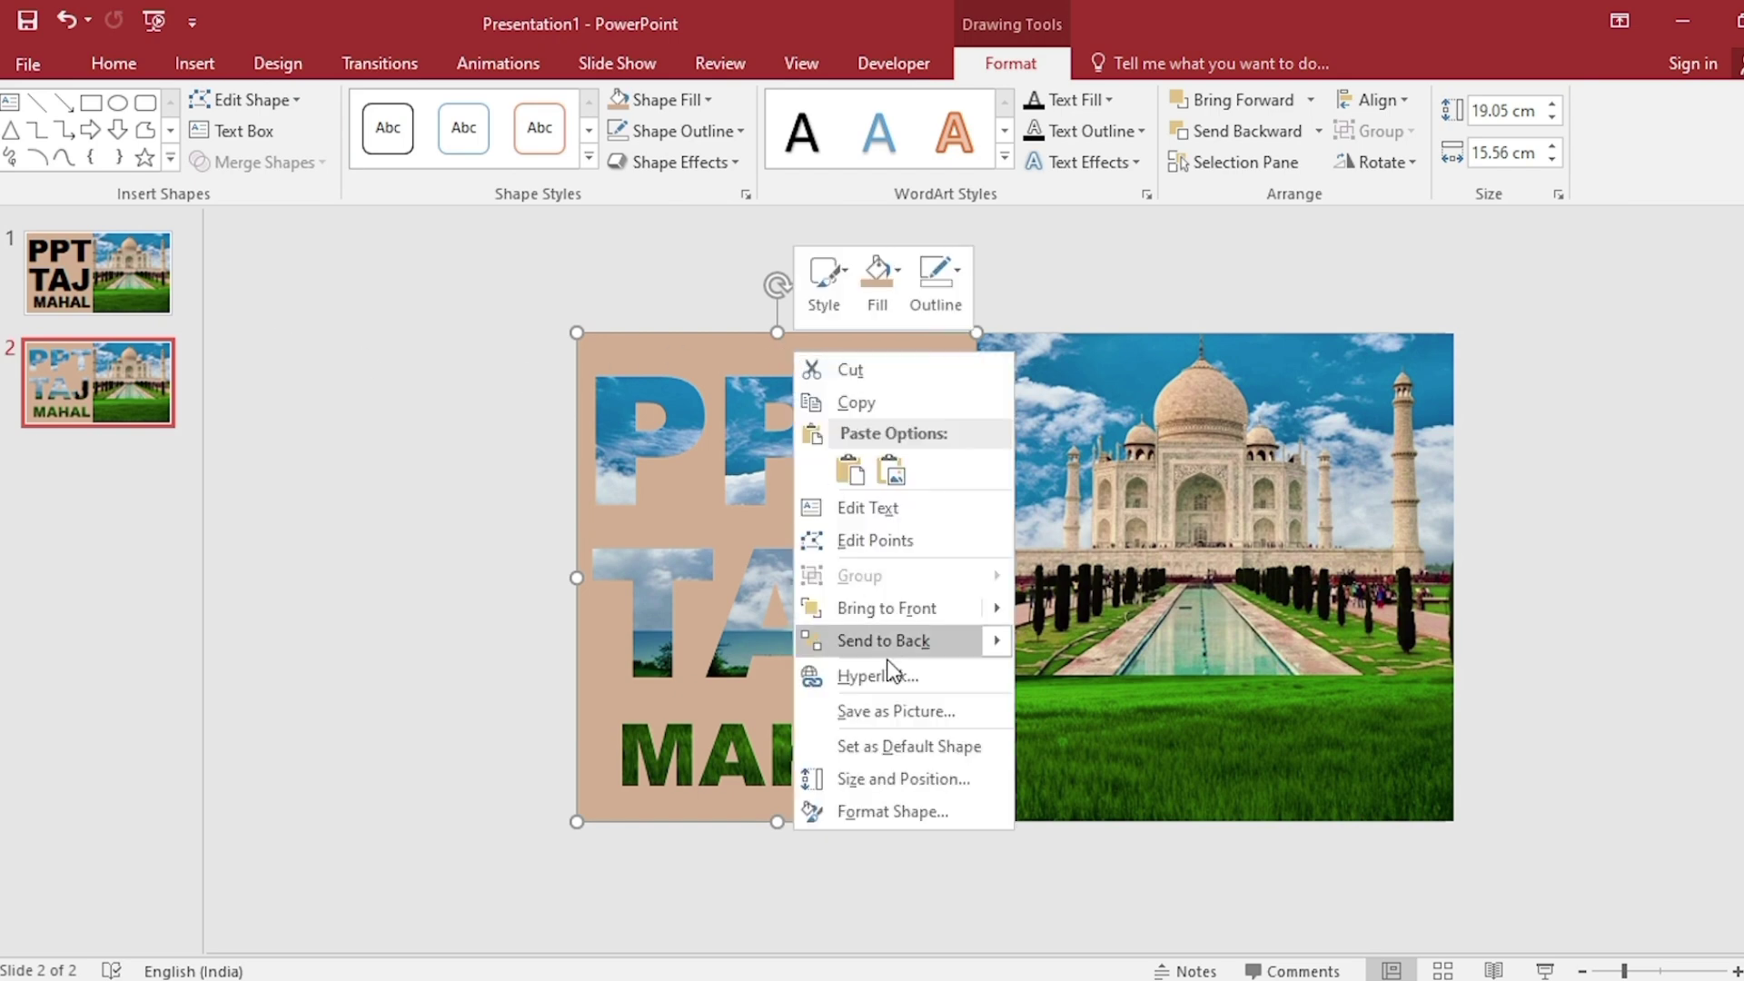
click(917, 811)
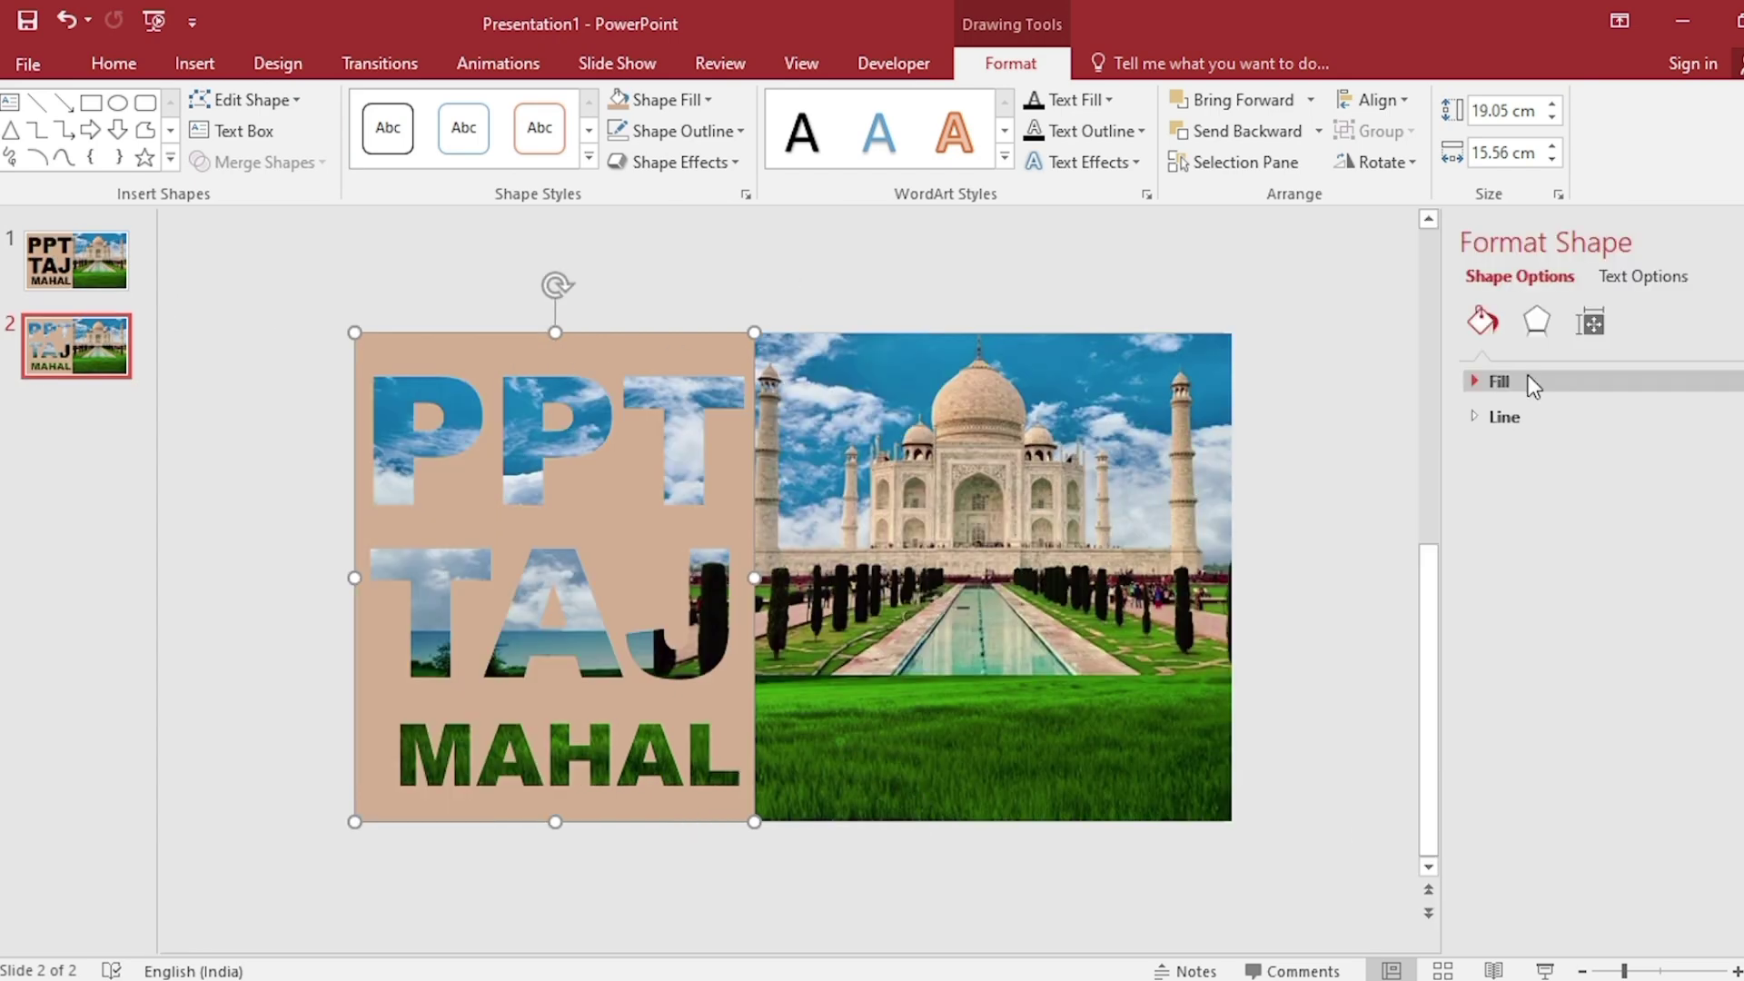
click(1538, 323)
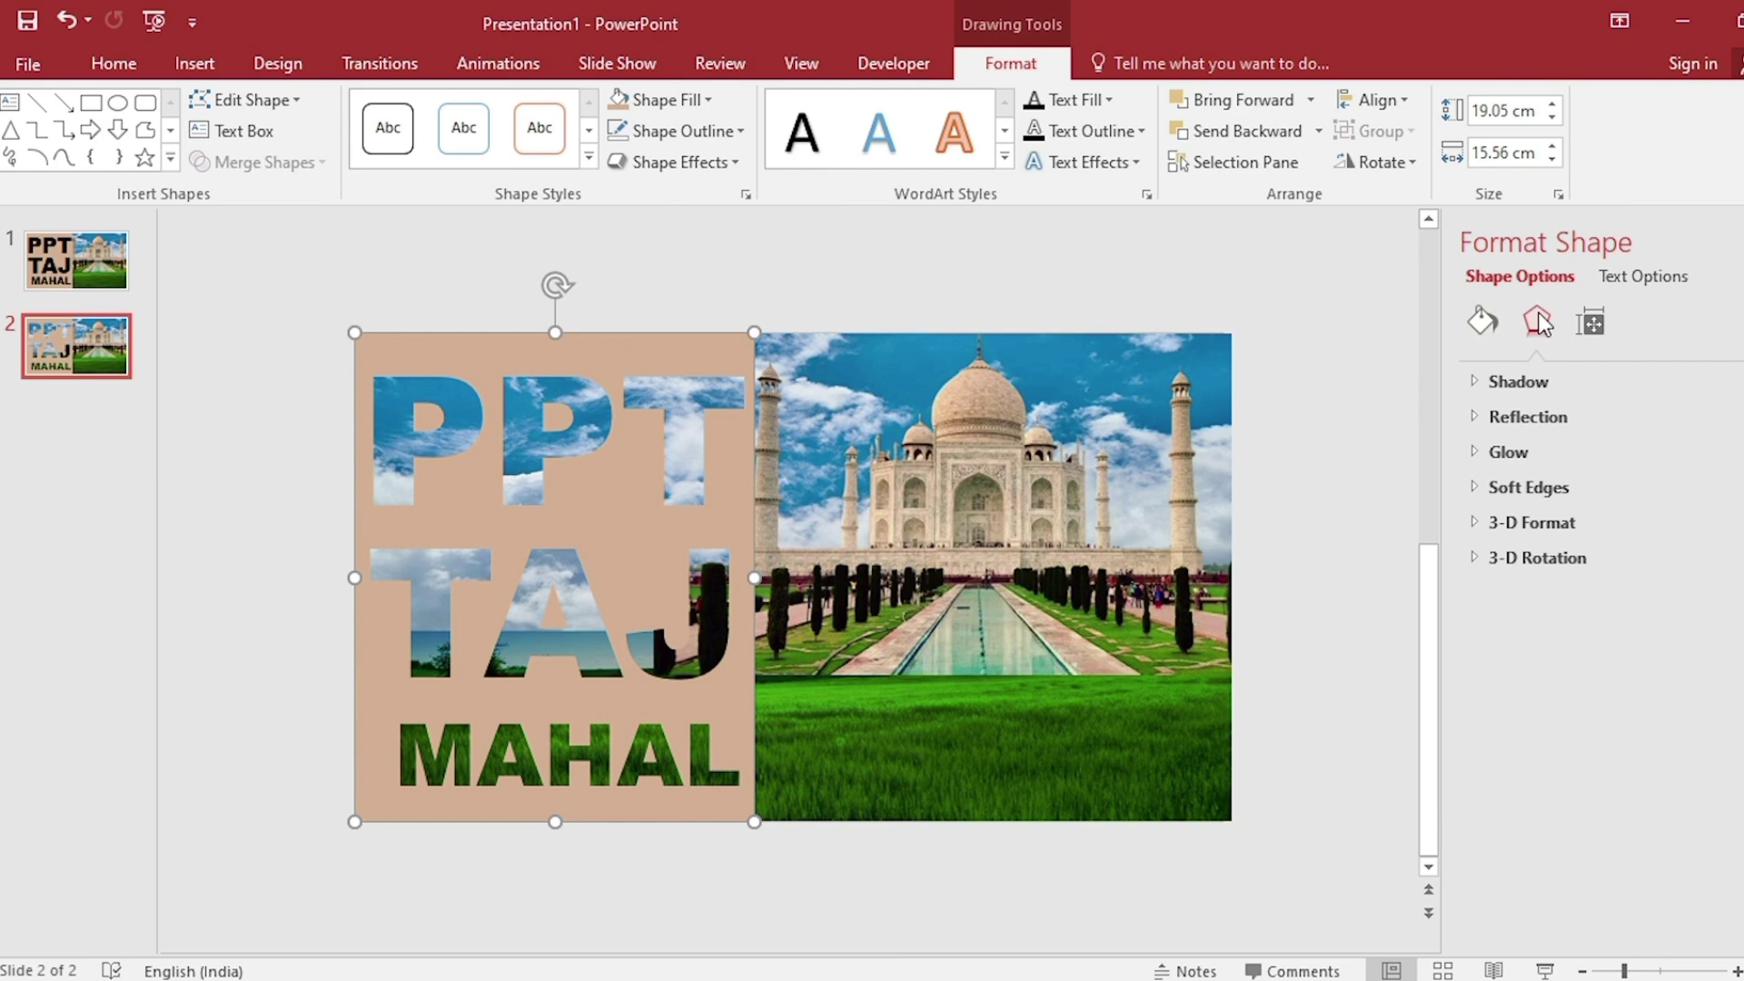
click(1553, 381)
click(1739, 419)
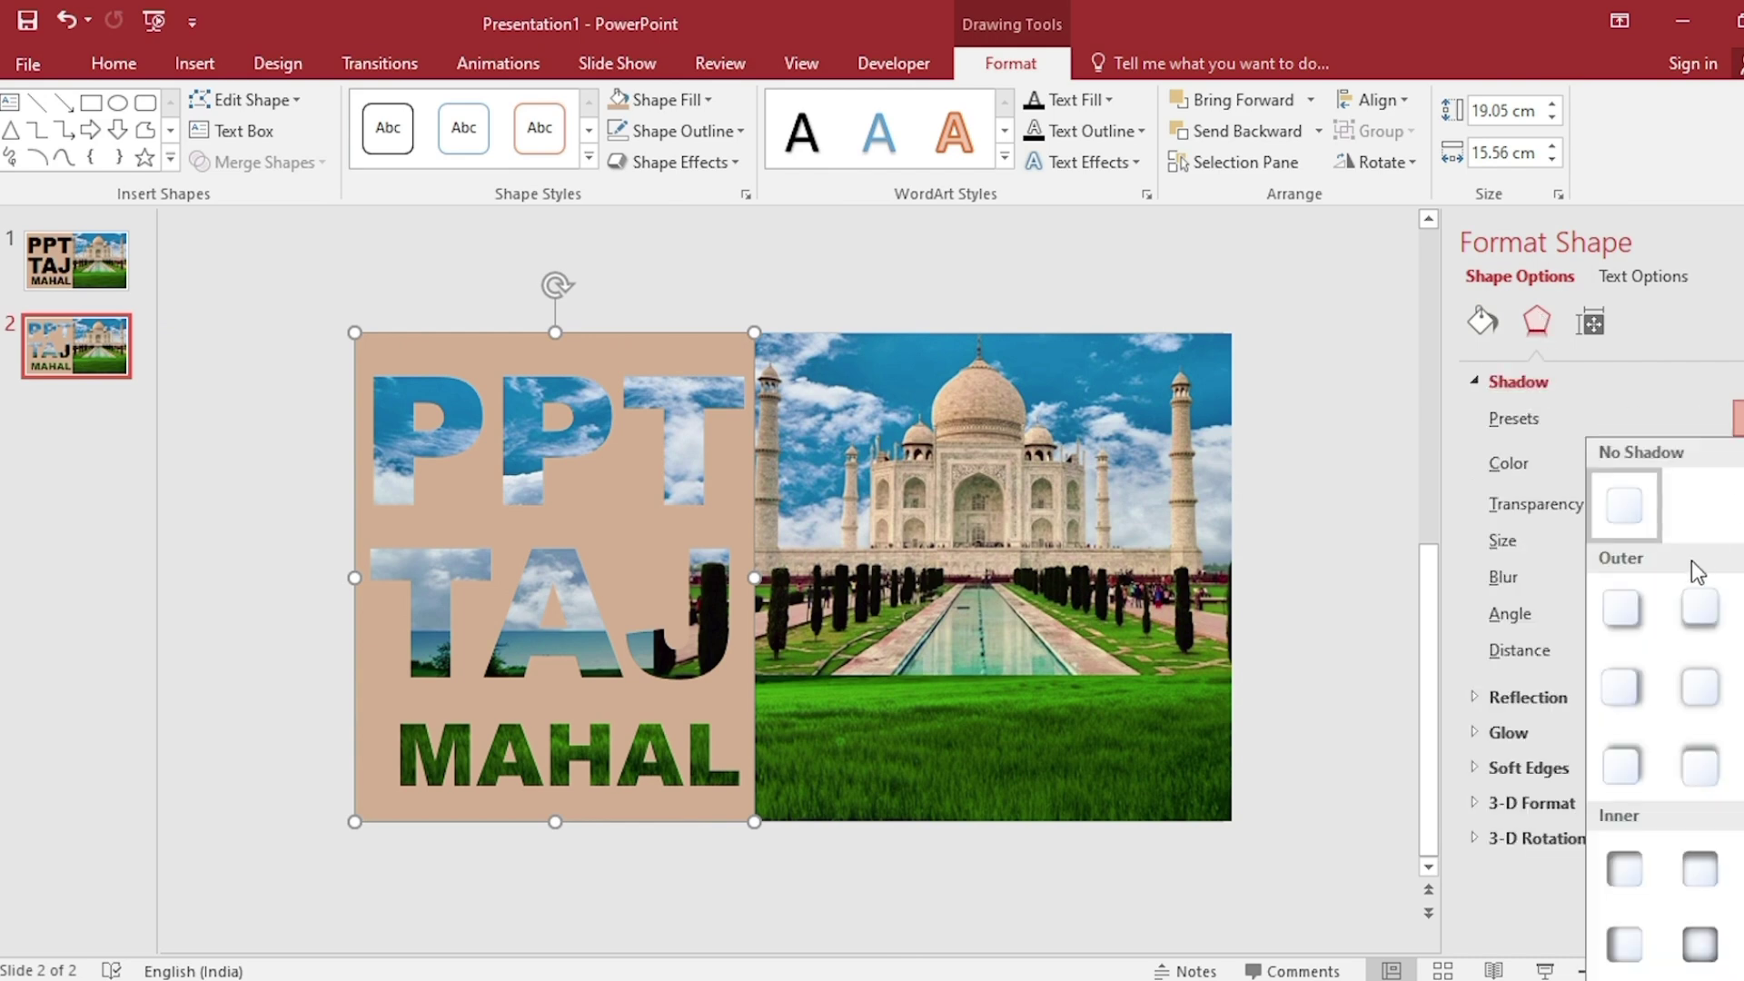
click(1627, 620)
drag(1602, 577, 1637, 577)
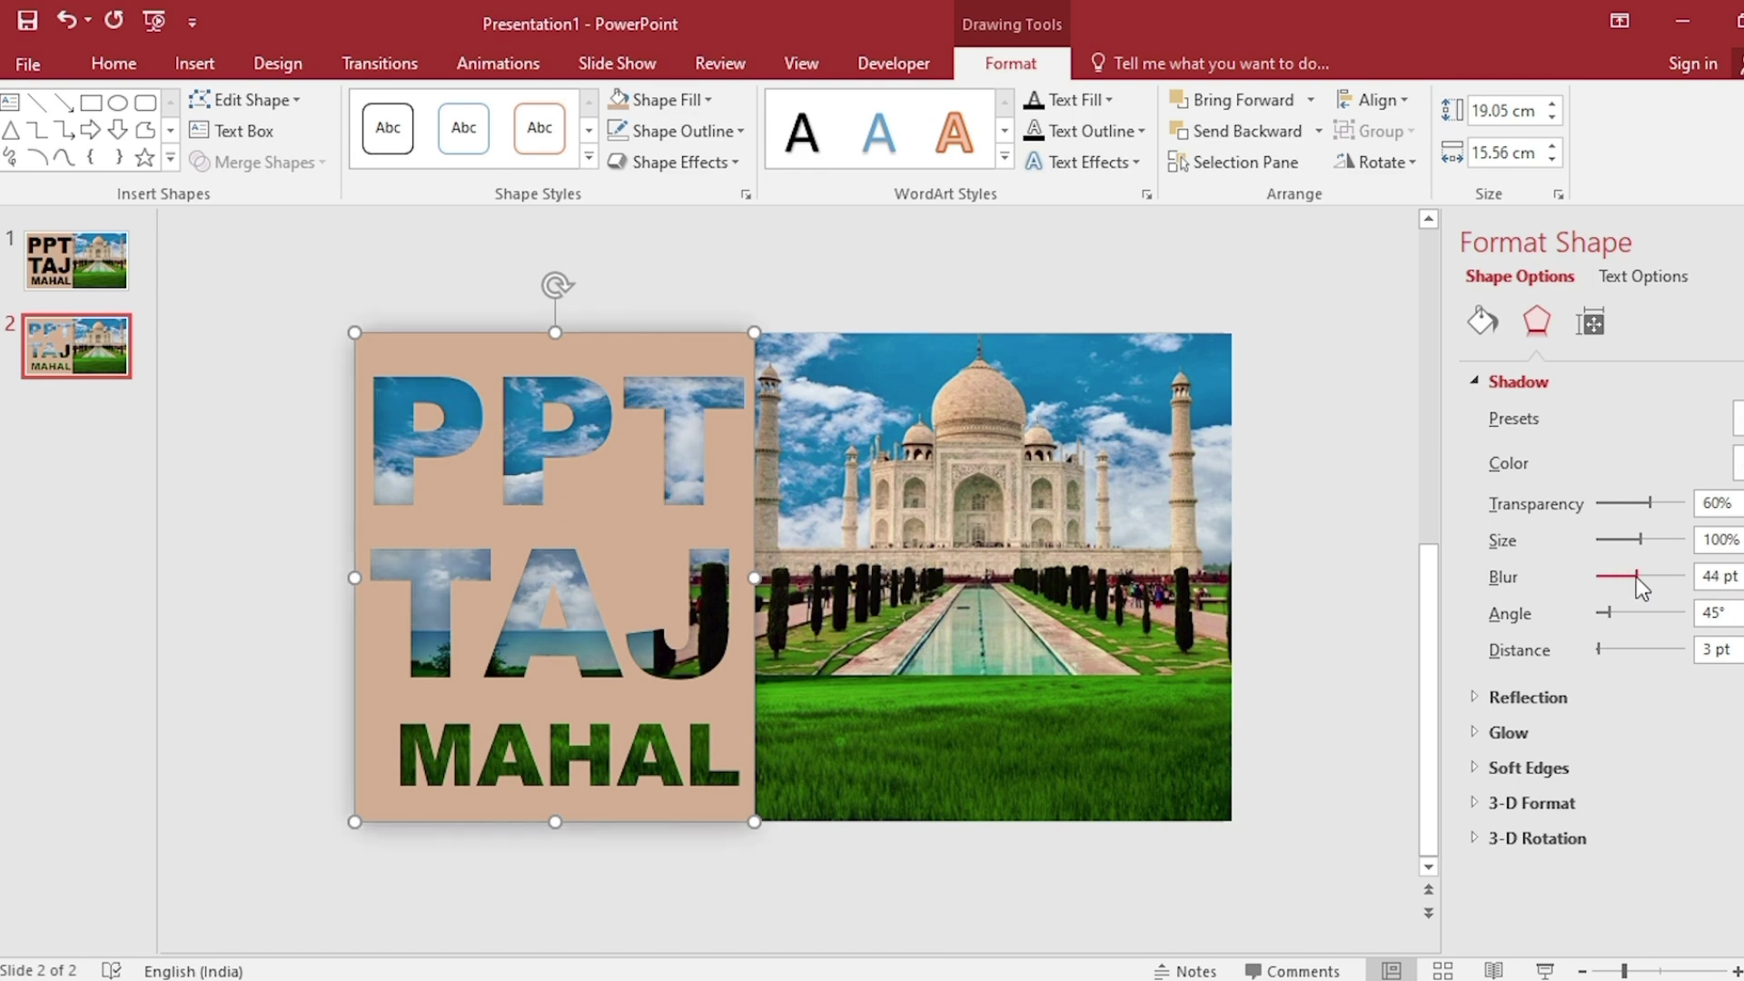
drag(1650, 505, 1636, 504)
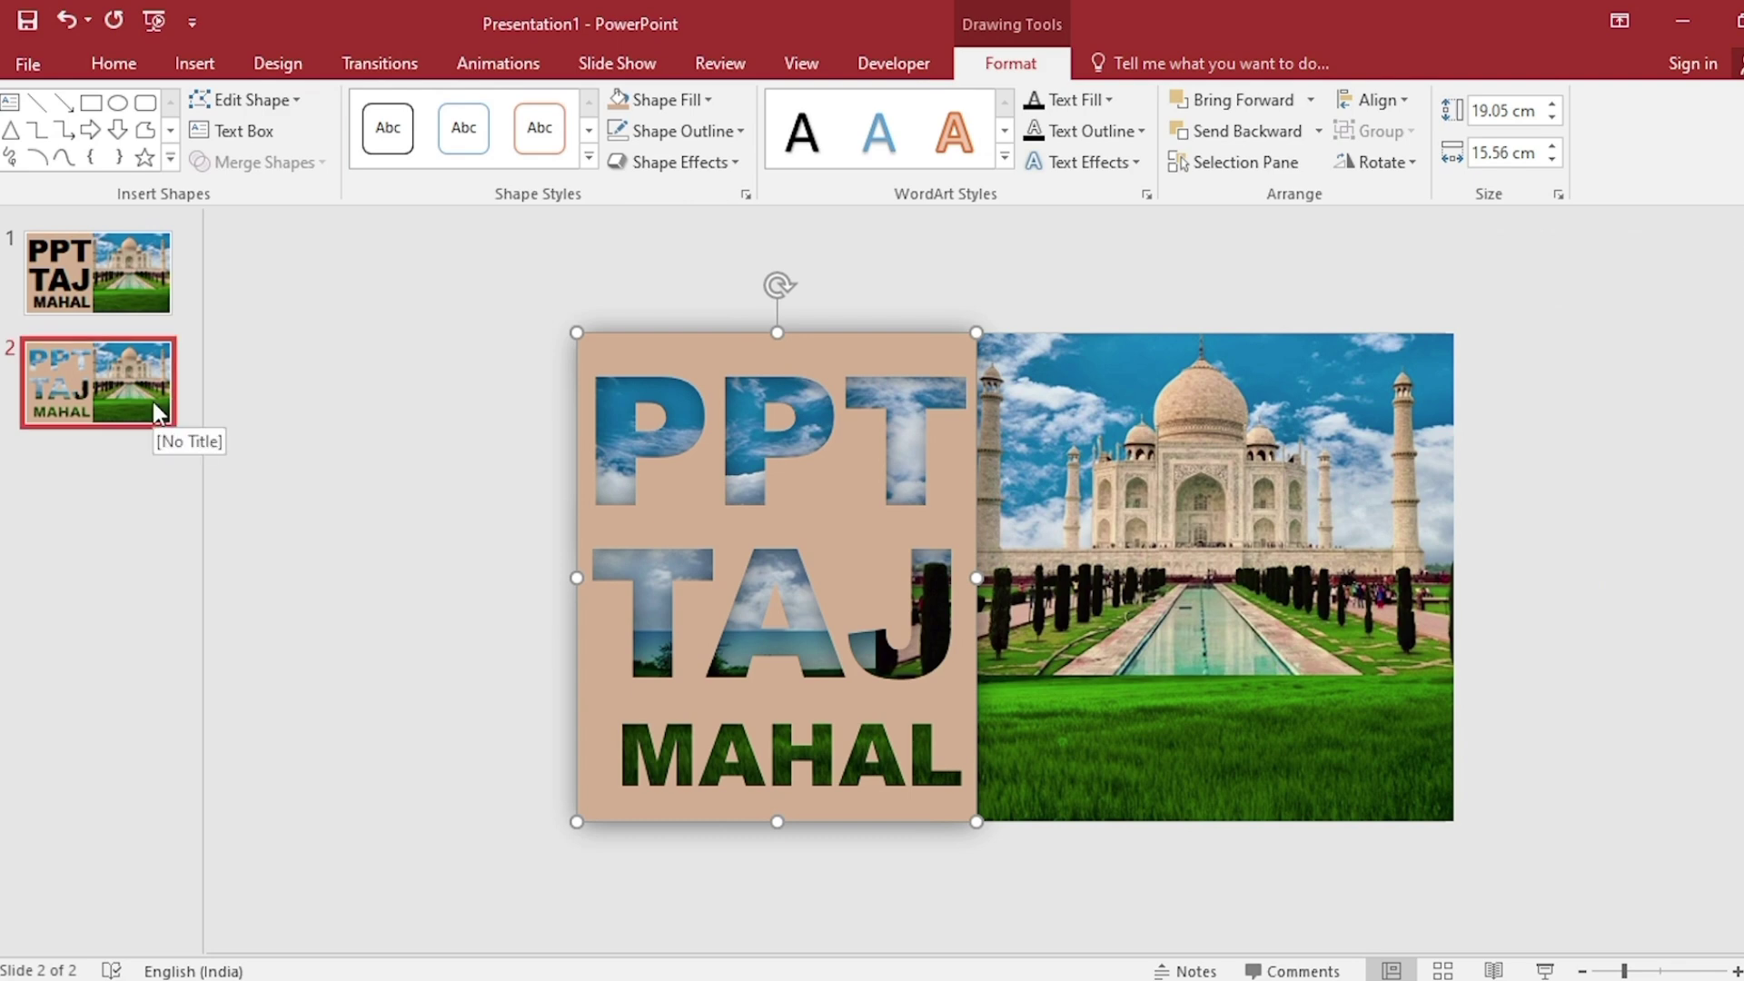
Duplicate slide 2 as slide 3 and move its title panel further left.
click(153, 403)
right_click(153, 401)
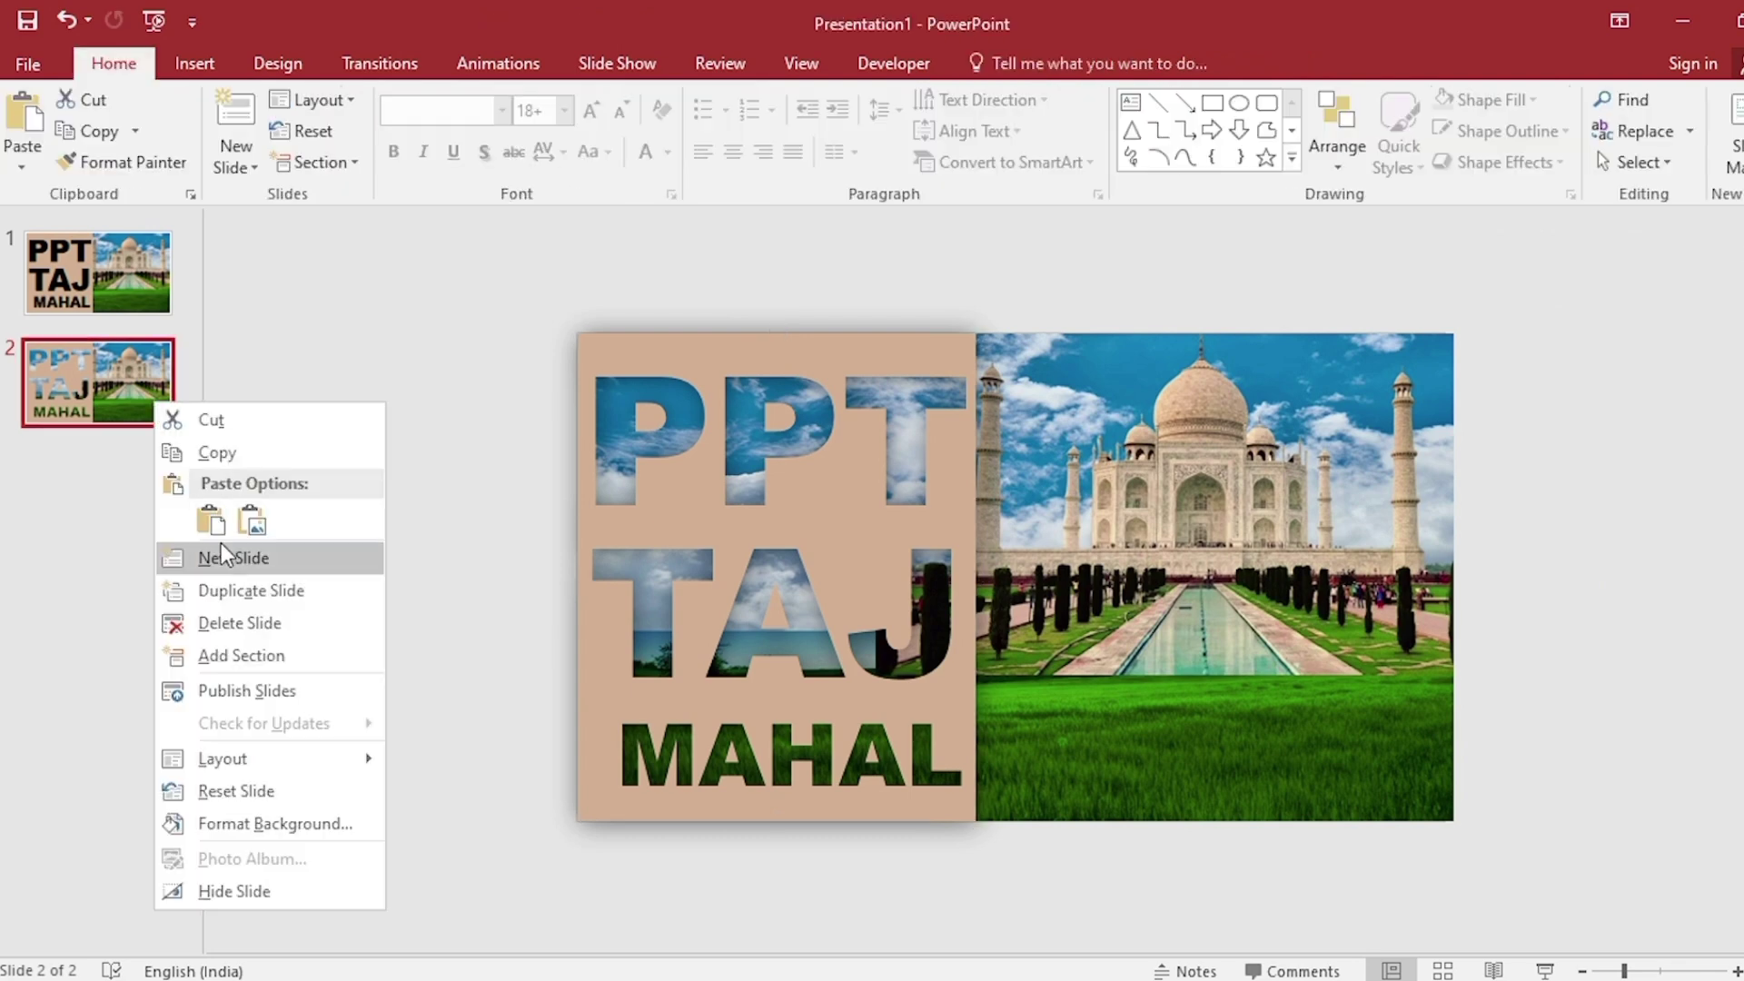
click(243, 590)
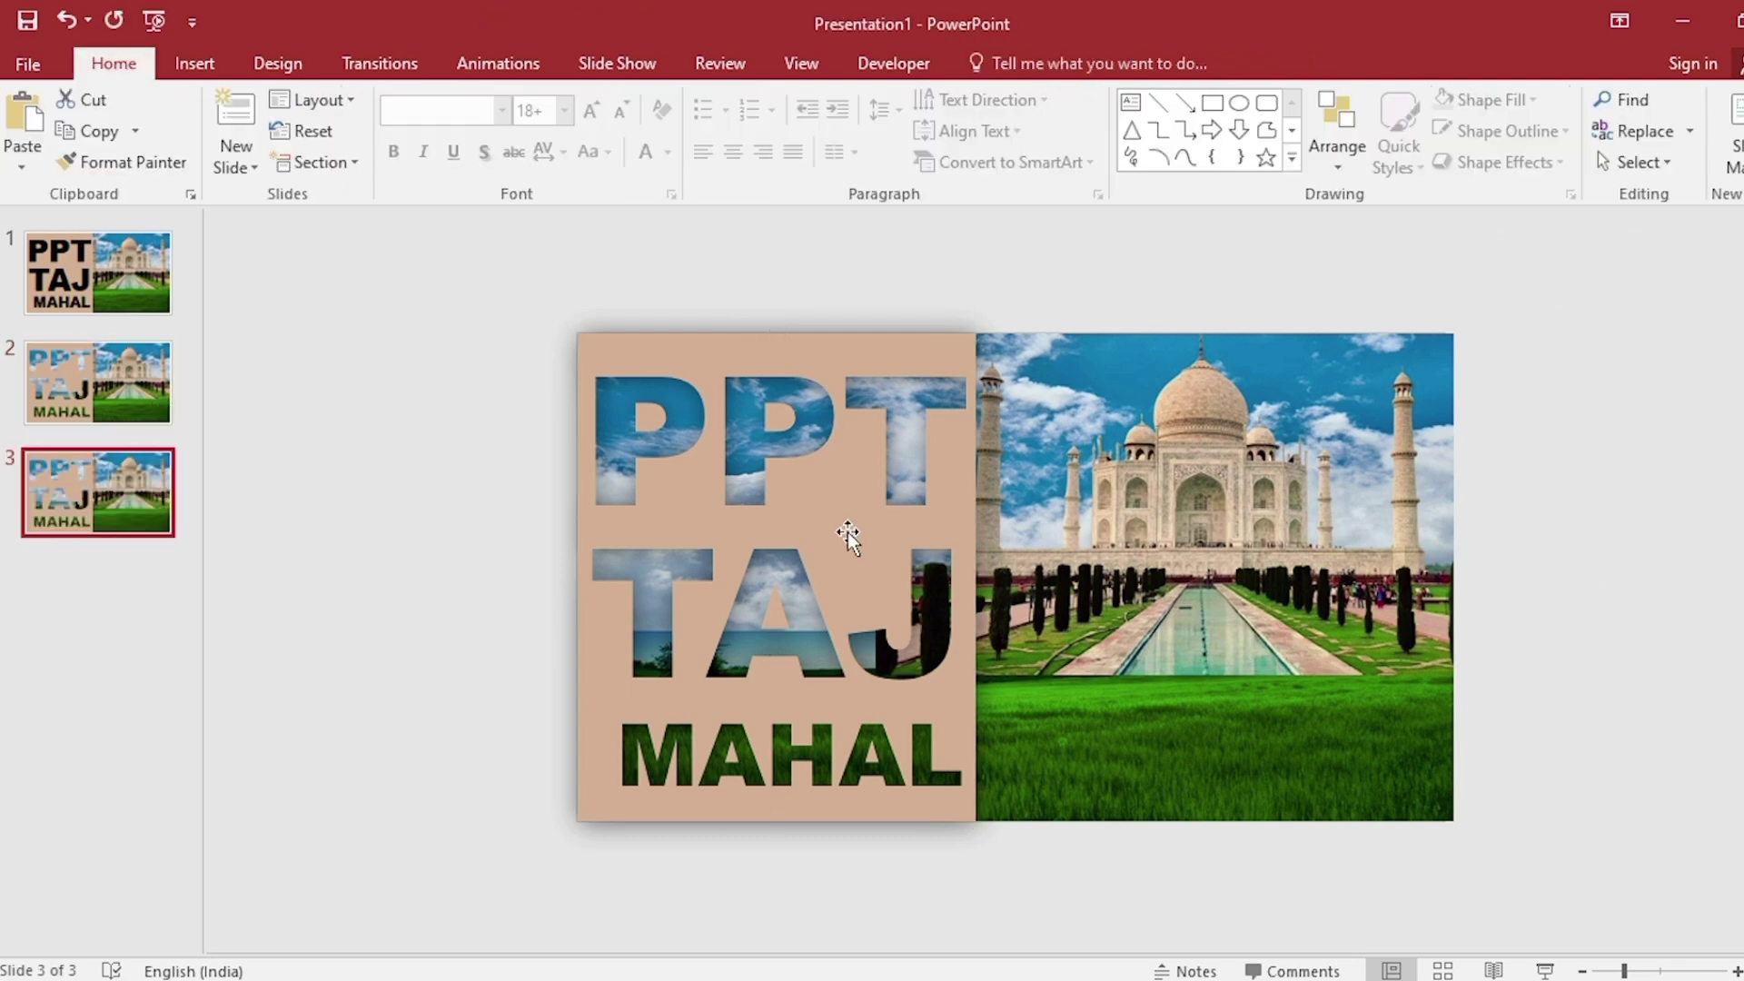
mouse_move(848, 533)
mouse_down()
mouse_move(569, 518)
mouse_move(431, 536)
mouse_up()
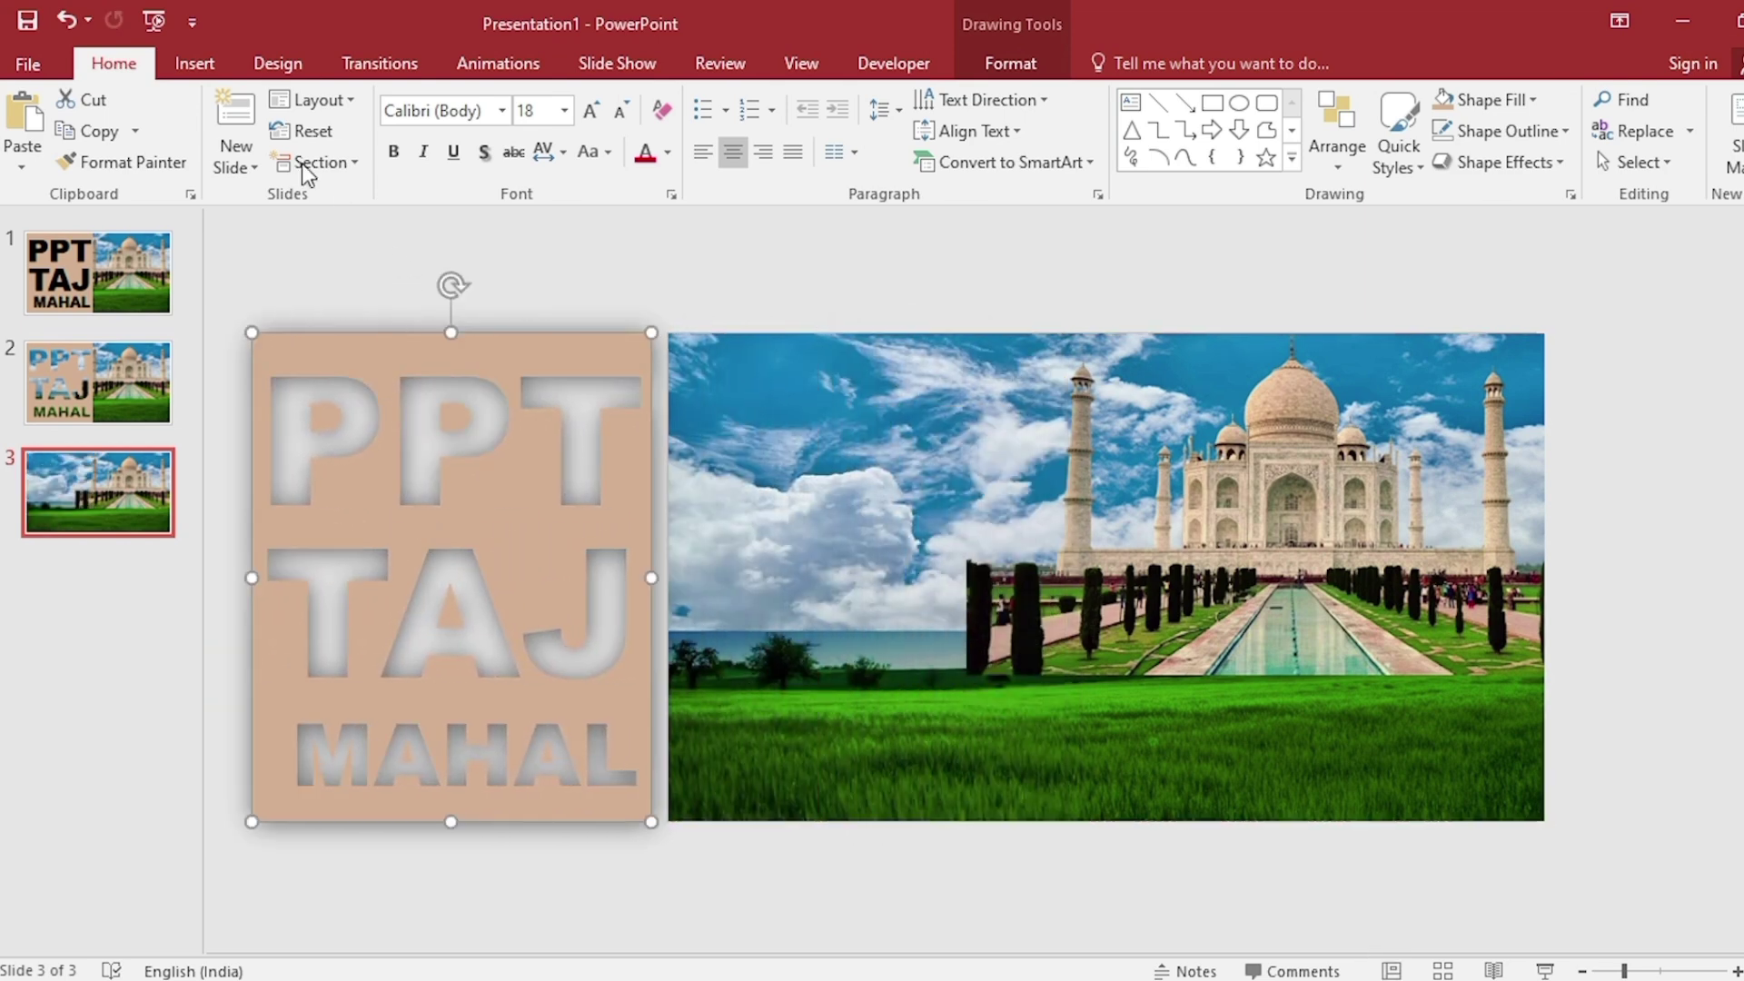
Draw an oval circle on the left of the photo.
click(194, 64)
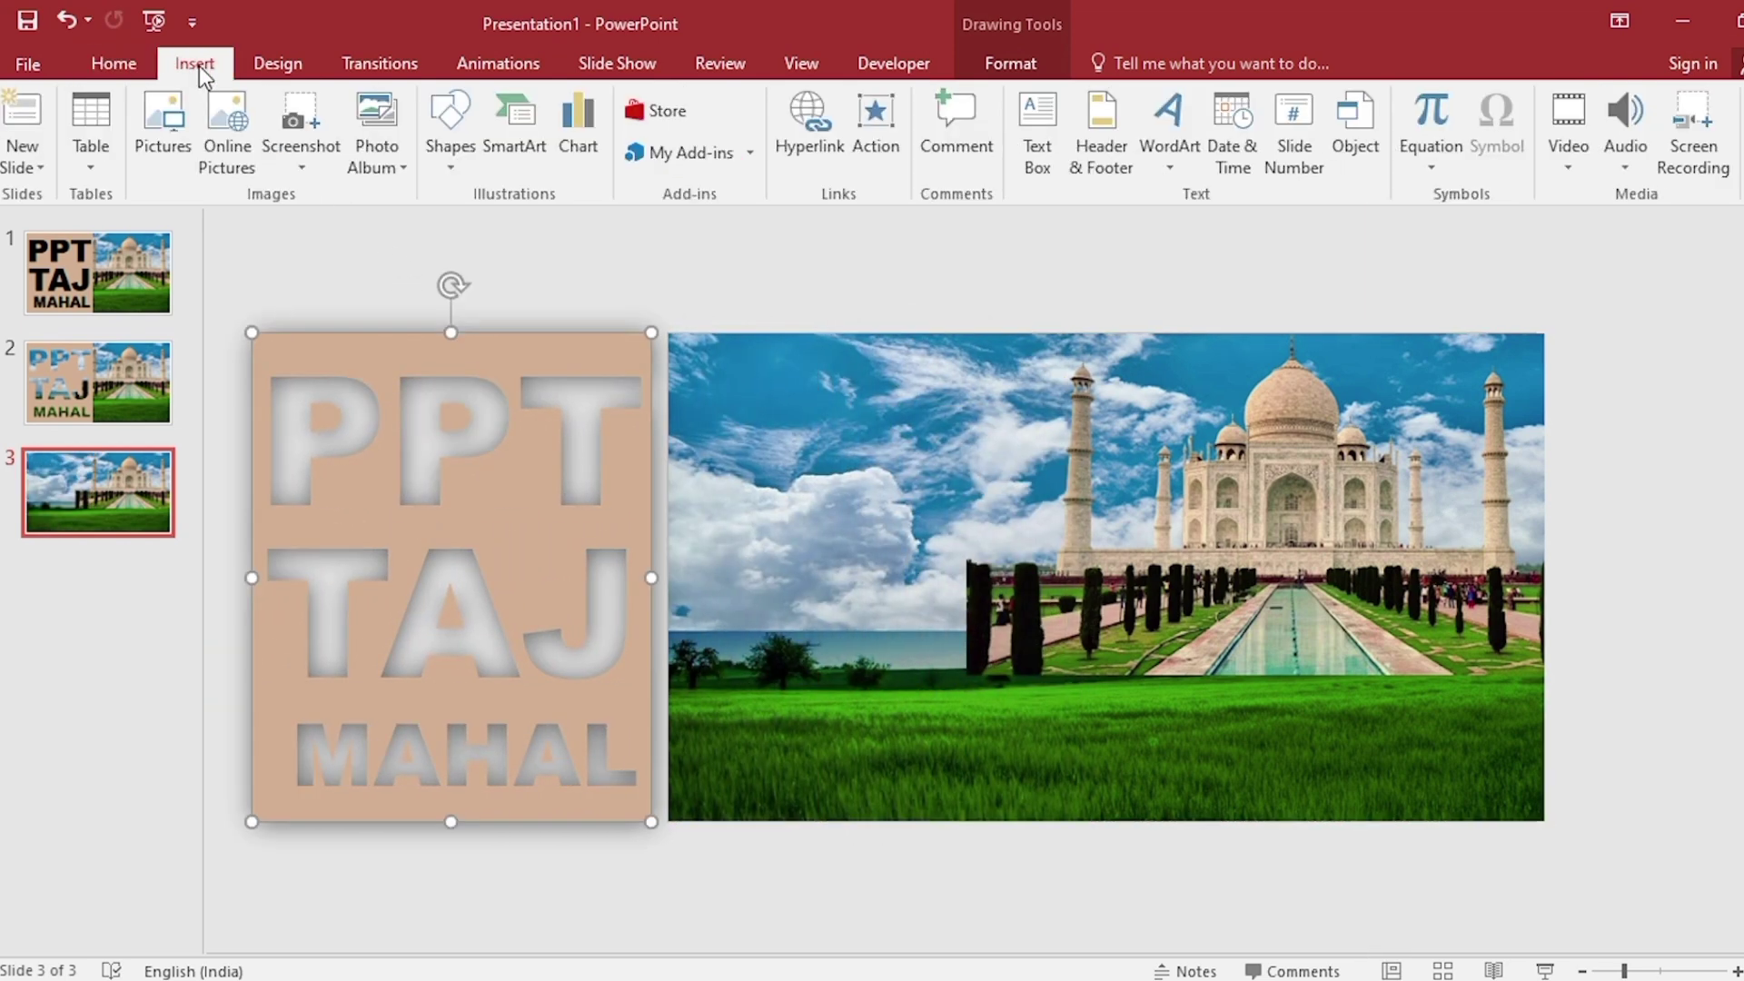
click(439, 162)
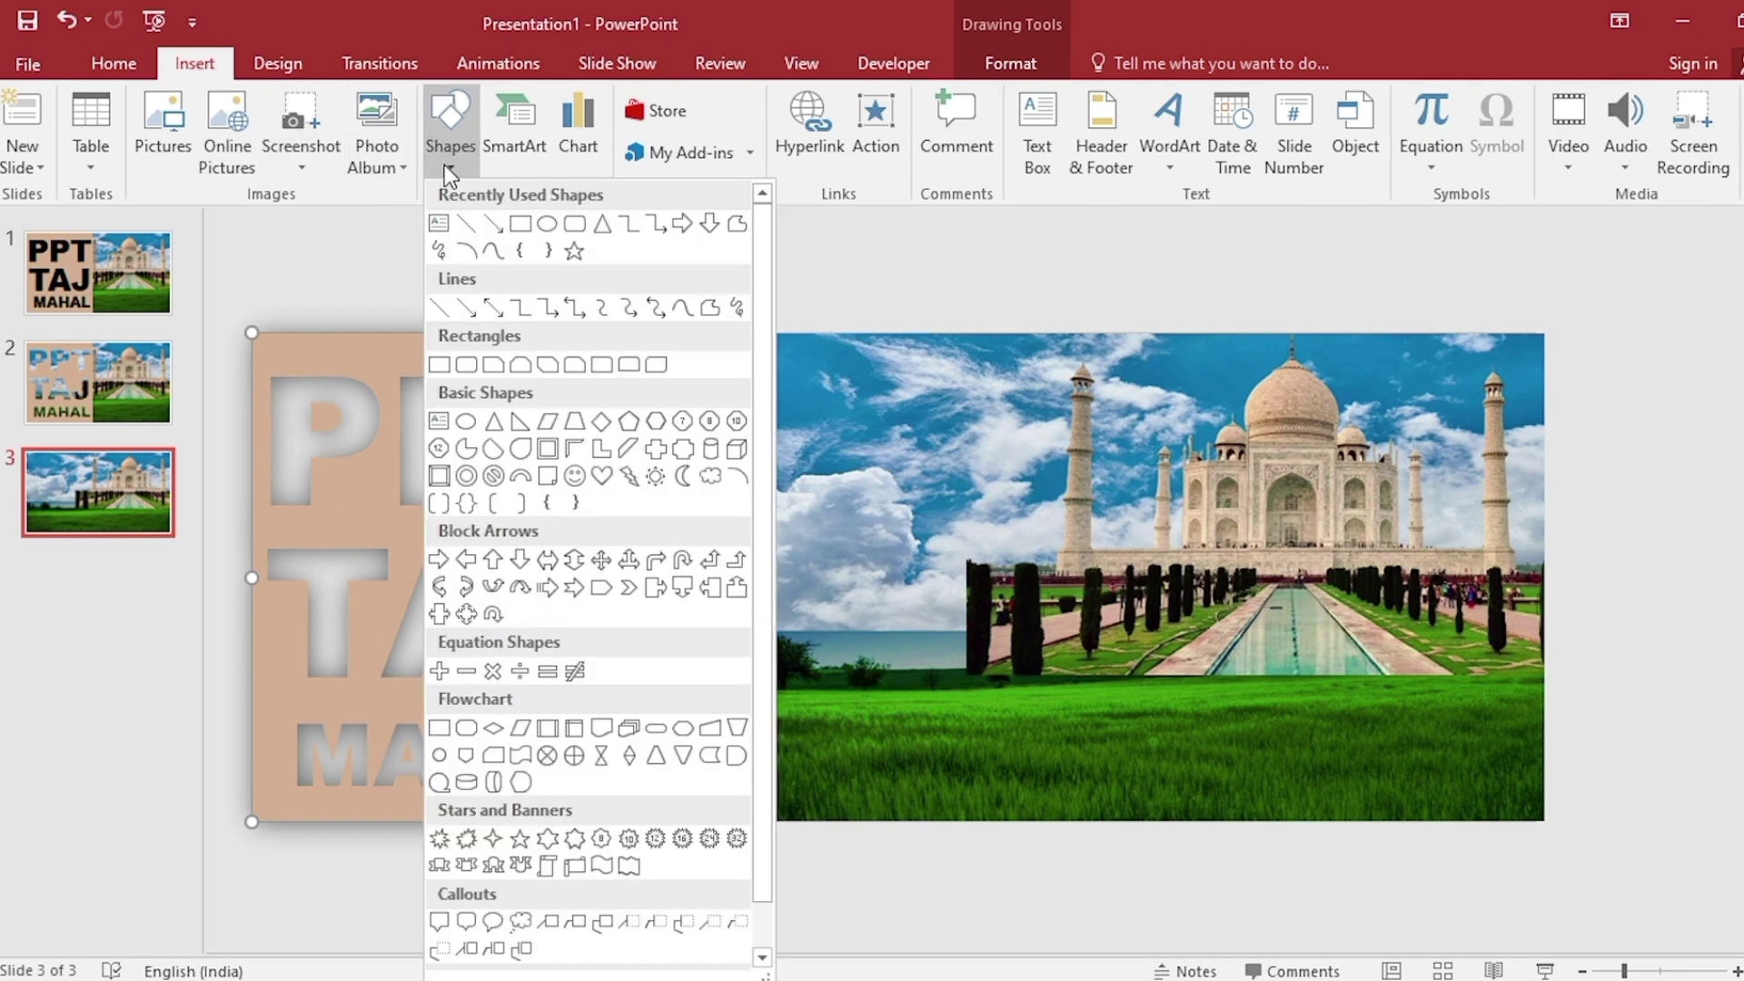
click(545, 234)
drag(767, 452, 911, 634)
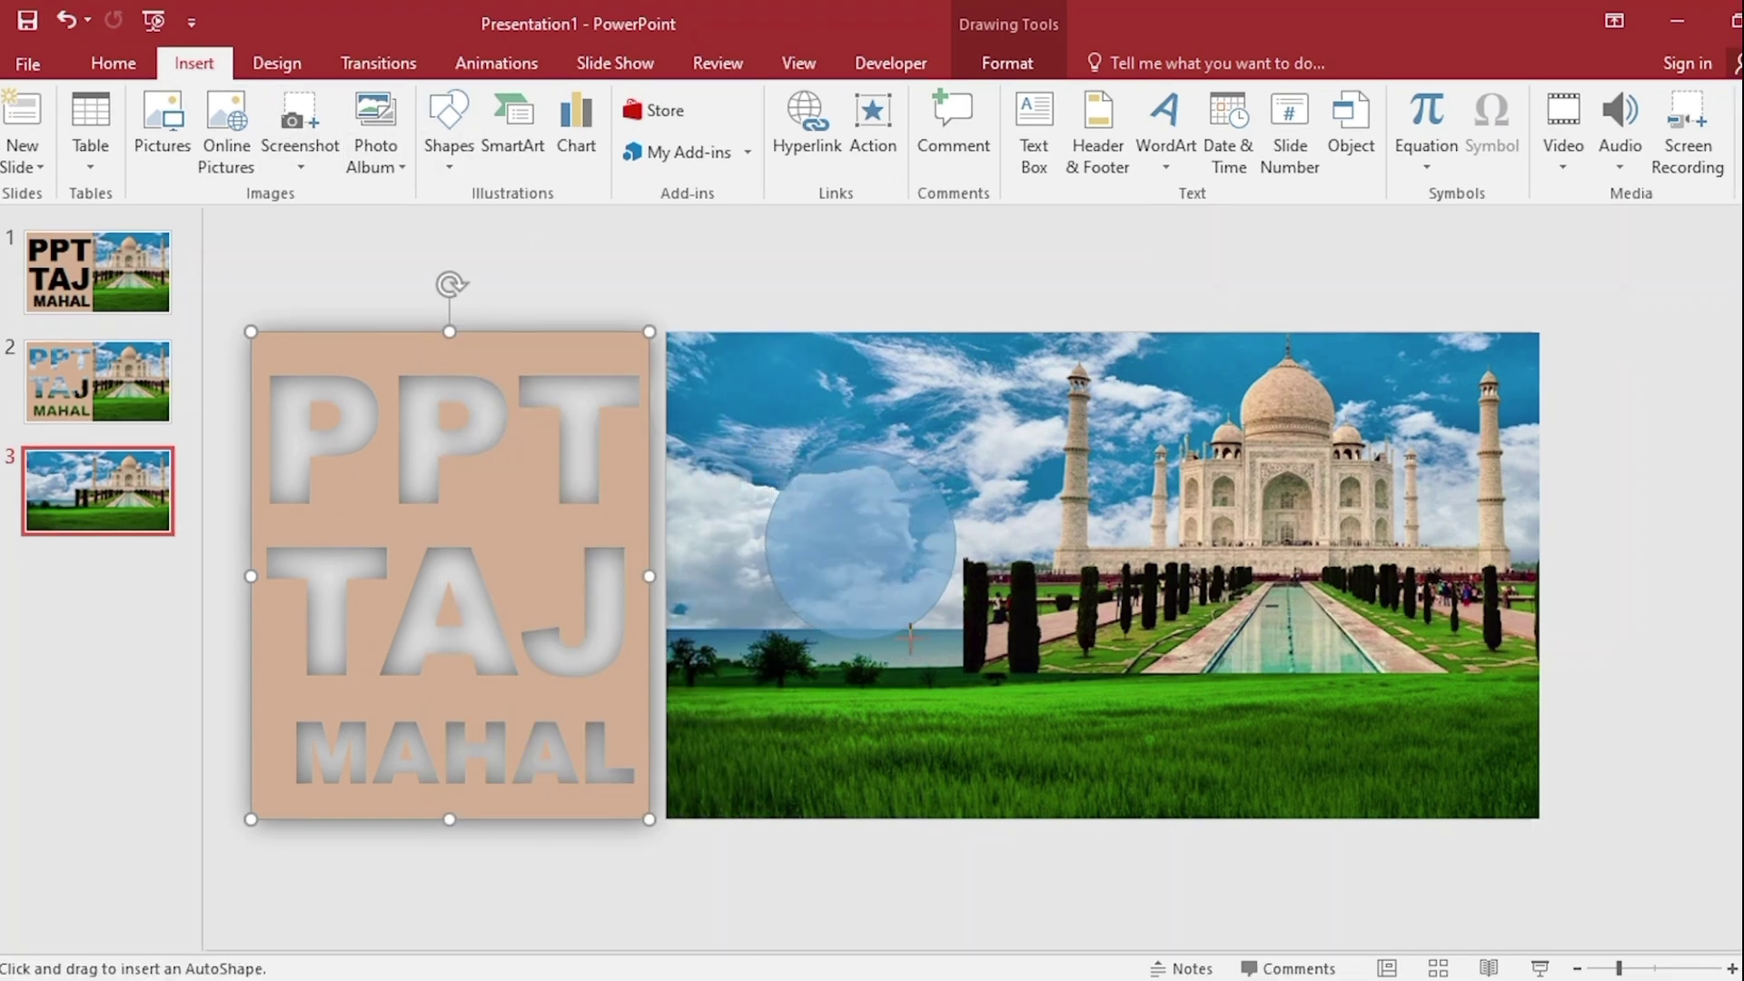
Make the circle white with no outline and move it across the photo.
click(707, 103)
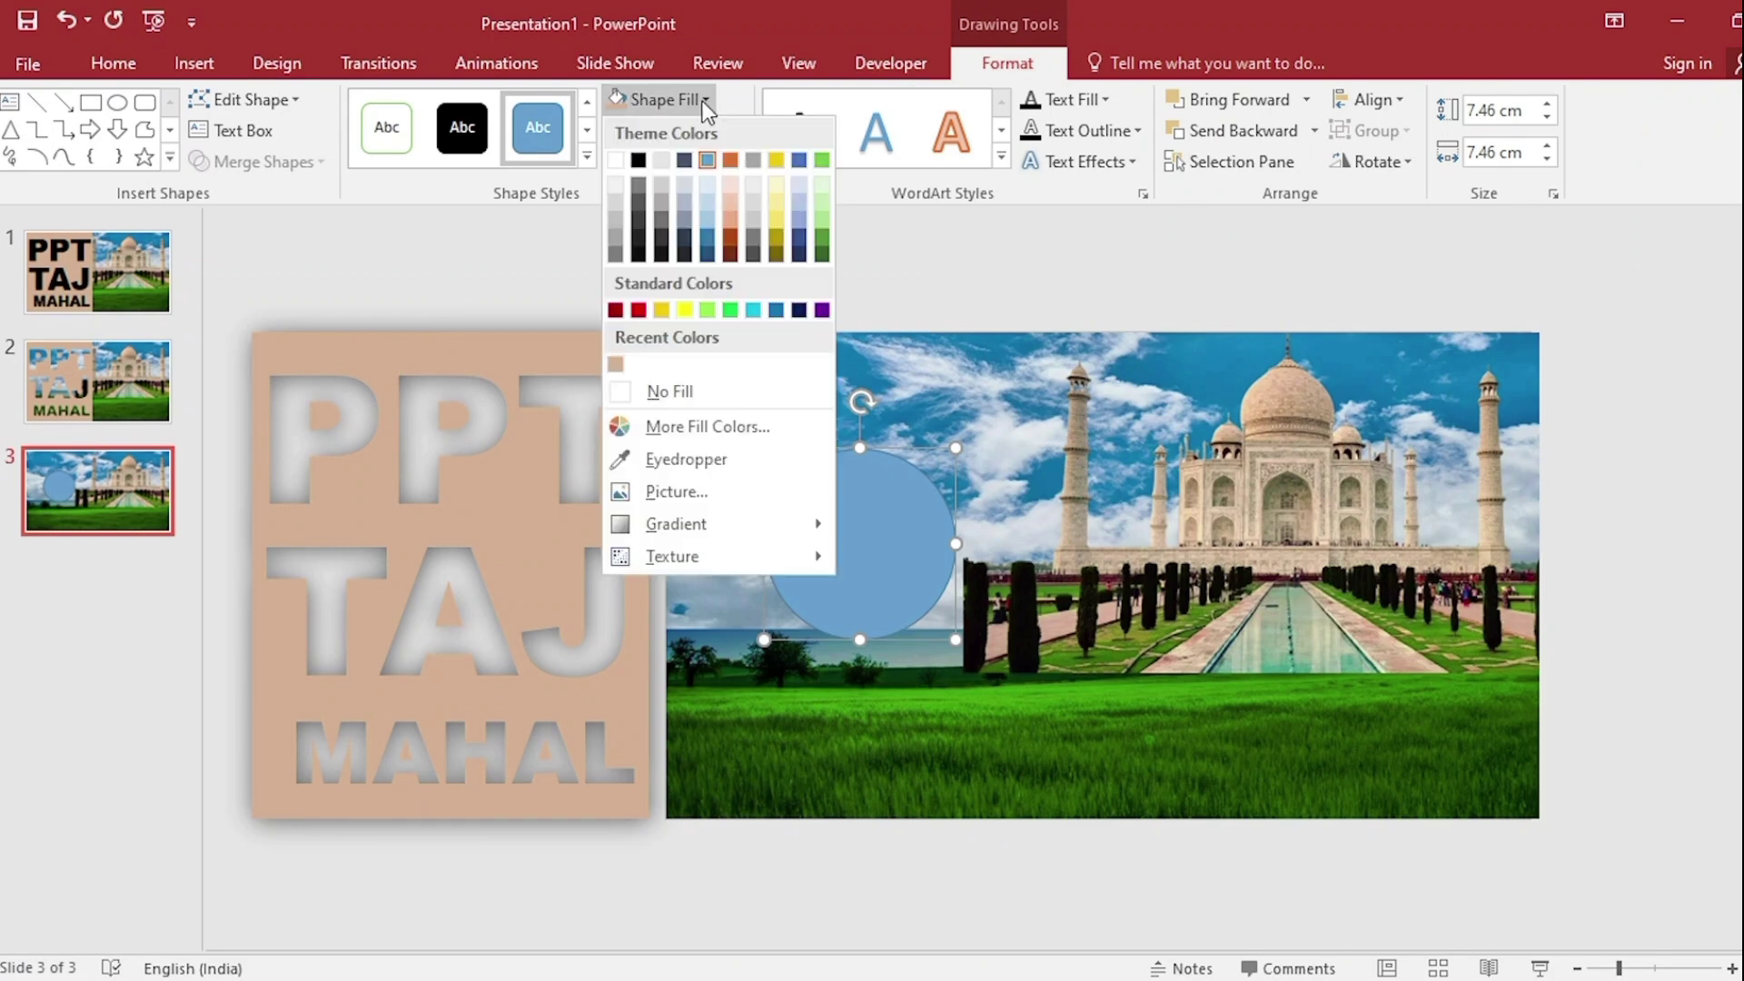
click(618, 162)
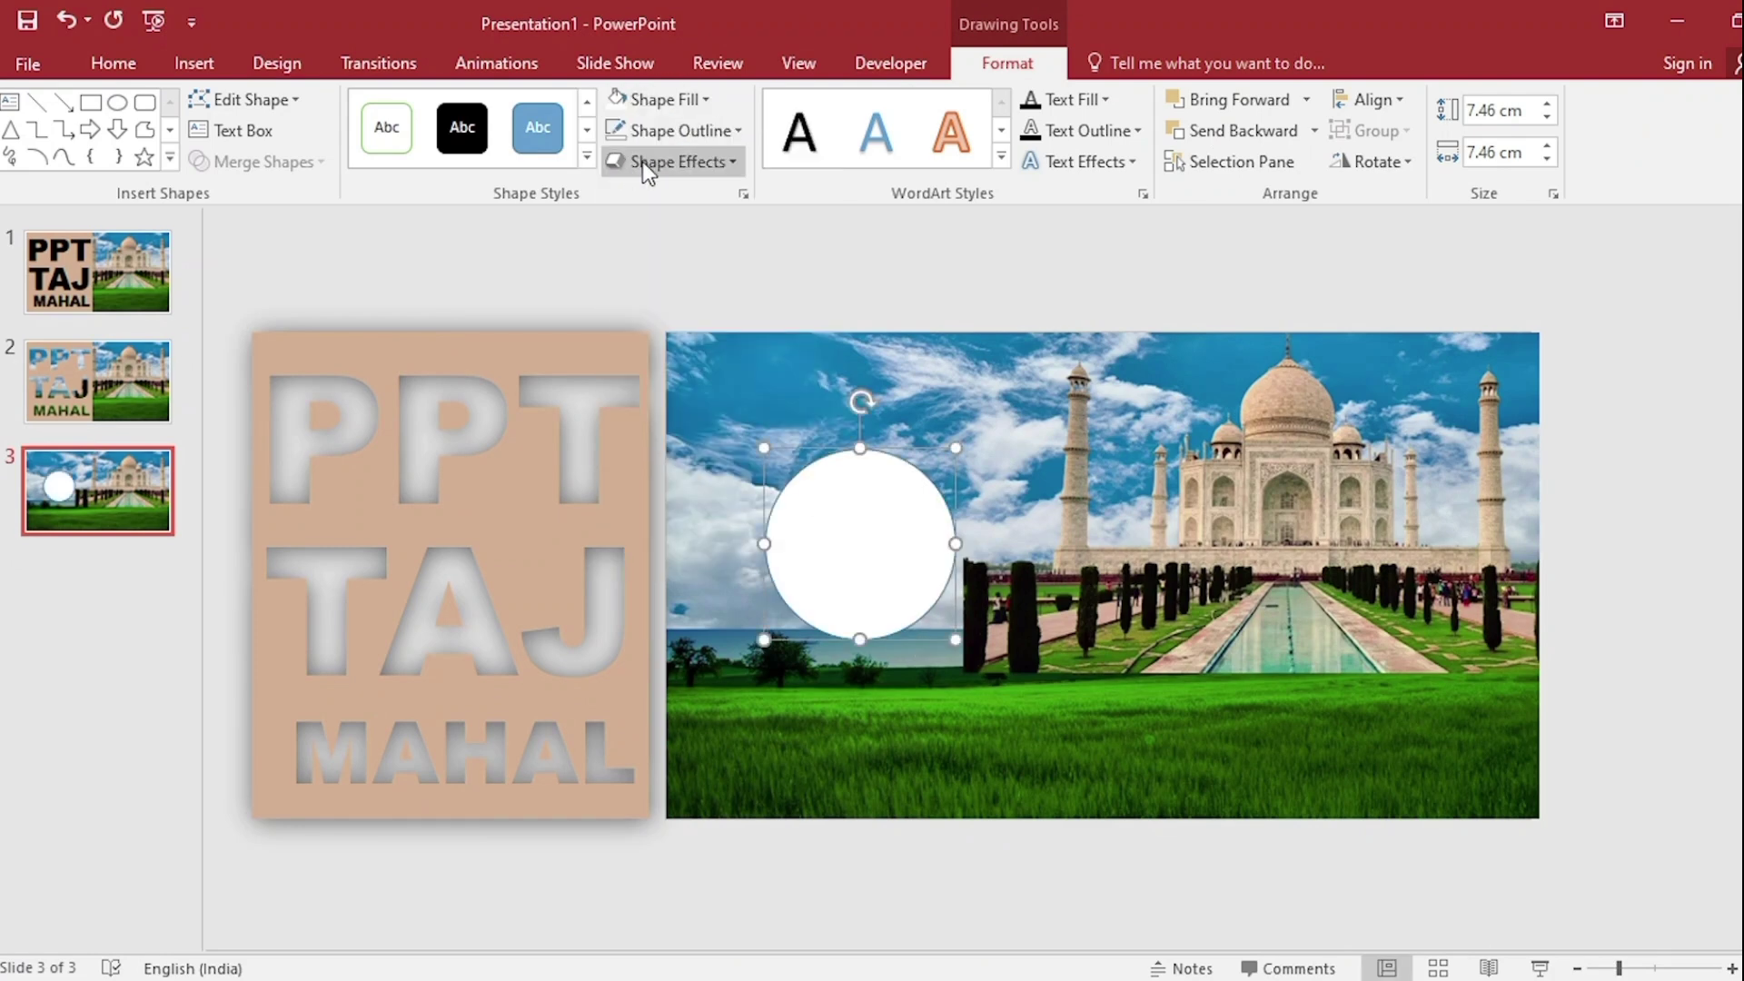
click(710, 132)
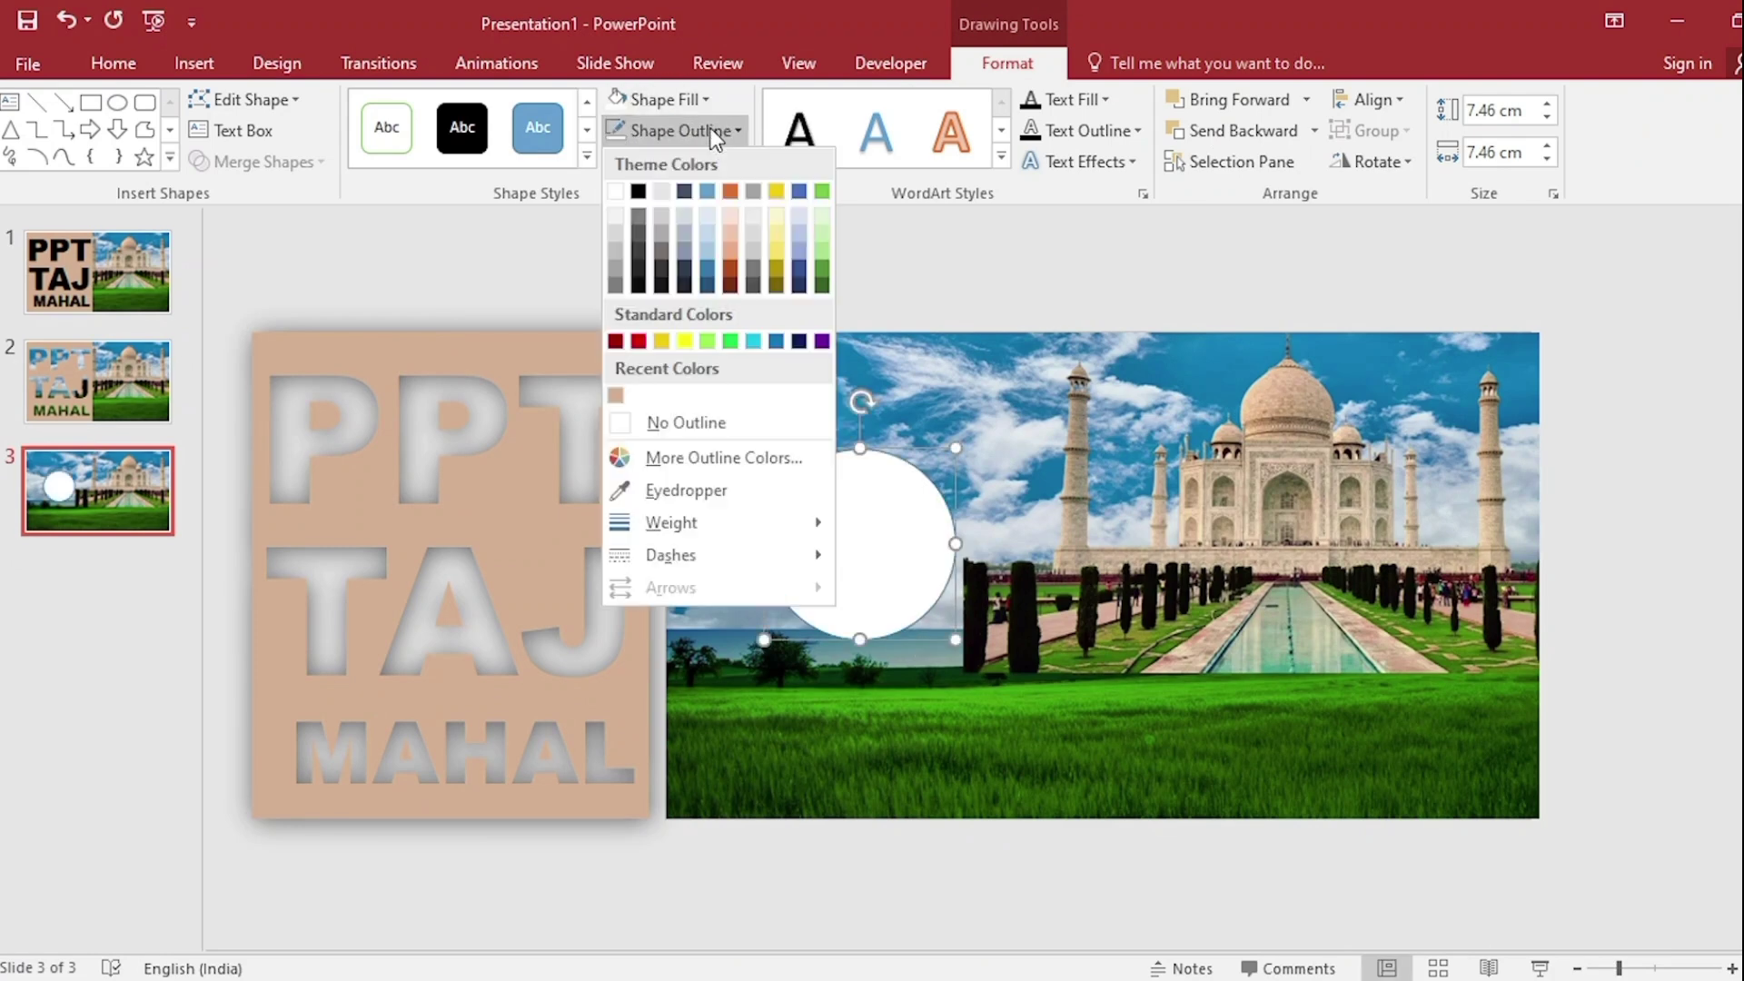
click(723, 434)
mouse_move(848, 559)
mouse_down()
mouse_move(809, 579)
mouse_move(1090, 610)
mouse_move(1380, 596)
mouse_up()
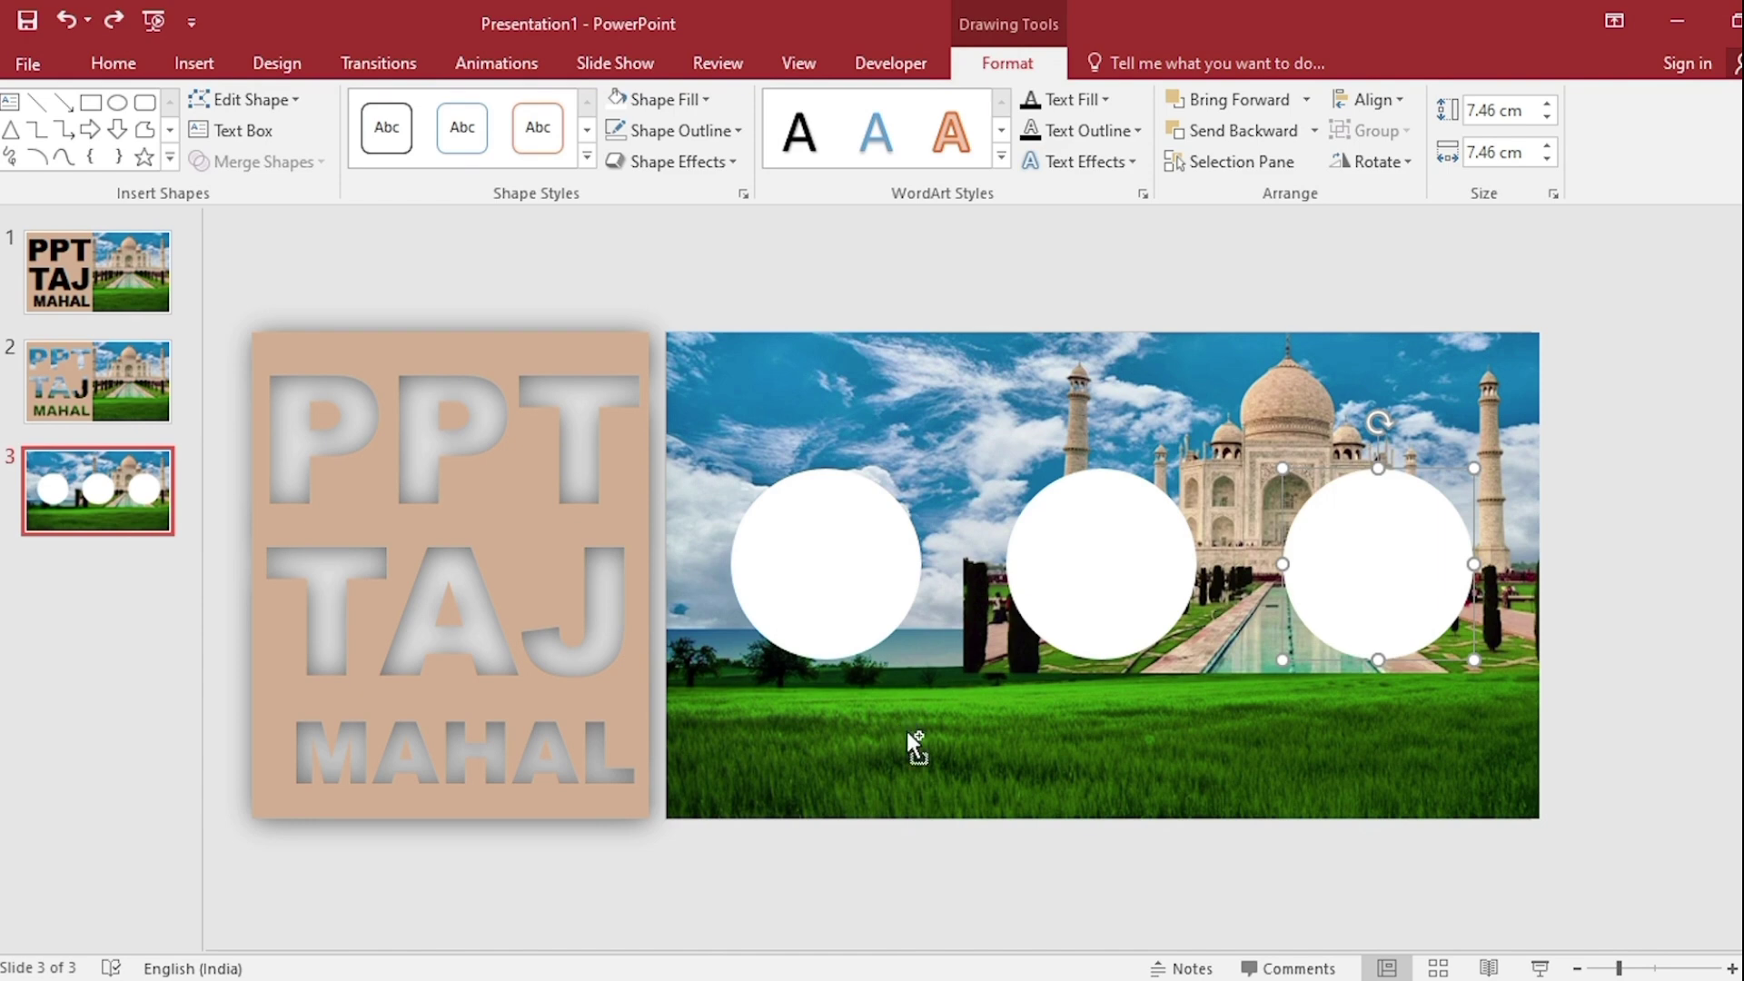
Centre the eagle icon on its white circle and group them.
click(849, 500)
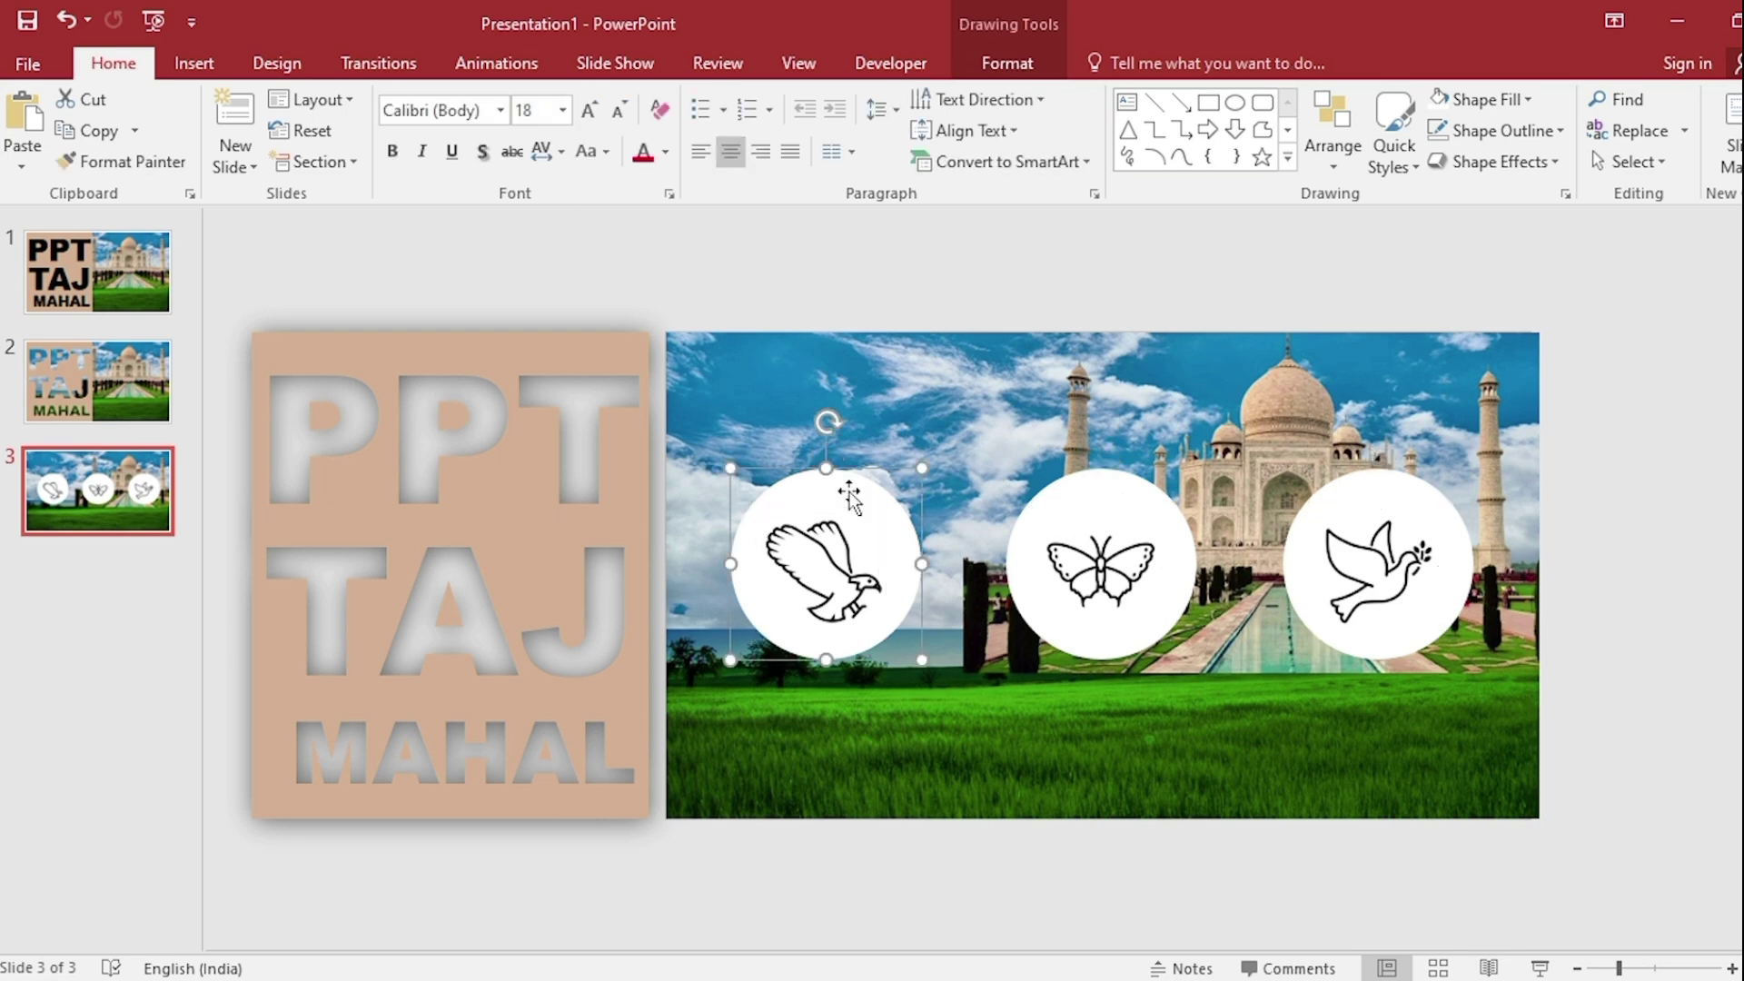
shift+click(850, 552)
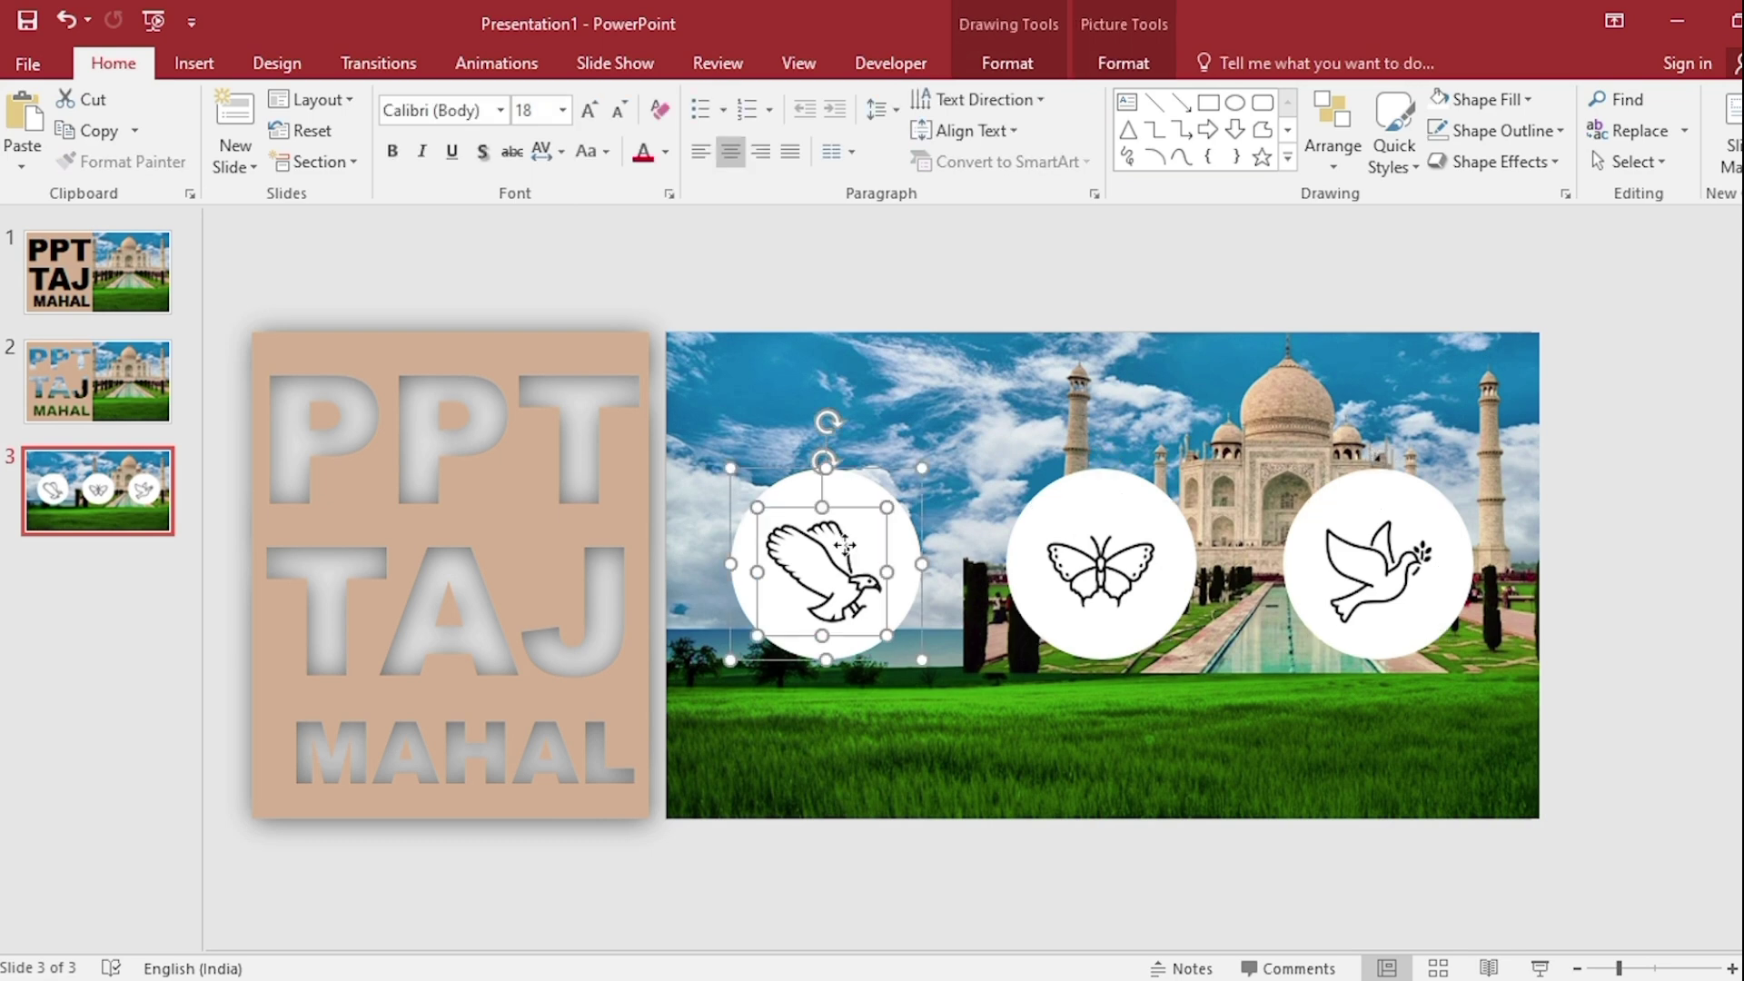
click(1126, 63)
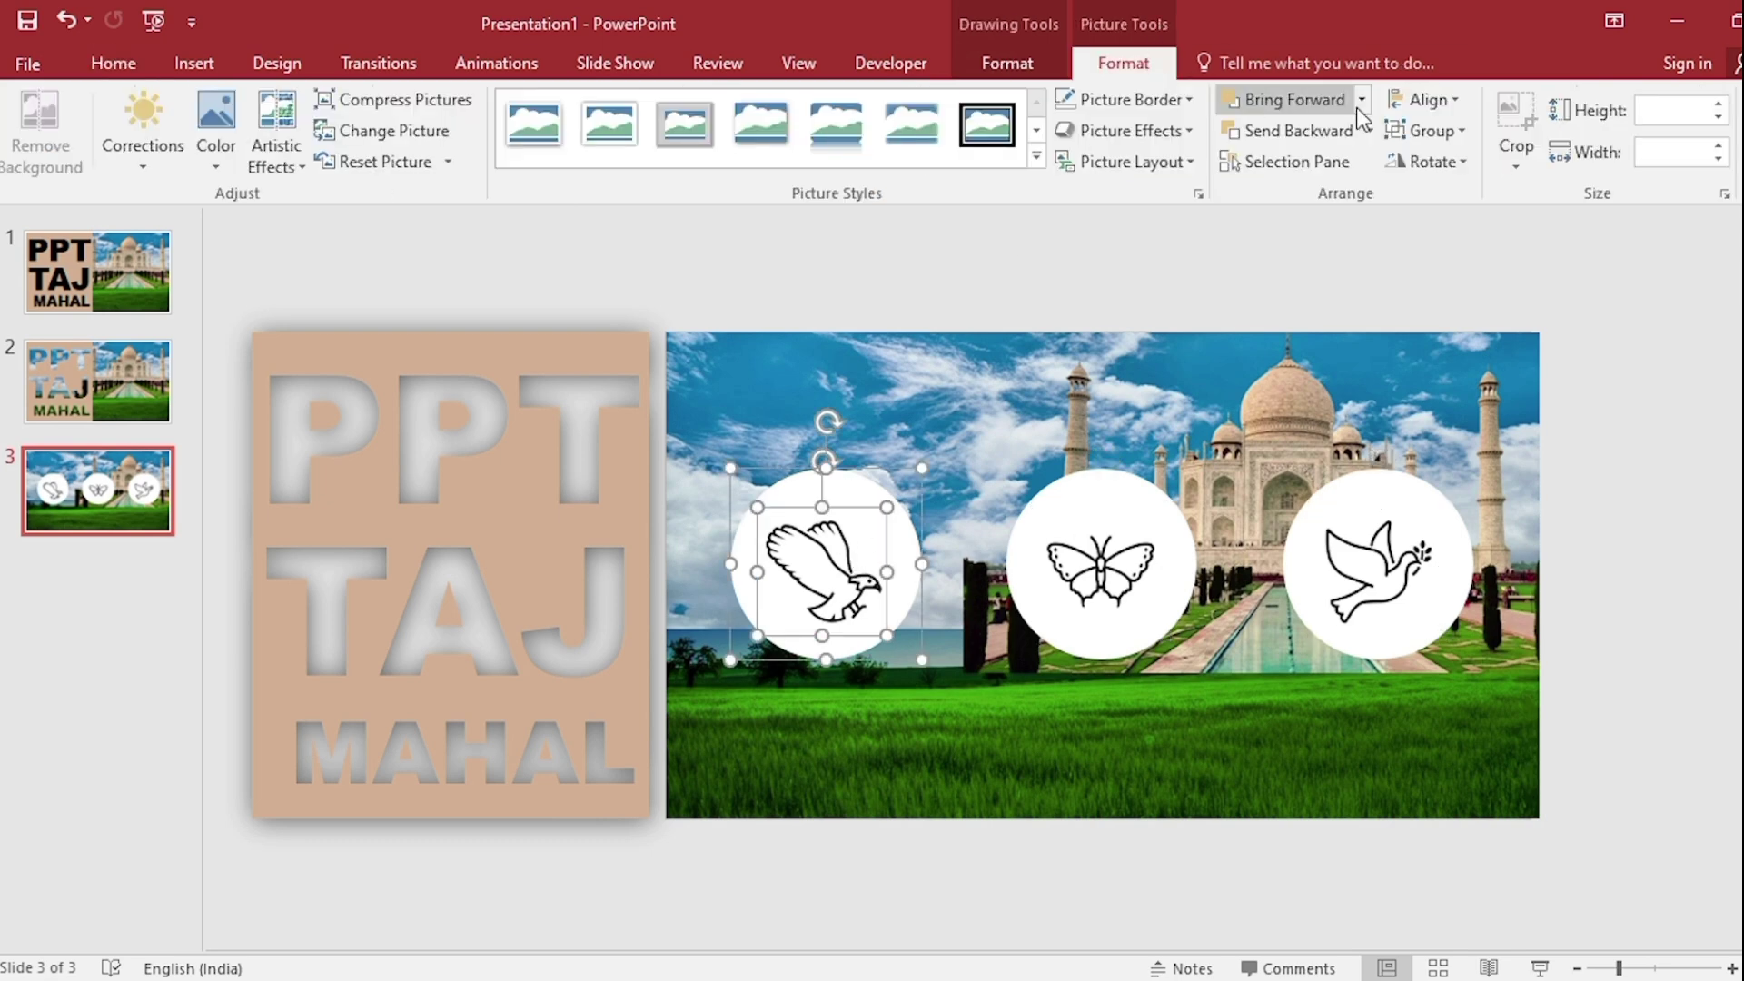
click(1431, 99)
click(1461, 169)
click(1456, 99)
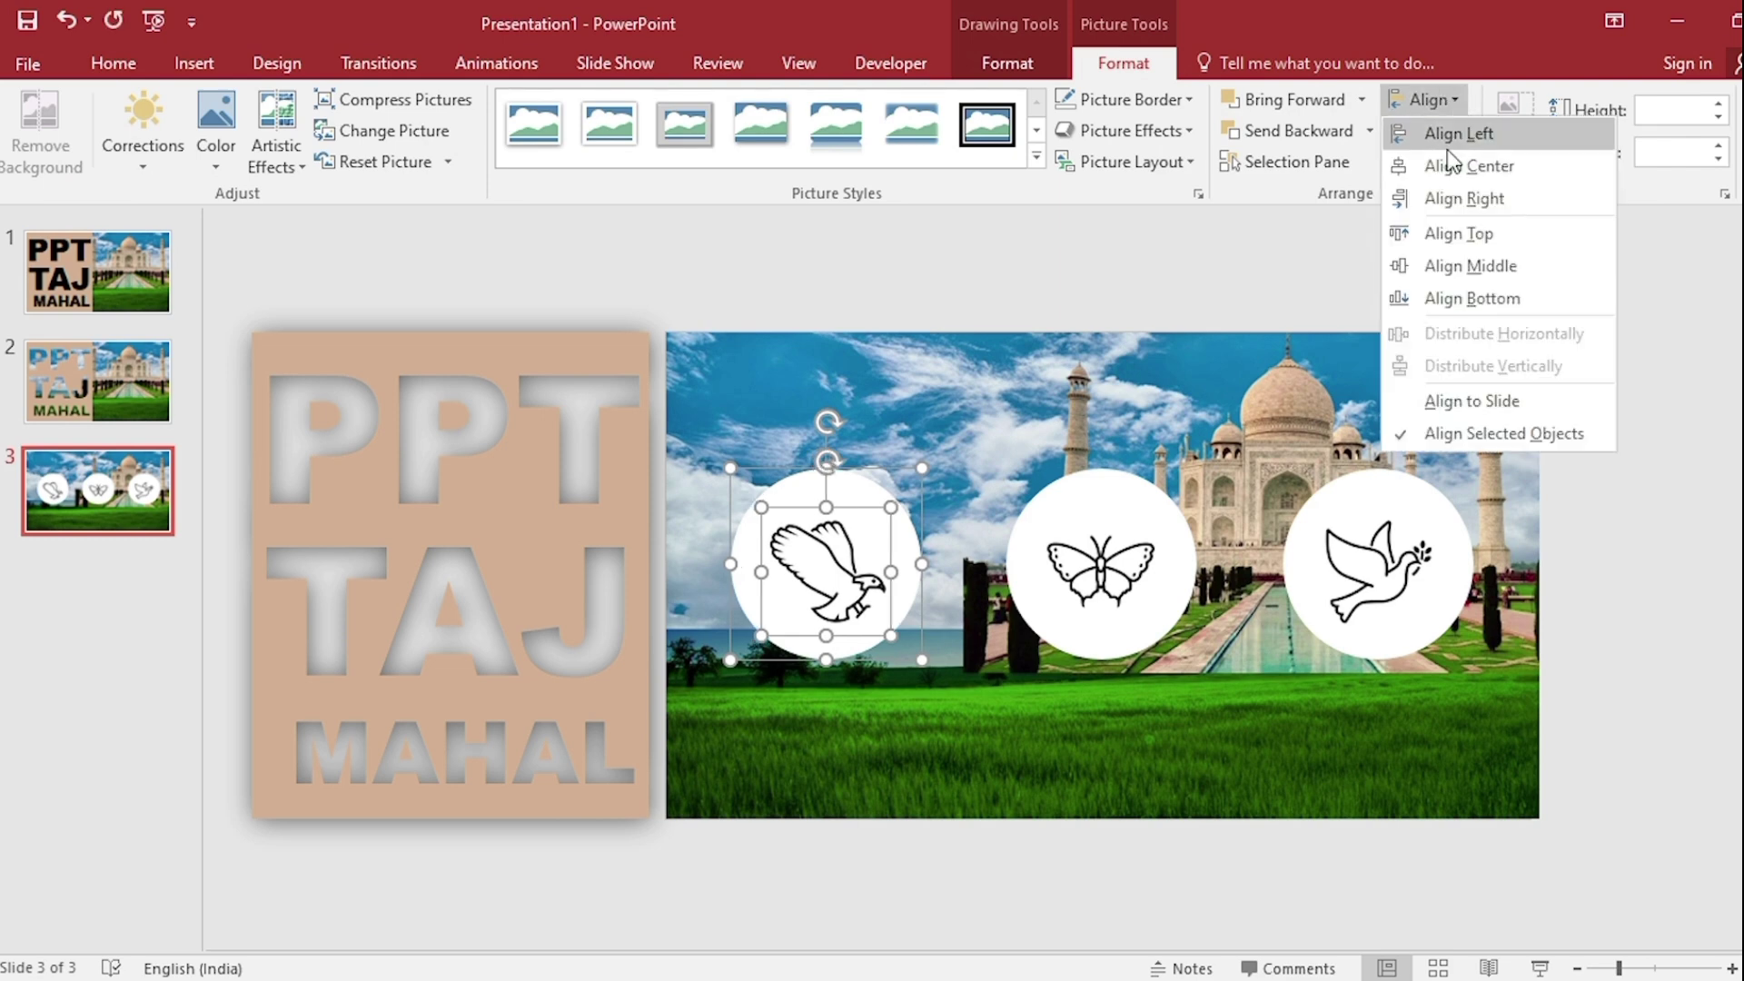
click(1452, 263)
click(1447, 130)
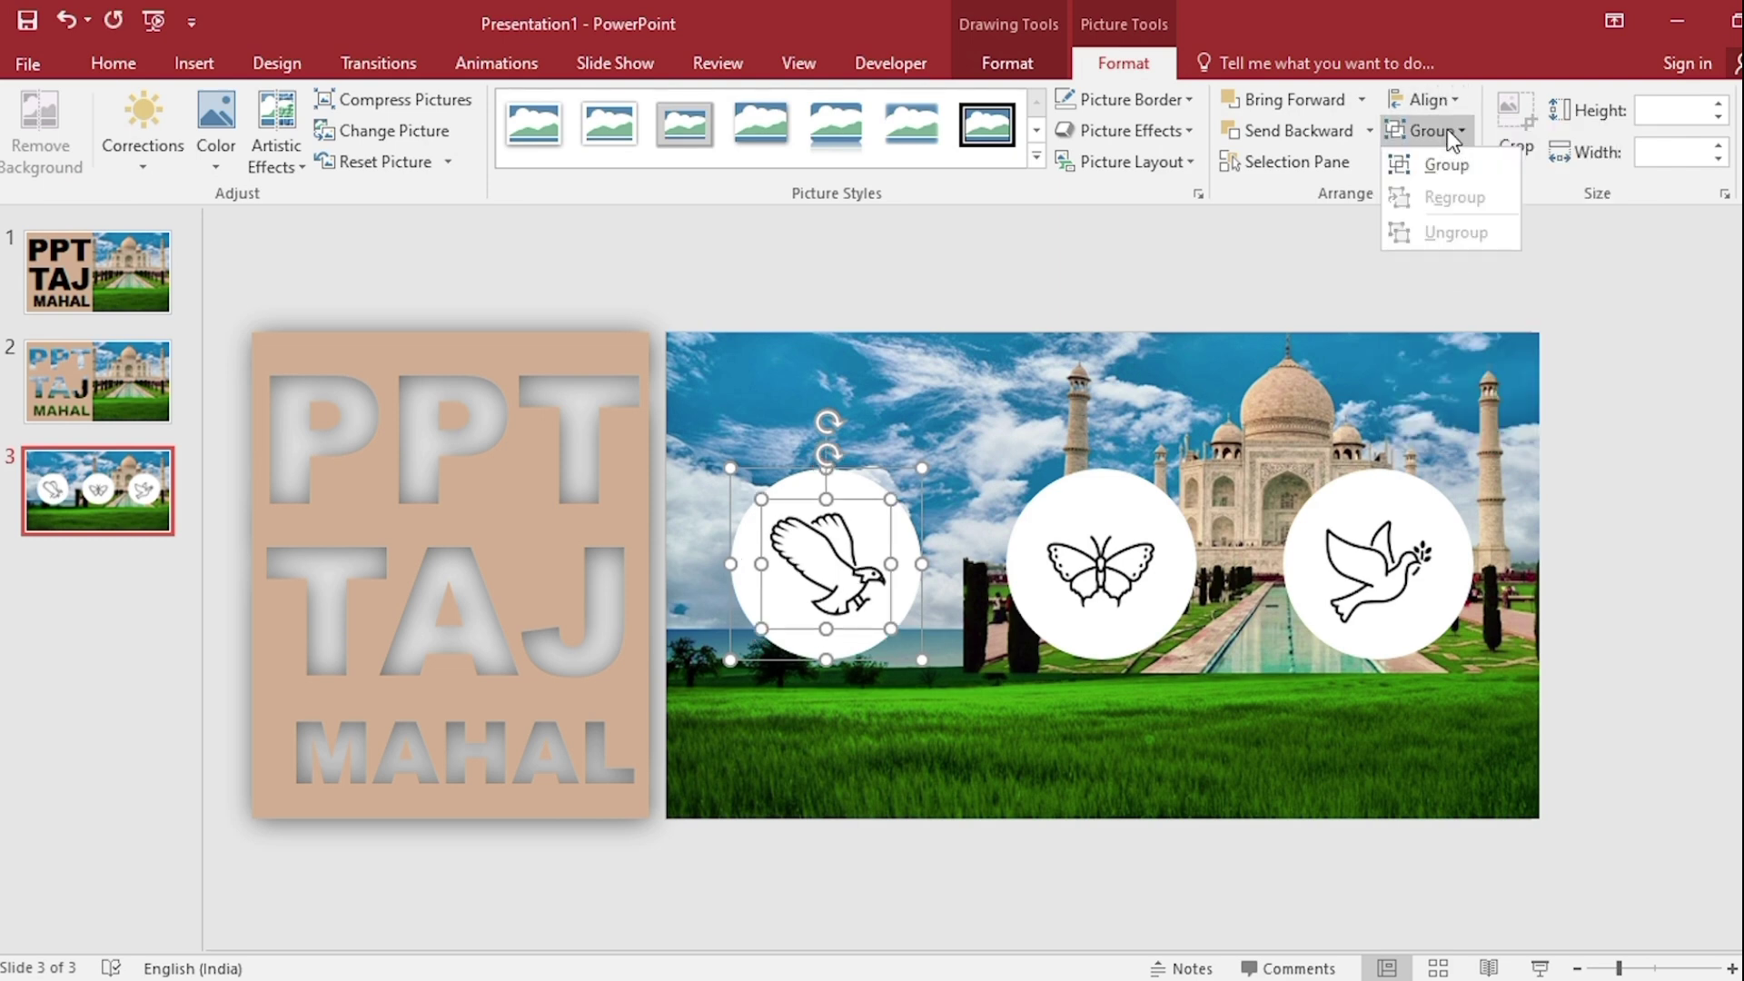
click(1448, 167)
Centre the butterfly icon on its white circle and group them.
click(1112, 508)
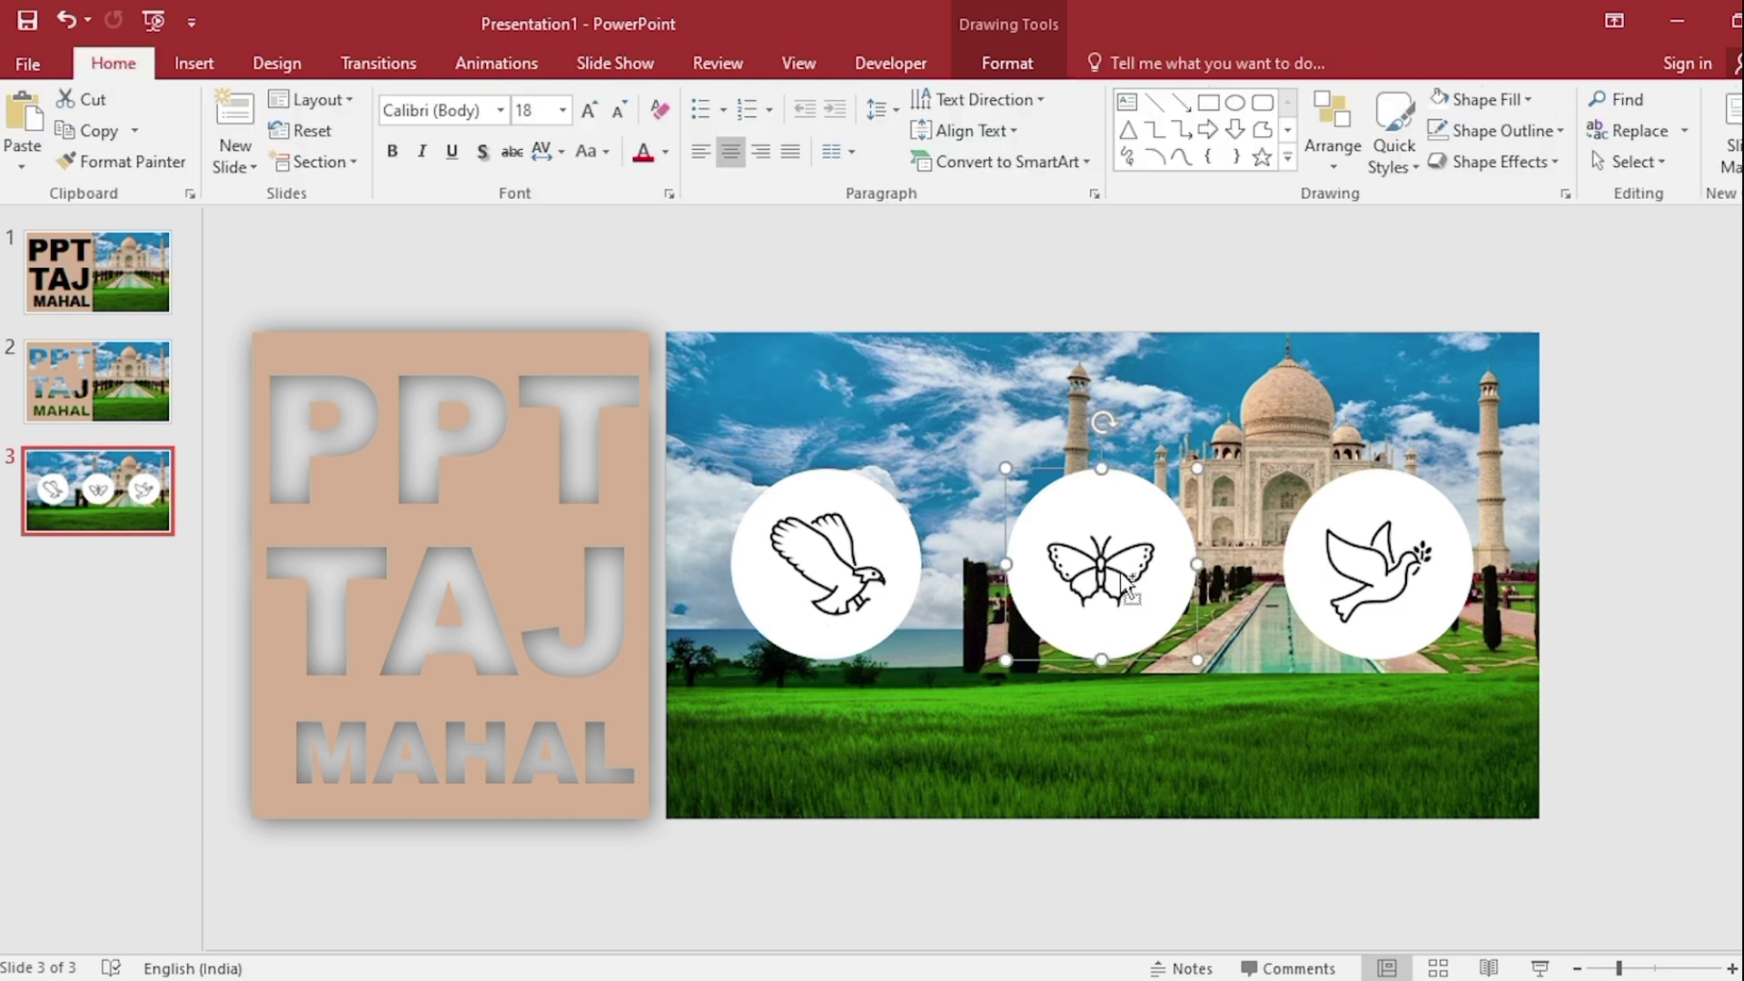
click(1123, 588)
click(1124, 63)
click(1426, 101)
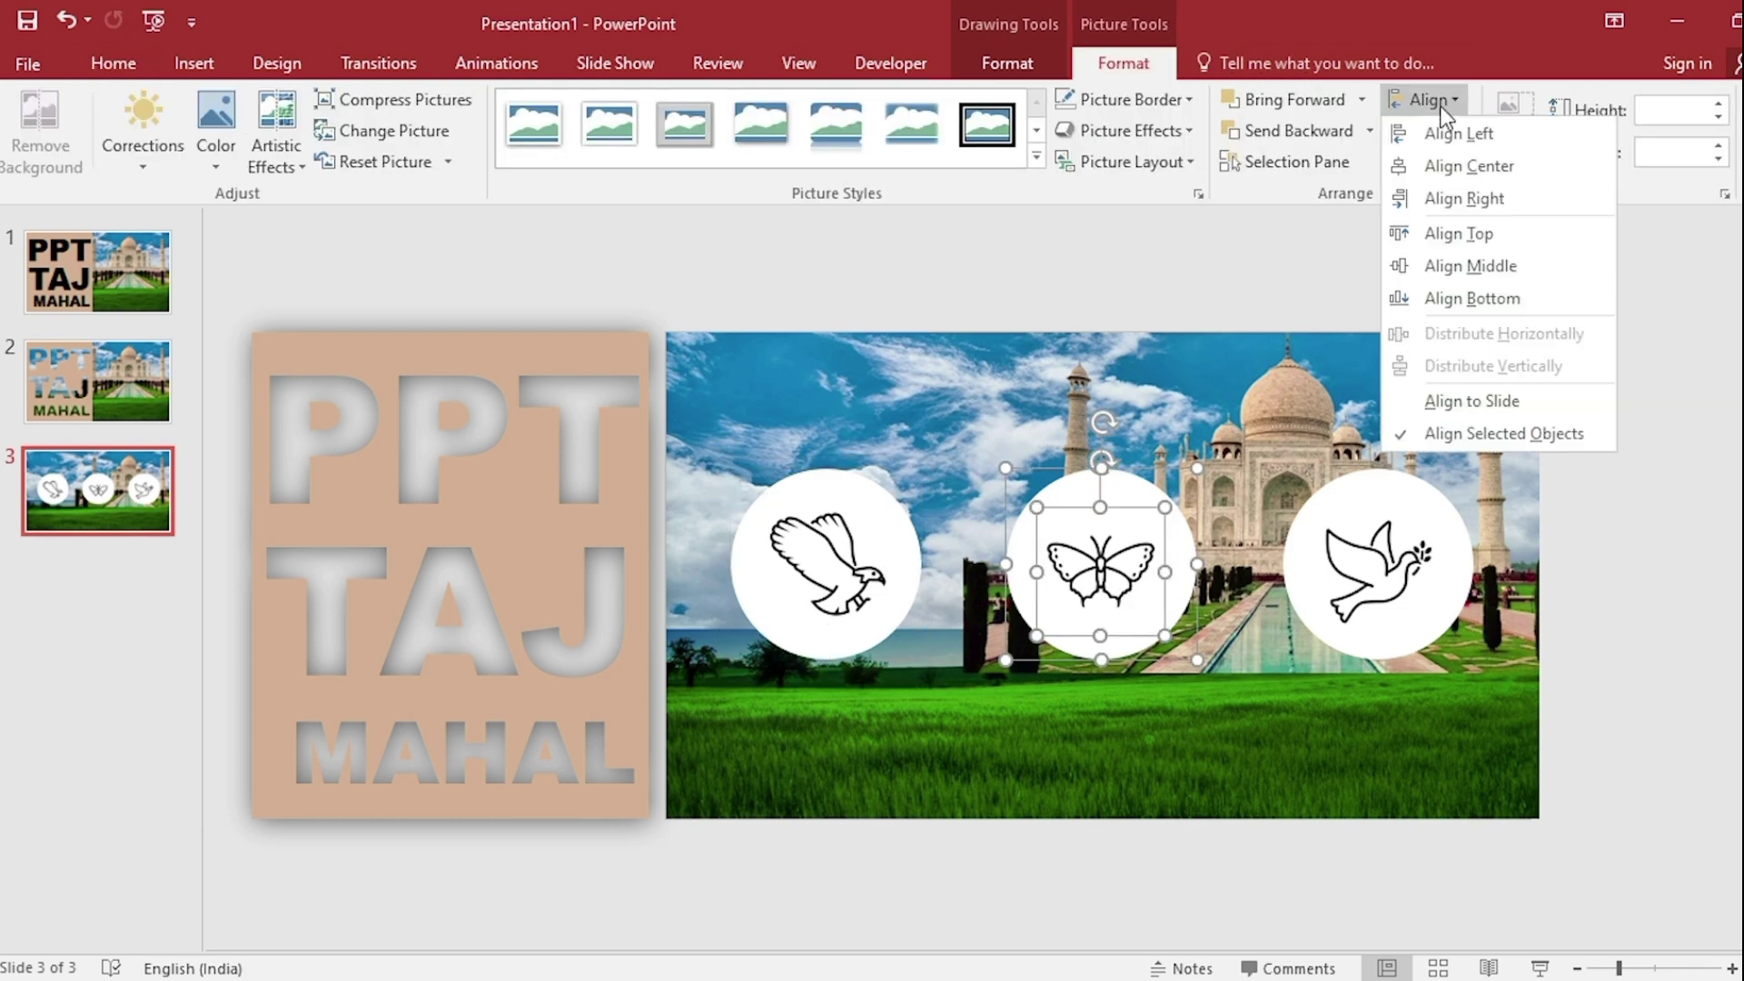
click(1454, 162)
click(1437, 96)
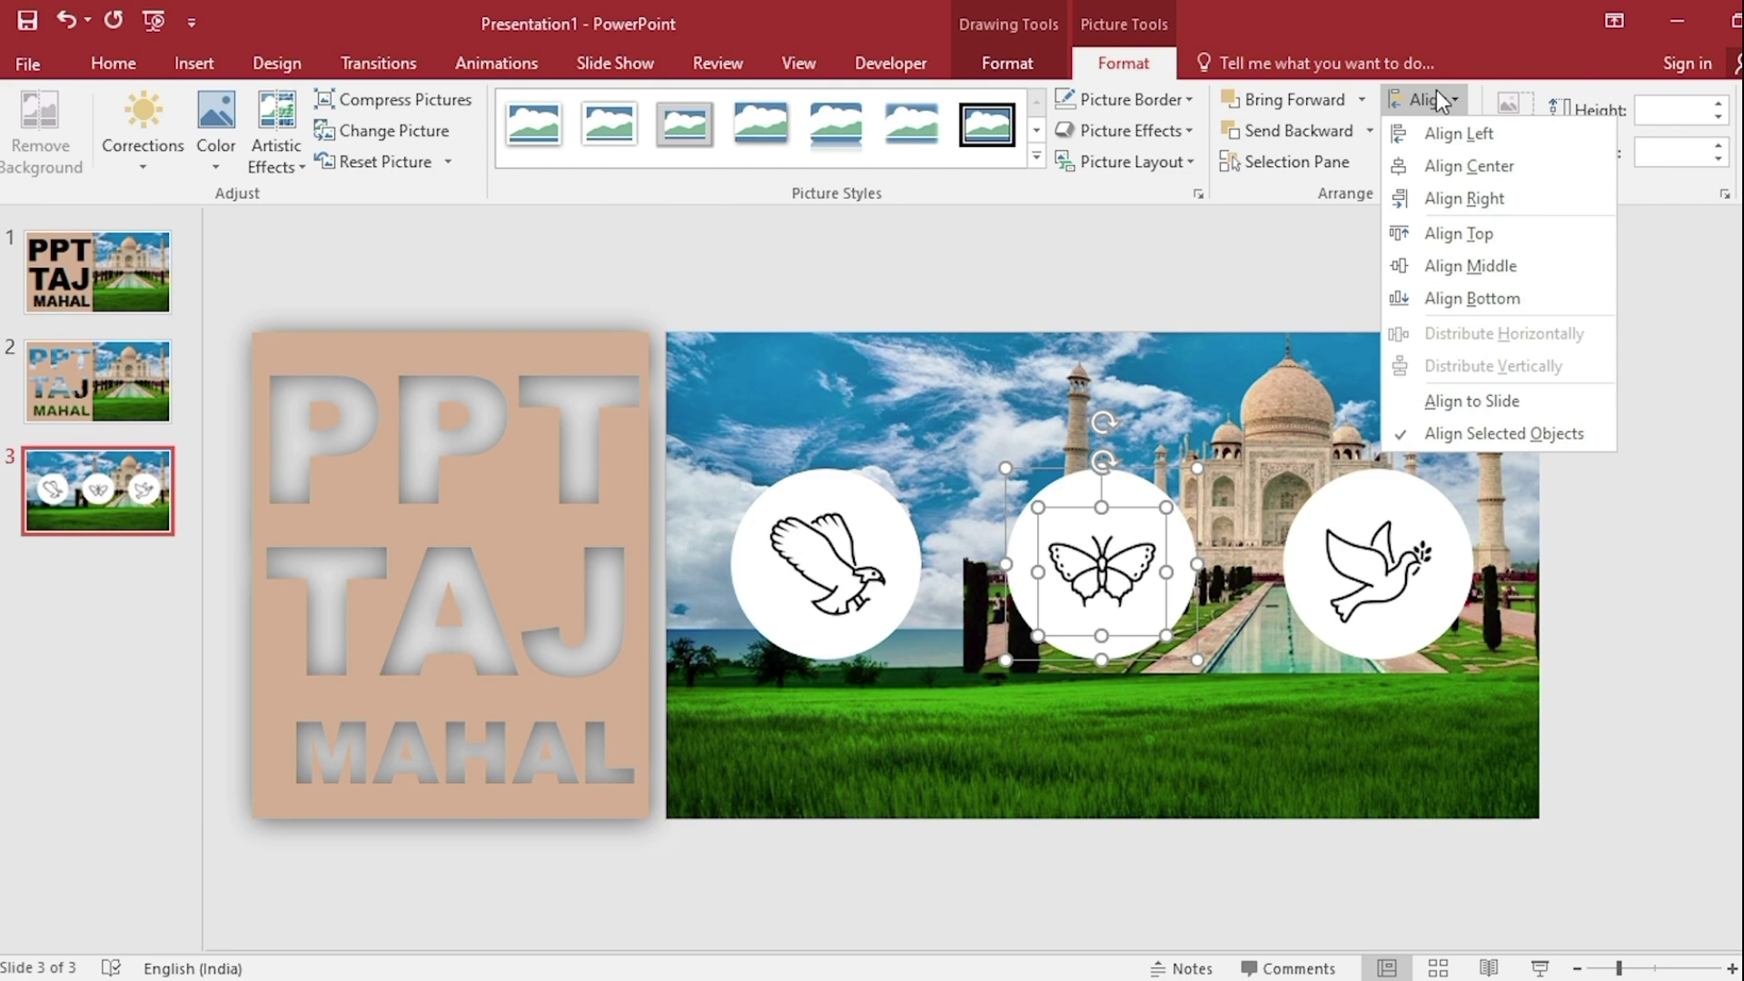
click(1480, 268)
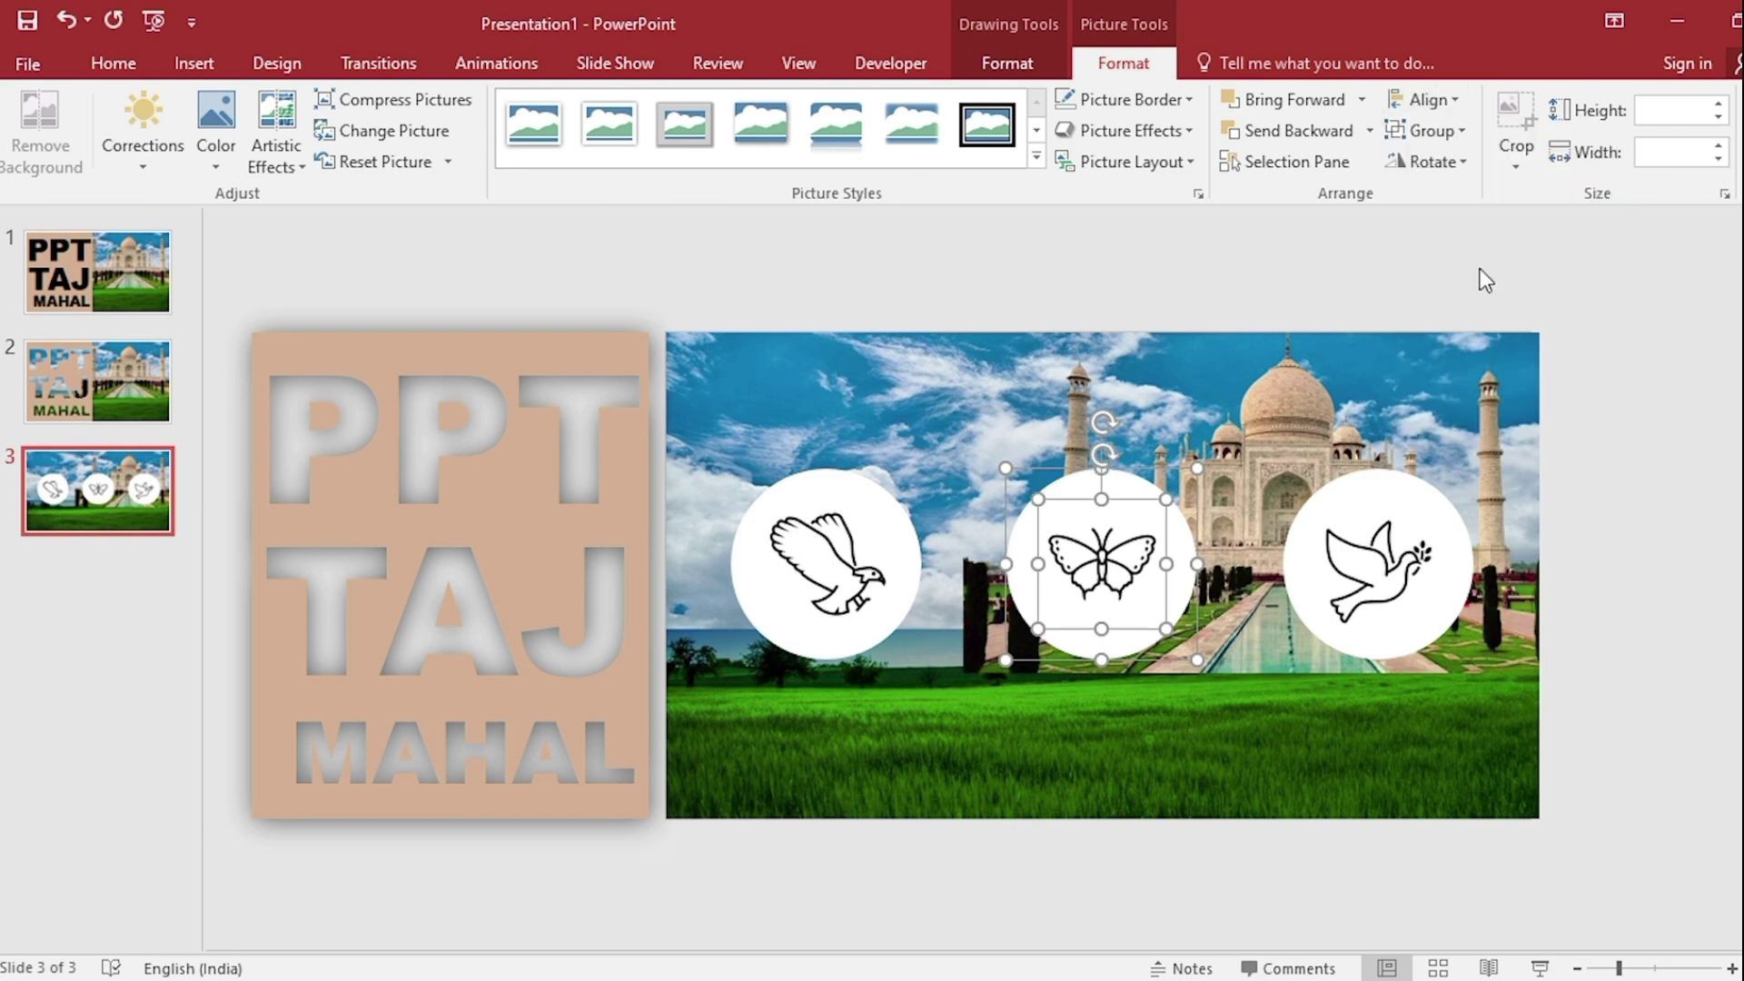
click(1442, 133)
click(1445, 163)
Centre the dove icon on its white circle and group them.
click(1383, 565)
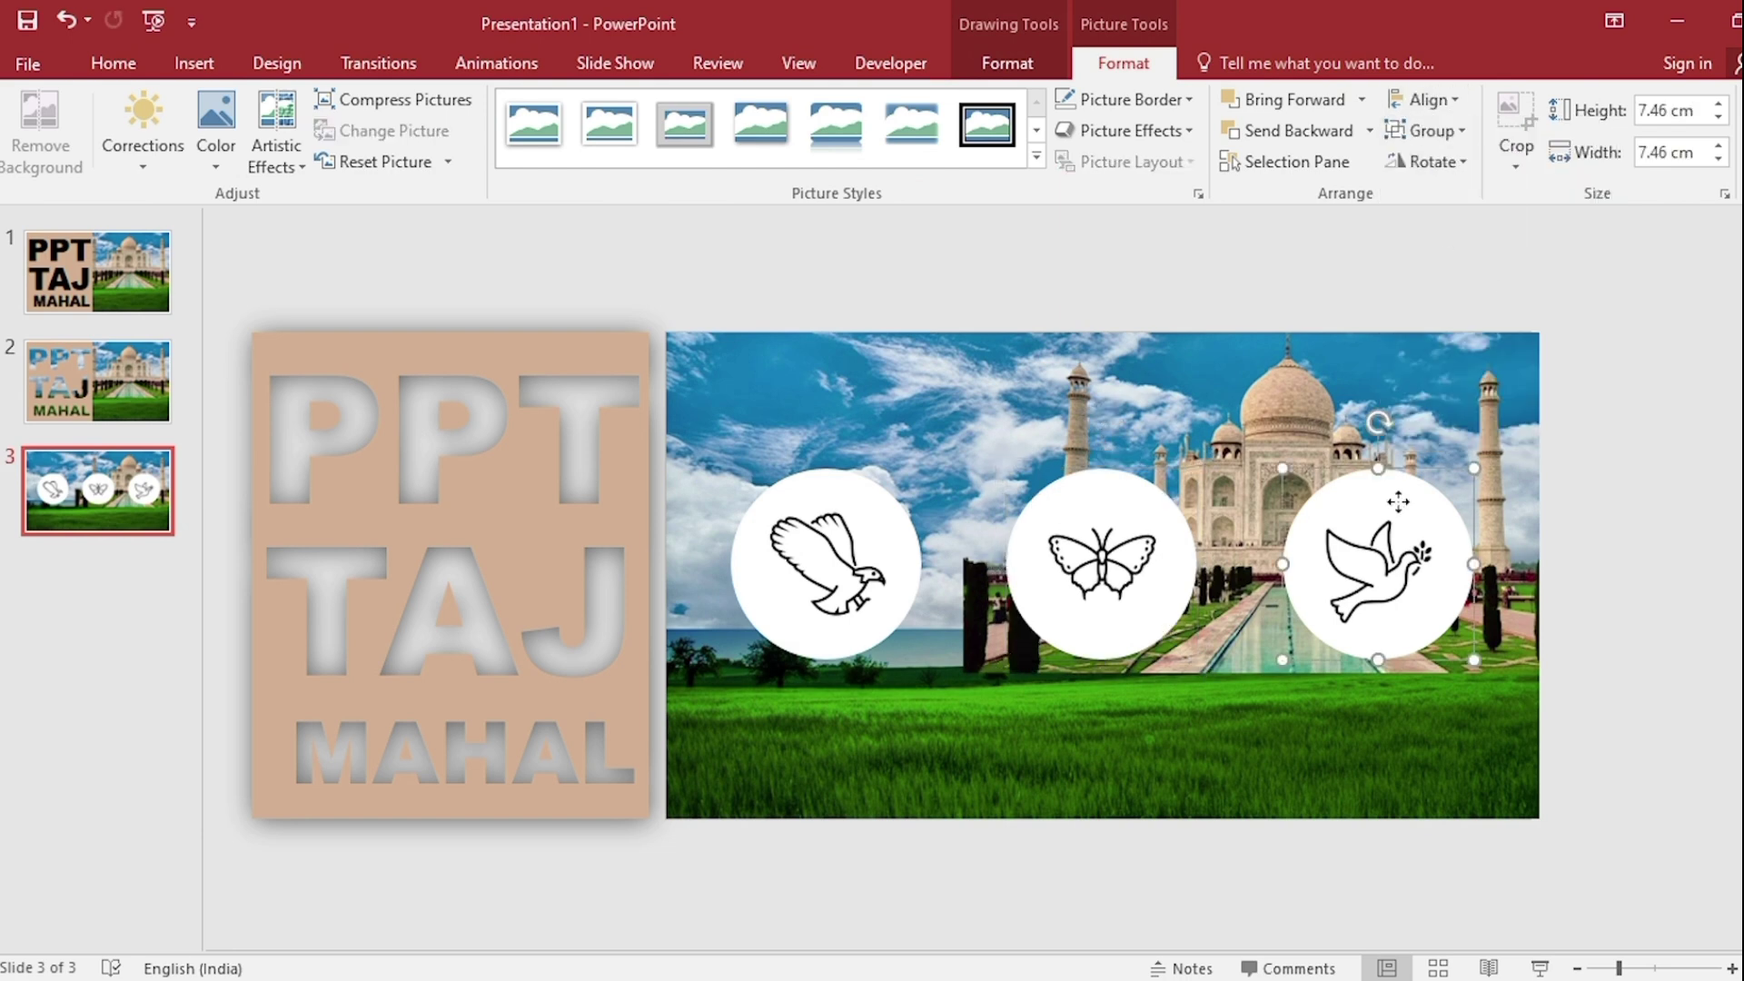
click(1383, 573)
click(1123, 63)
click(1425, 100)
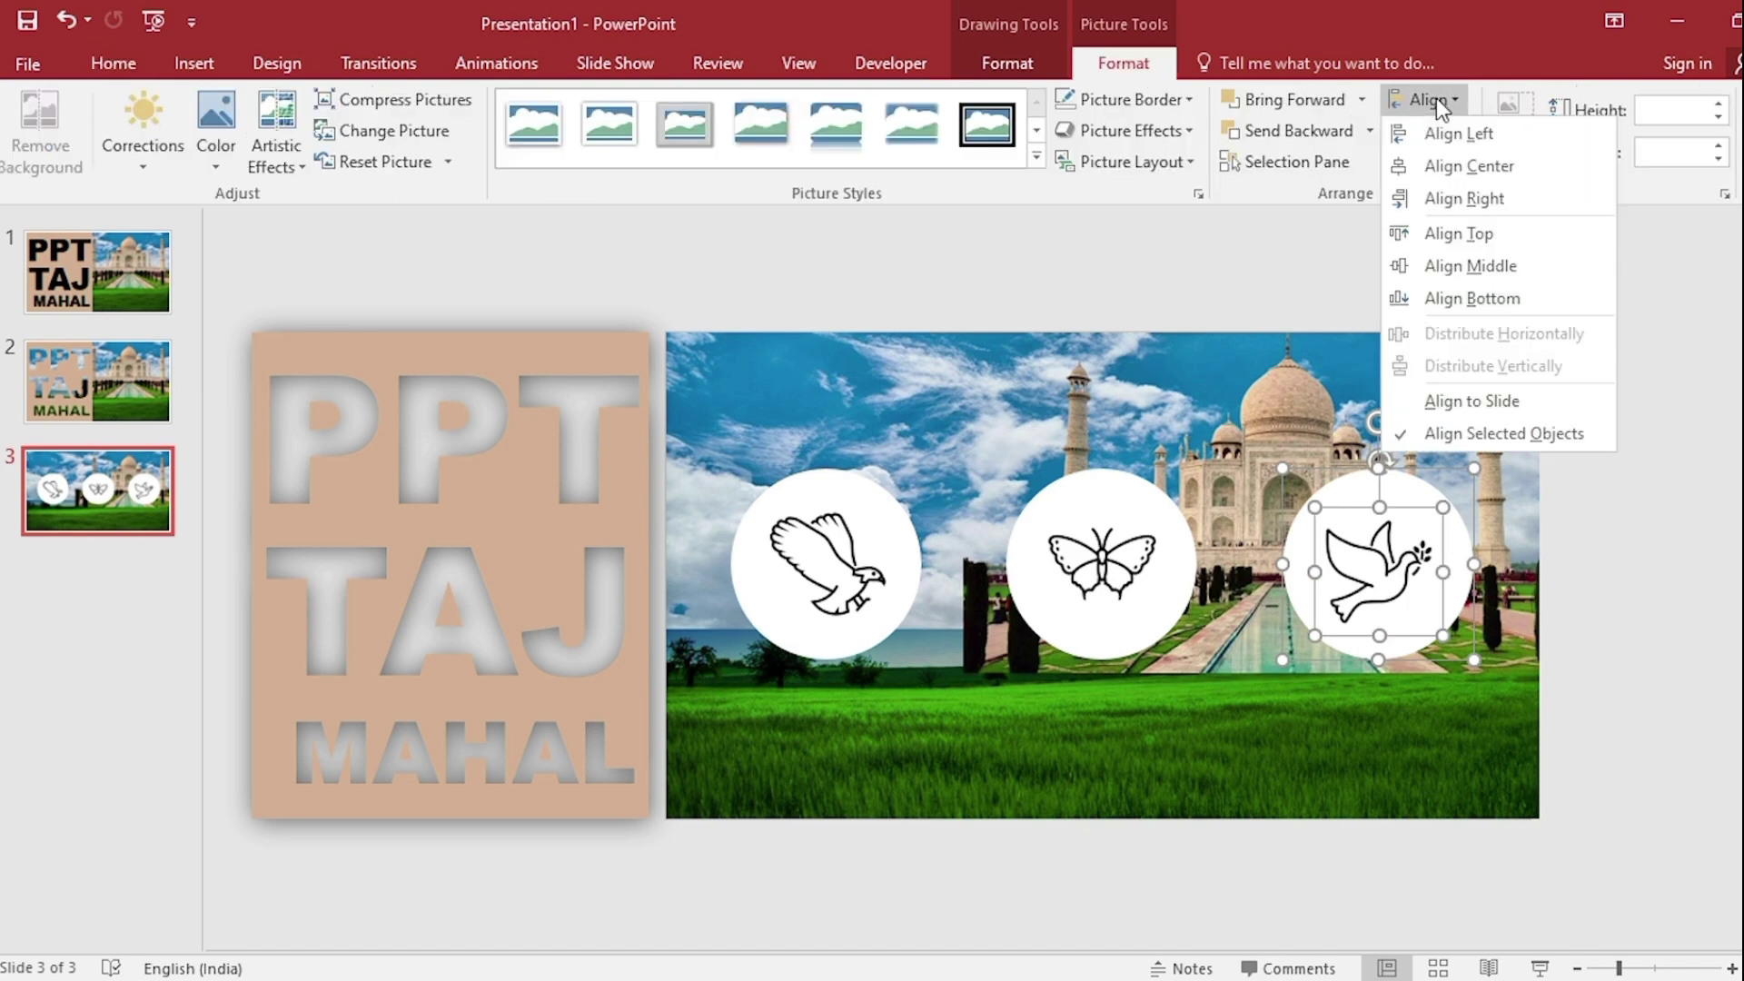
click(1455, 169)
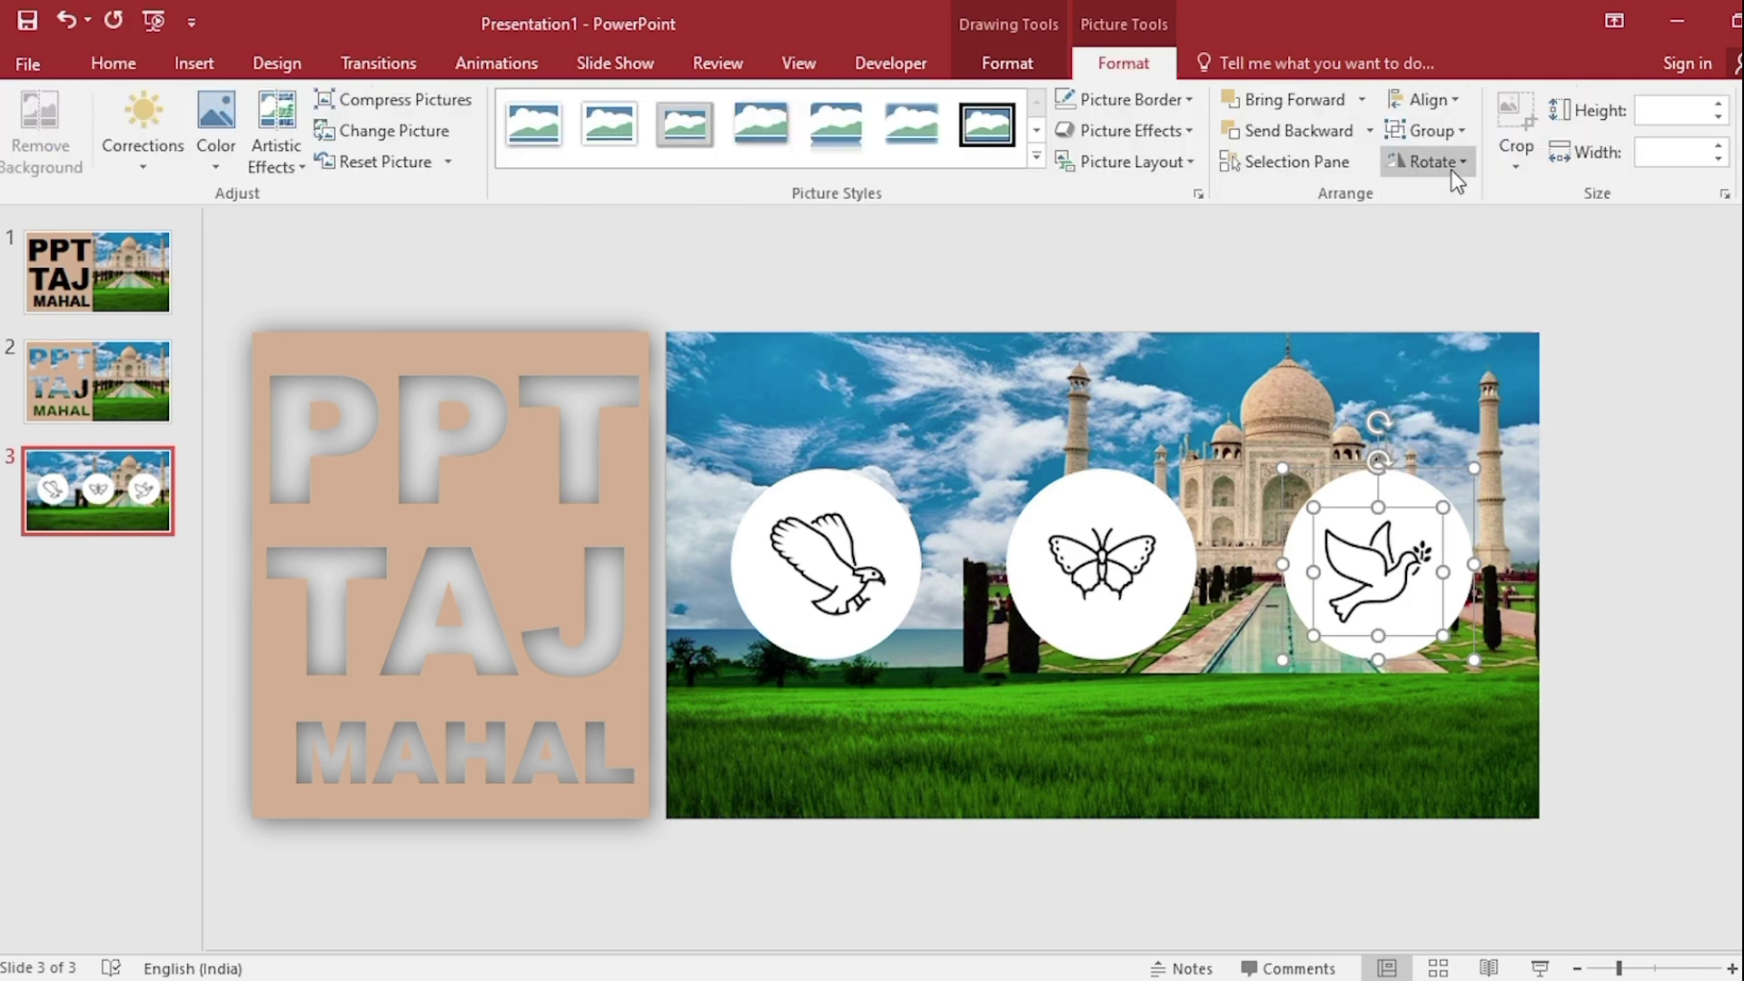
click(1437, 93)
click(1474, 269)
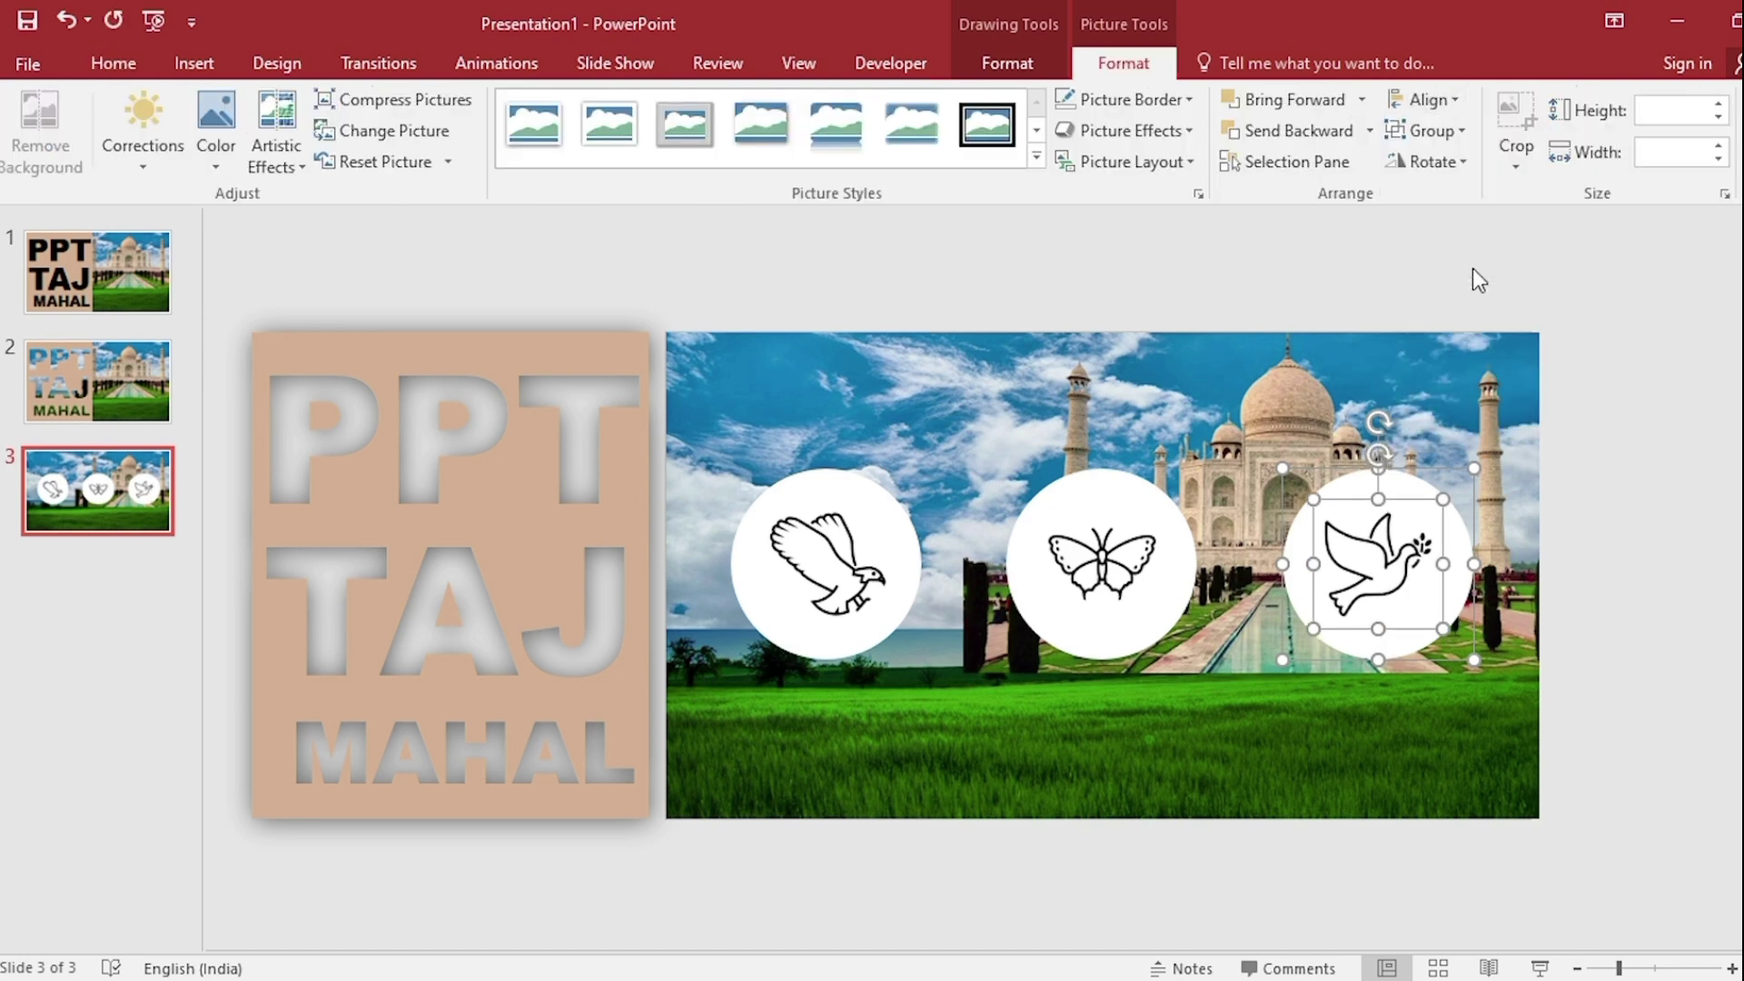
click(1455, 132)
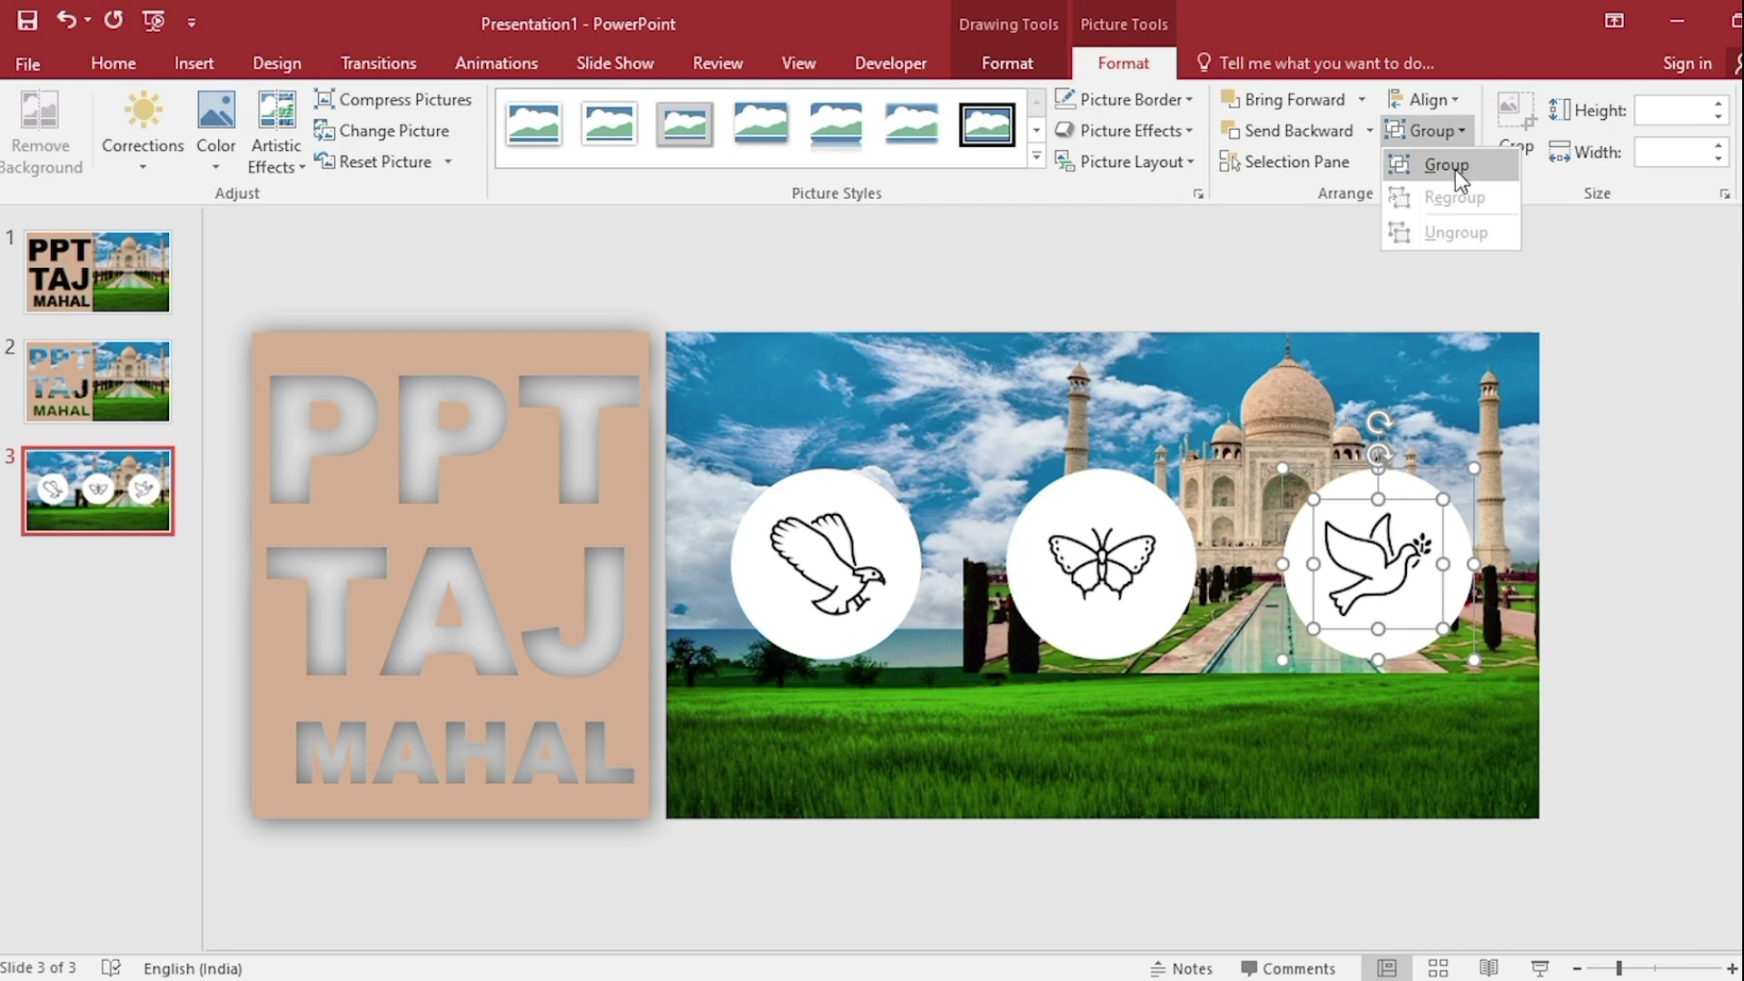
click(1457, 171)
shift+click(1104, 521)
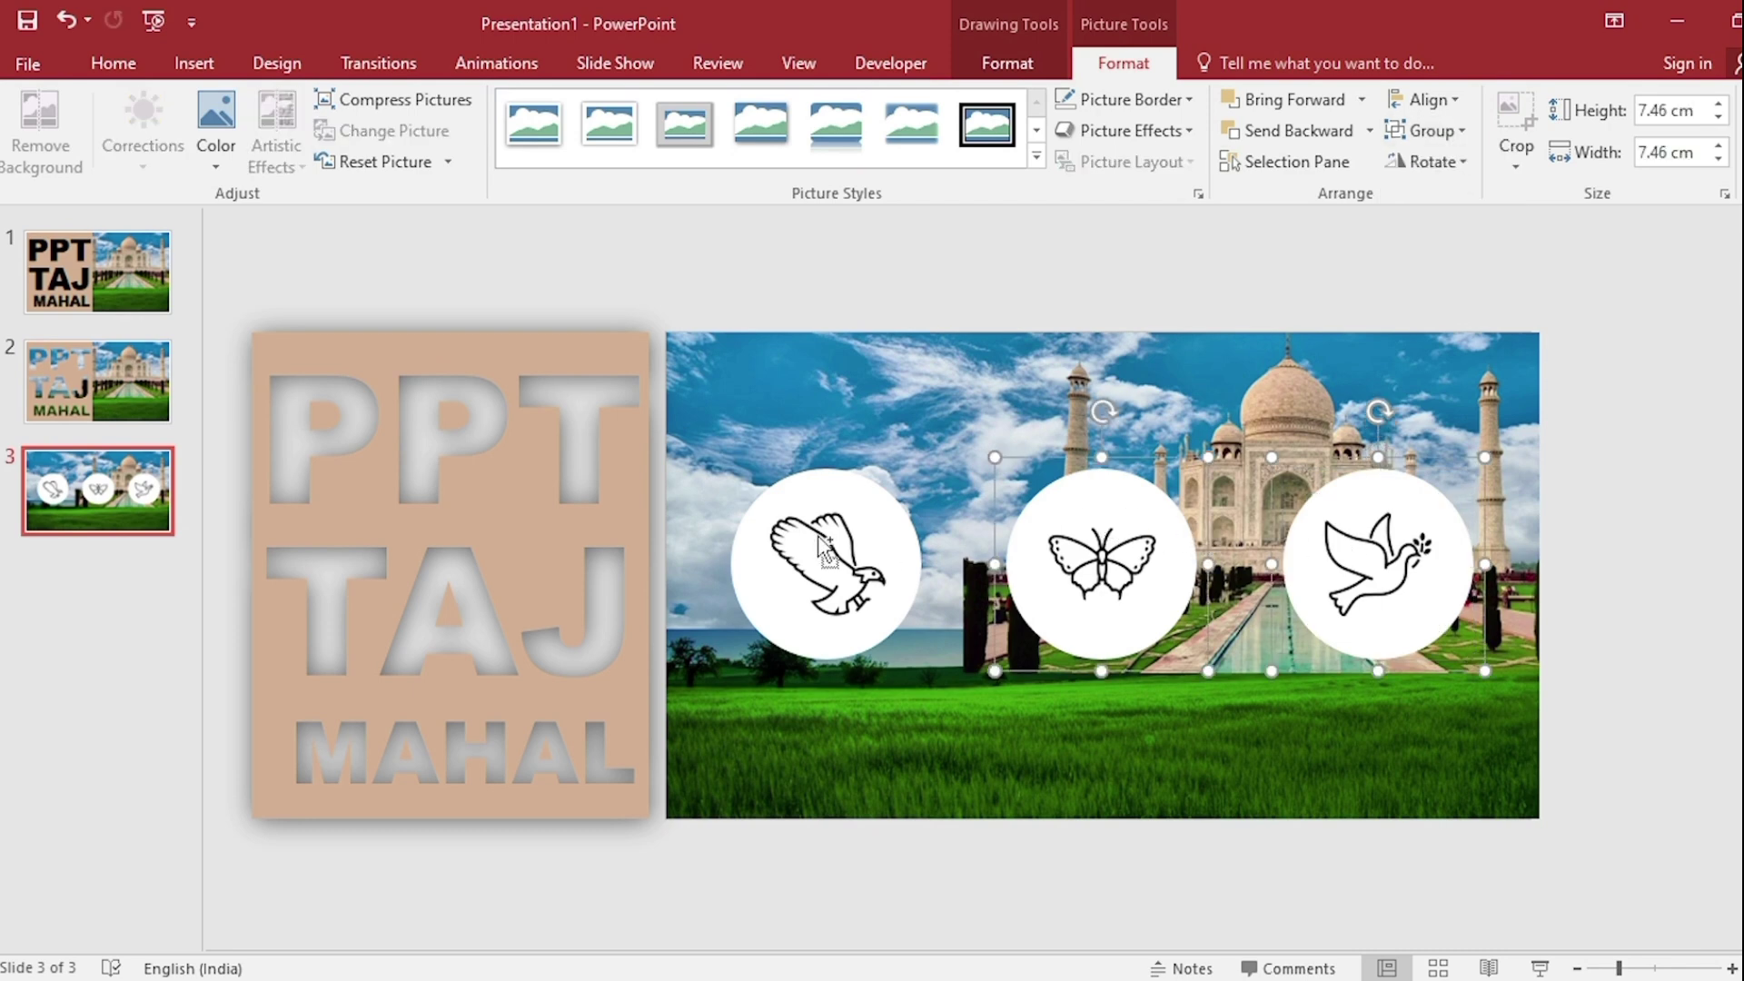
Copy the eagle, butterfly and dove icons and paste them onto slide 2.
shift+click(824, 545)
key(ctrl+c)
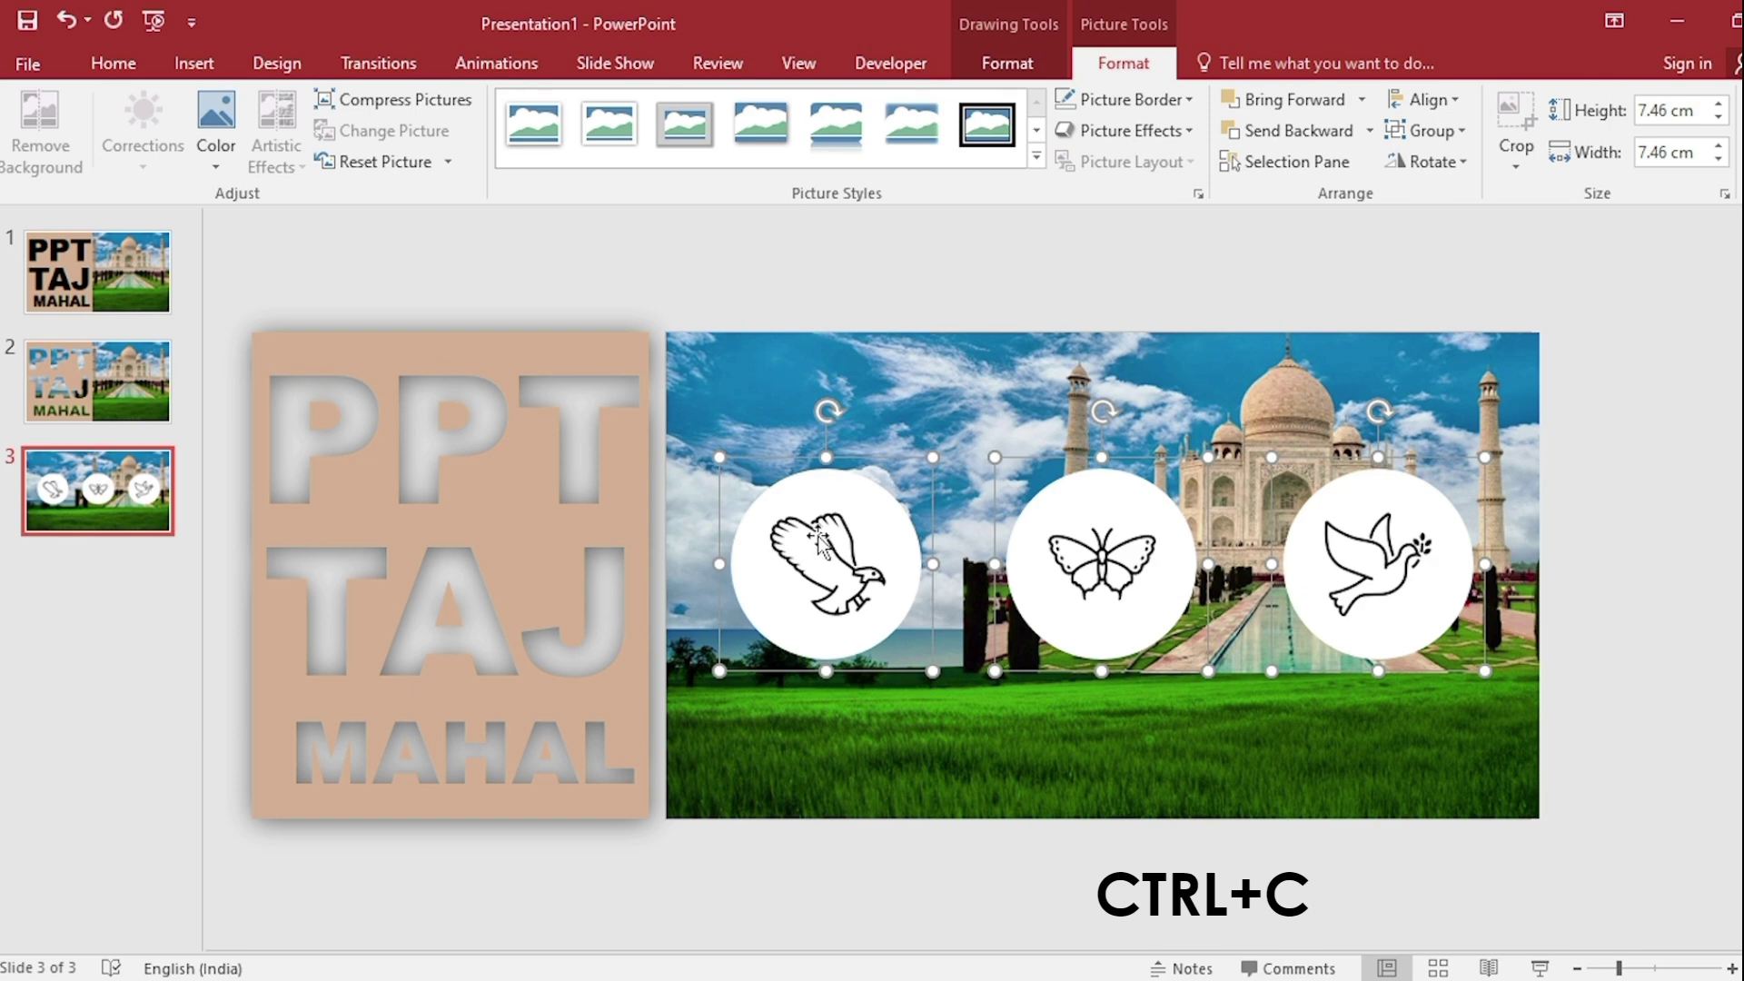
click(143, 399)
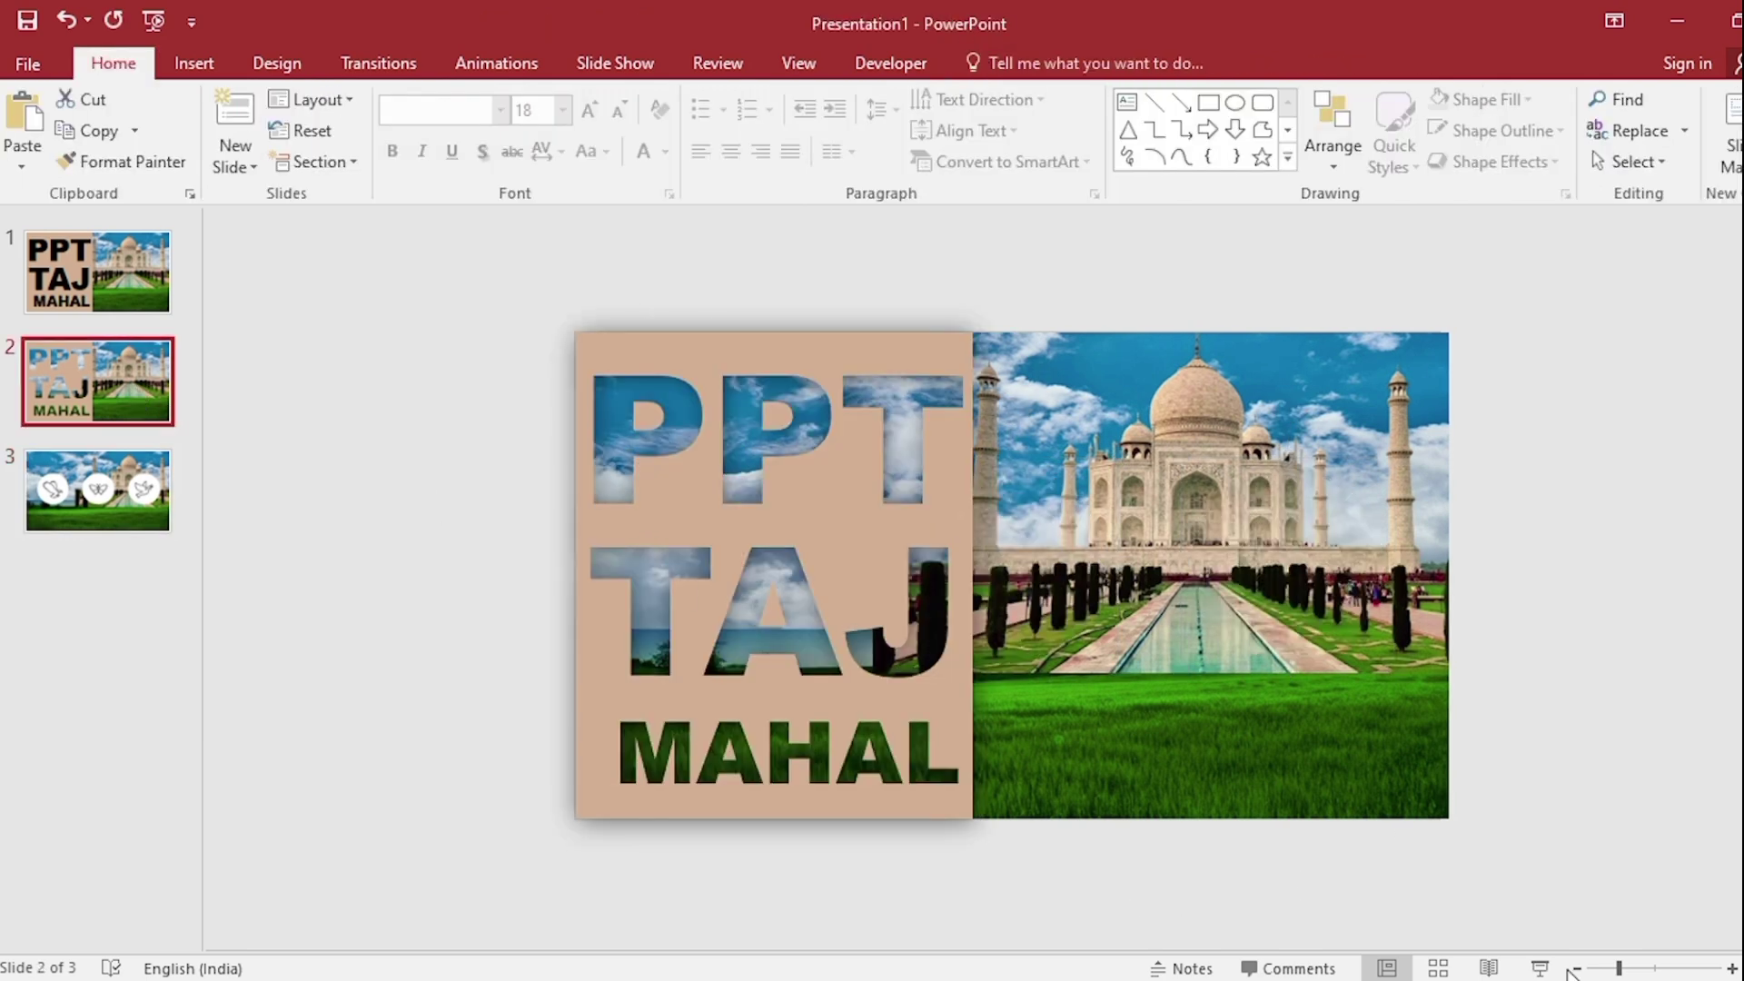
click(1576, 968)
click(1575, 968)
key(ctrl+v)
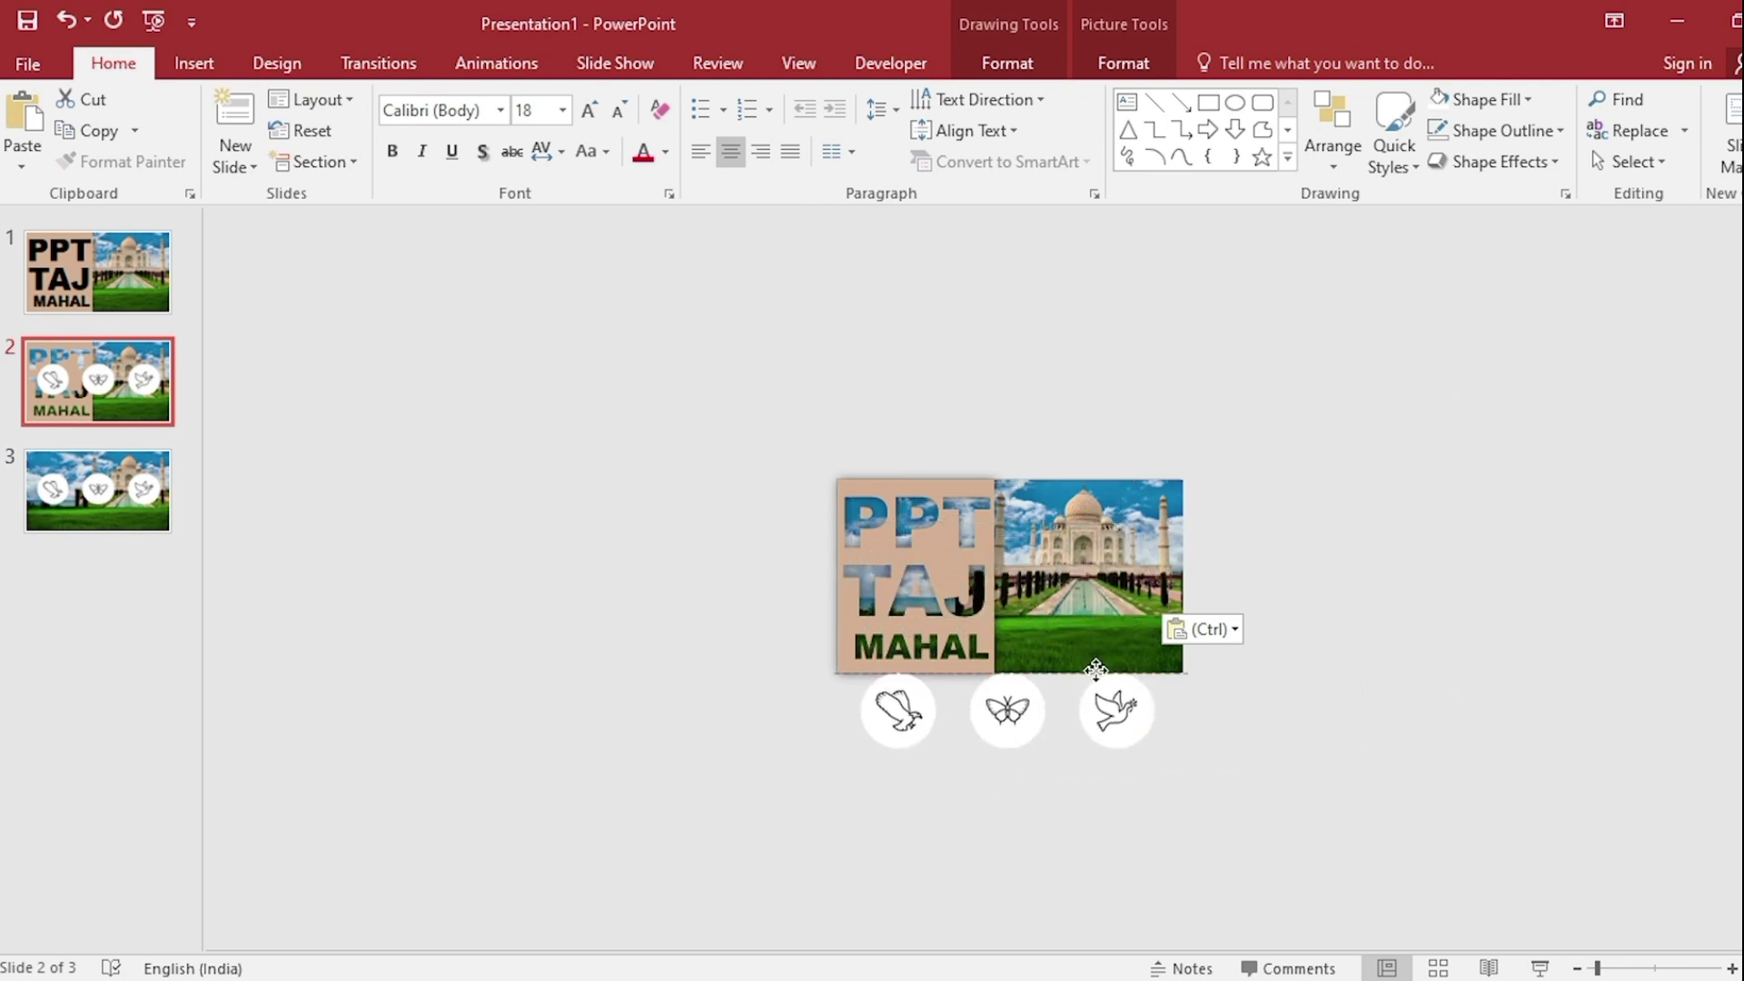
Stagger the pasted icons diagonally below the photo, then go back to slide 3.
mouse_move(1098, 573)
mouse_down()
mouse_move(1098, 716)
mouse_move(1033, 819)
mouse_up()
ctrl+click(916, 740)
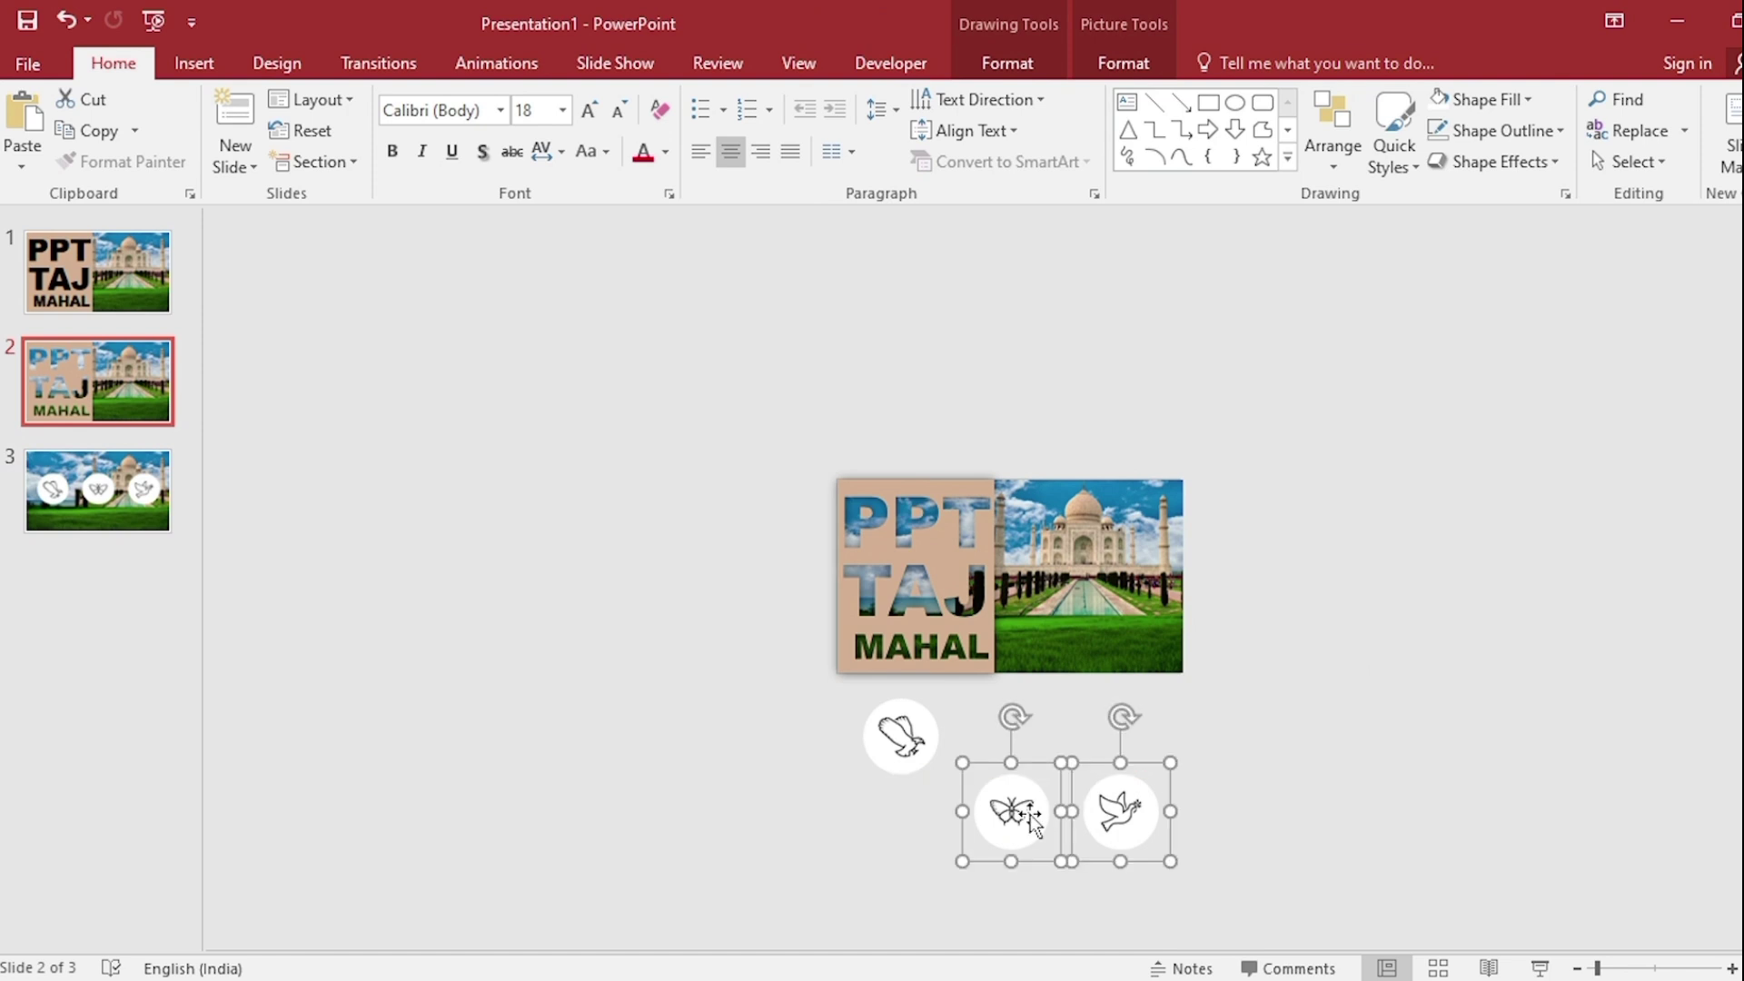
click(1111, 807)
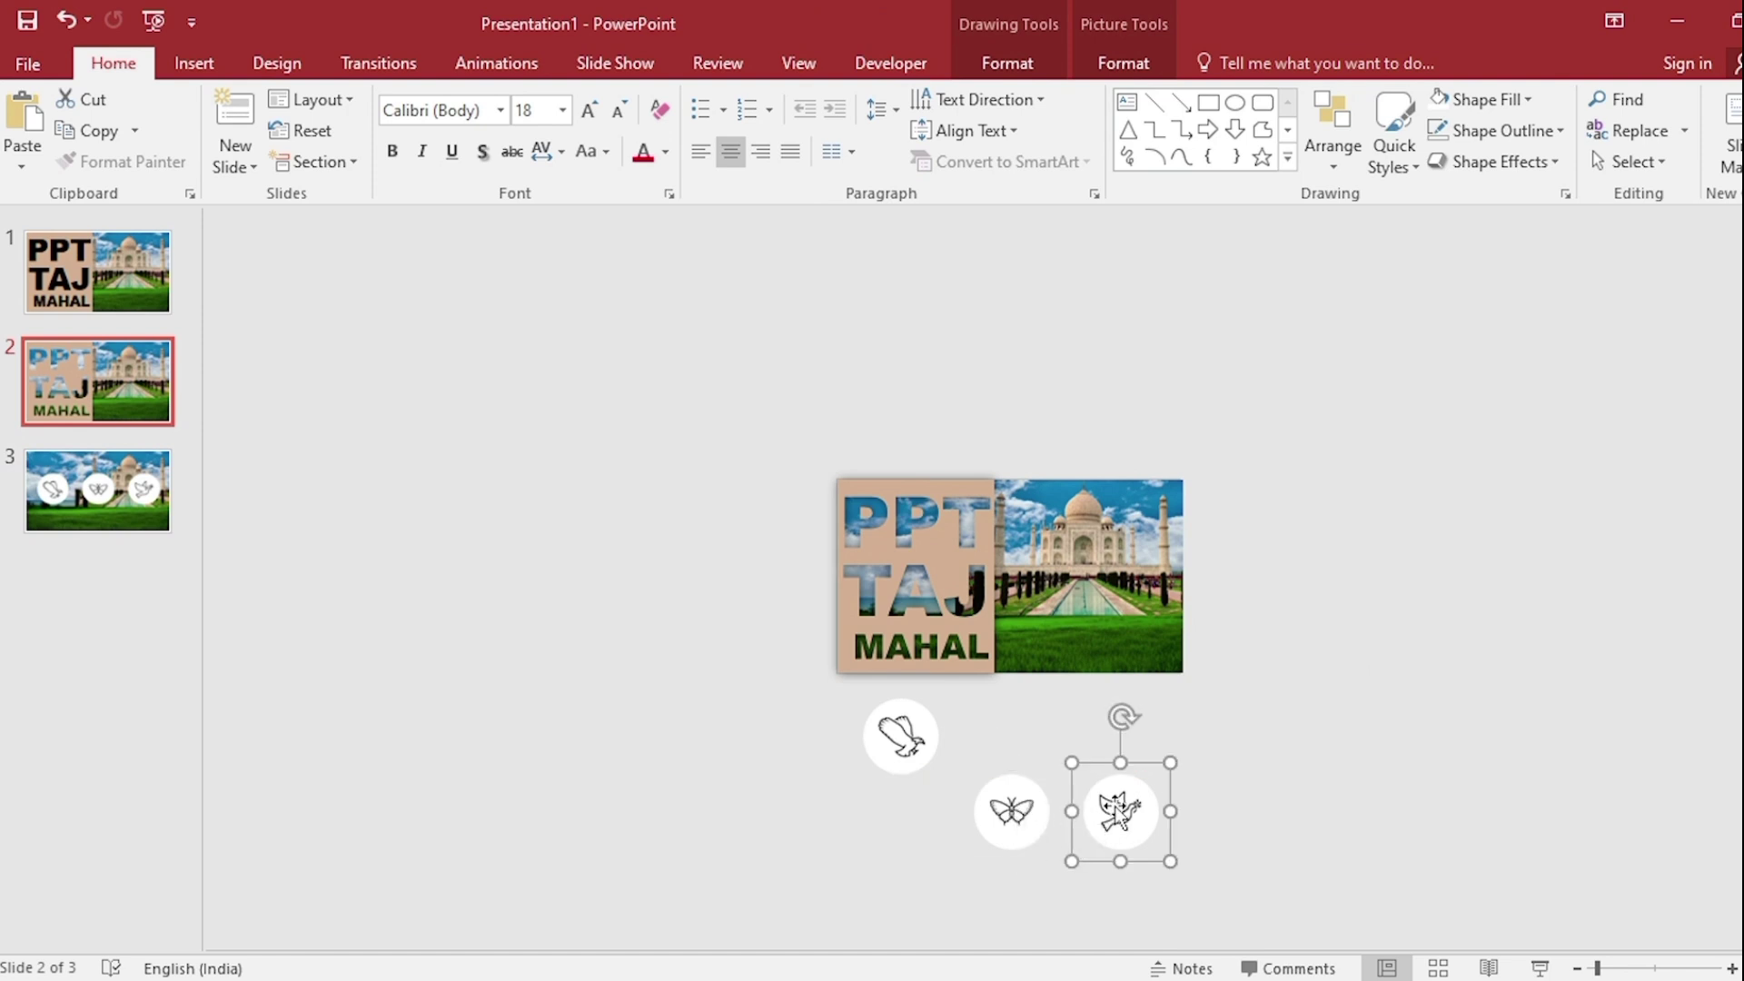
drag(1118, 807, 1121, 898)
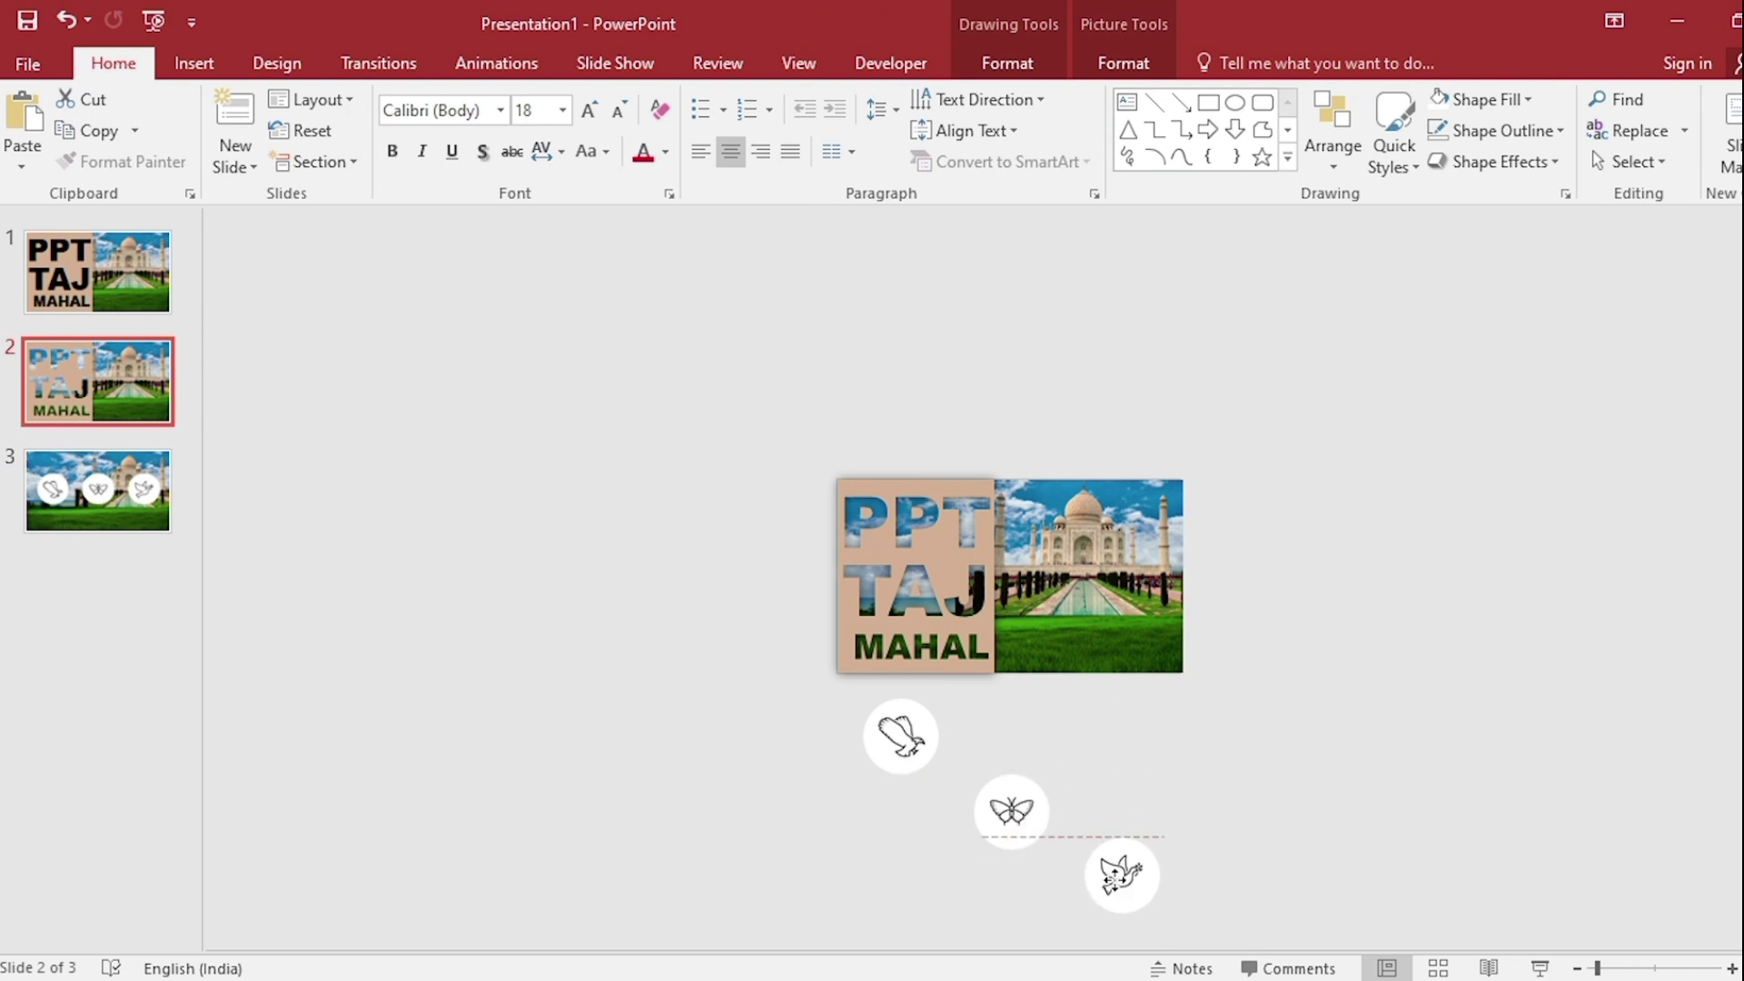
click(130, 510)
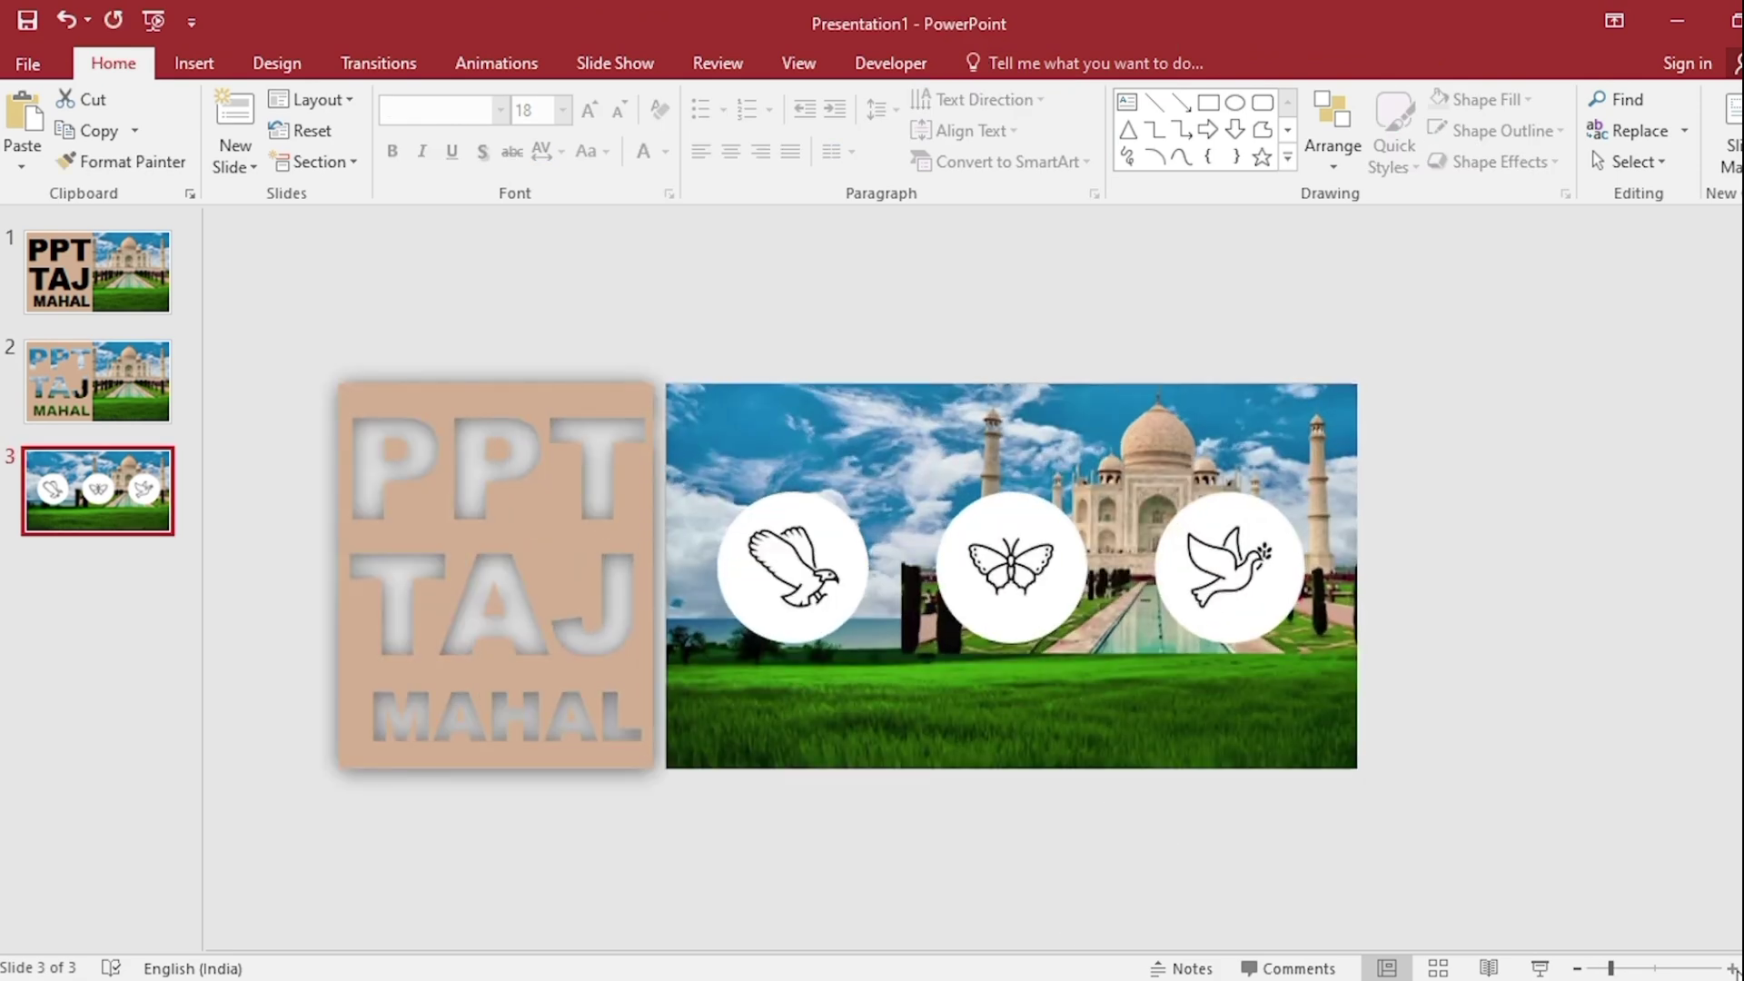
Re-crop the slide 3 Taj Mahal photo, scaling it down inside its crop frame.
click(1289, 457)
click(1040, 72)
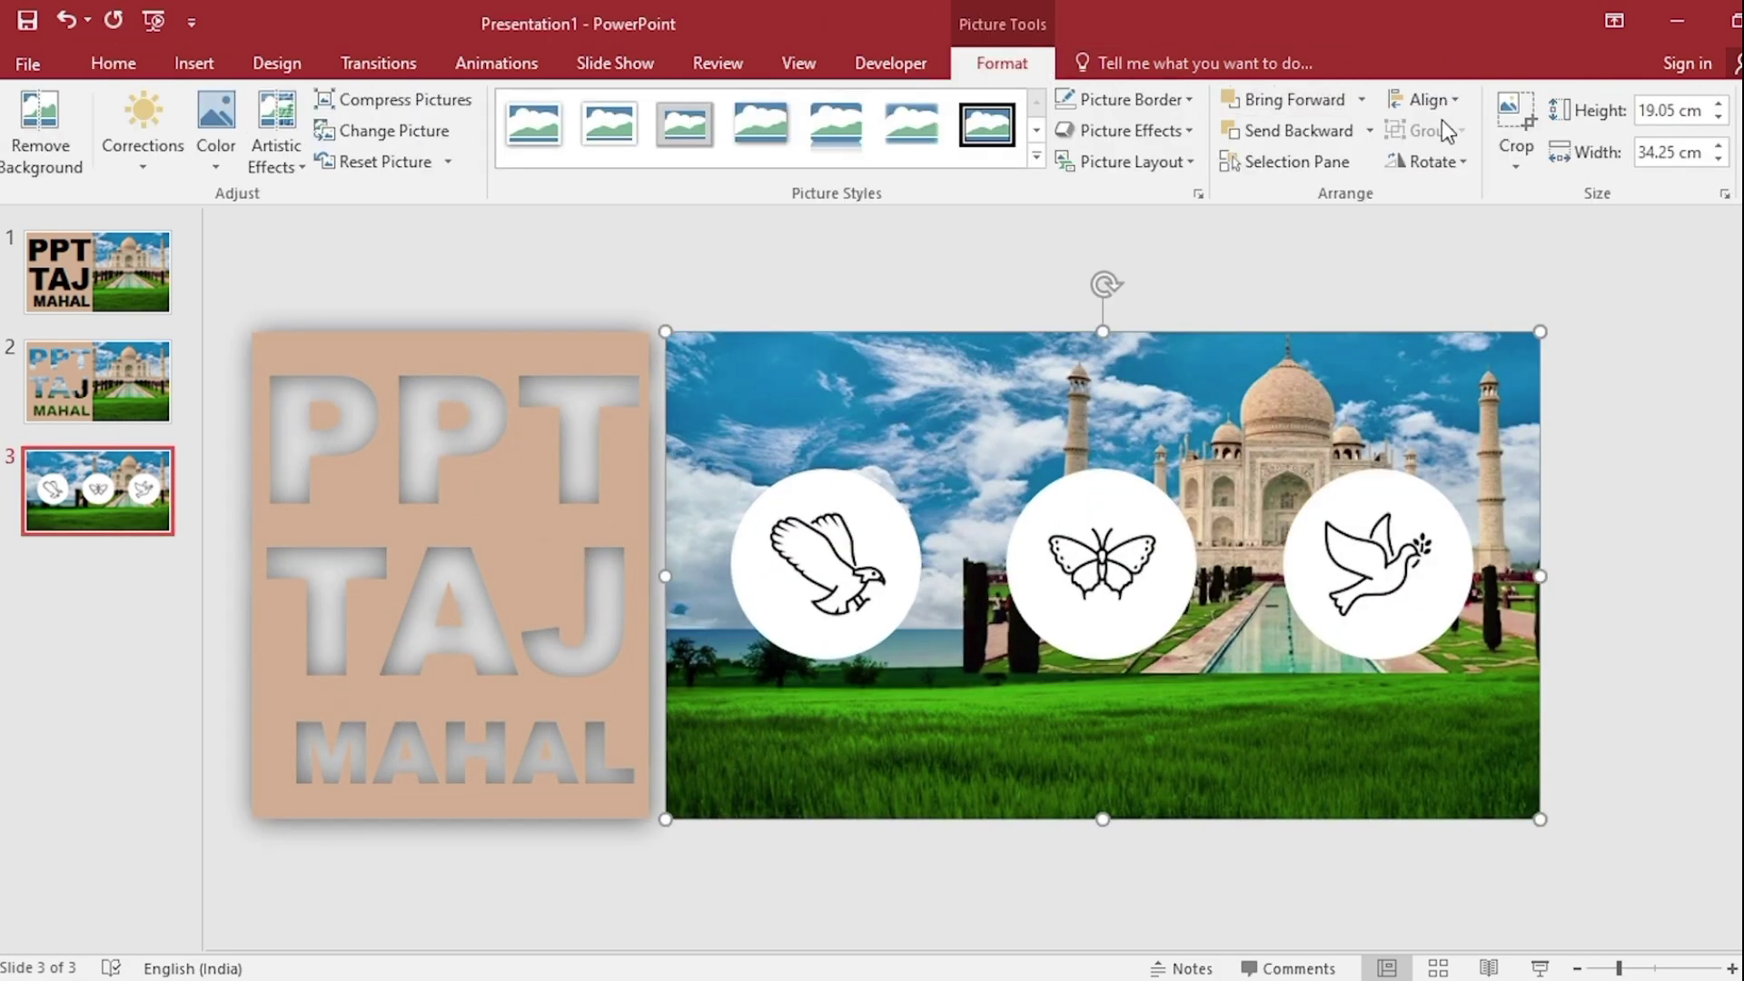
click(1519, 165)
click(1560, 193)
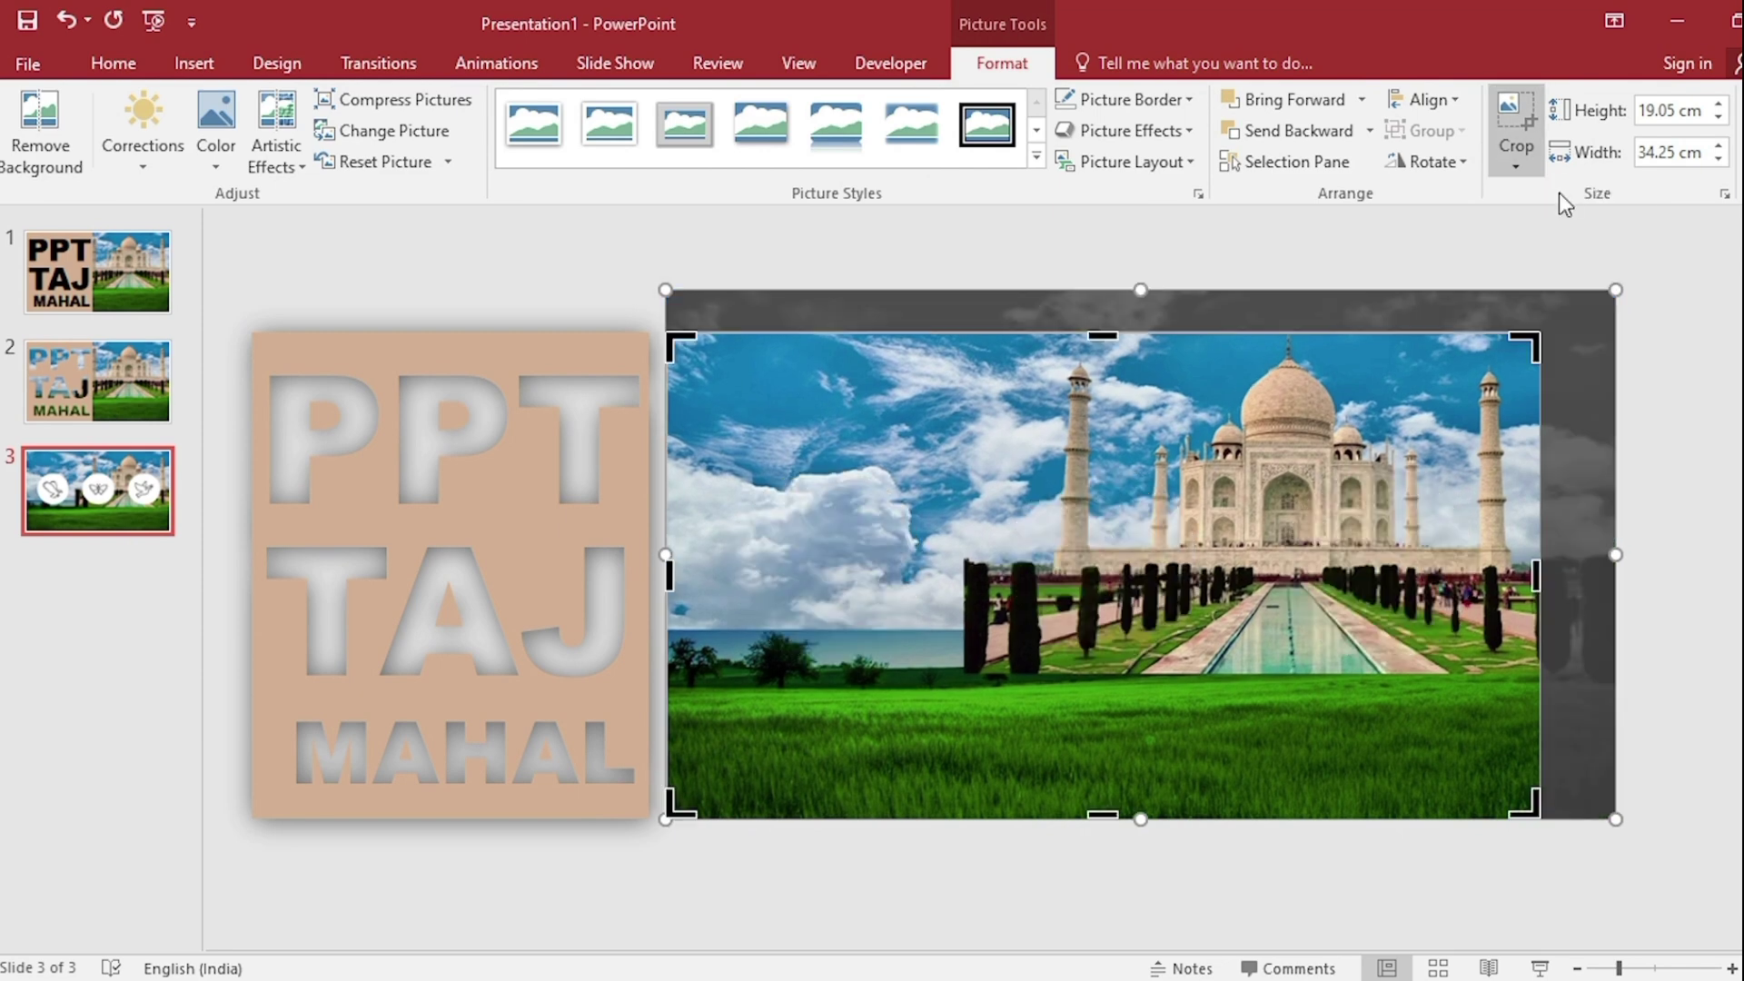
mouse_move(1616, 290)
mouse_down()
mouse_move(1527, 323)
mouse_move(1541, 330)
mouse_up()
click(1638, 434)
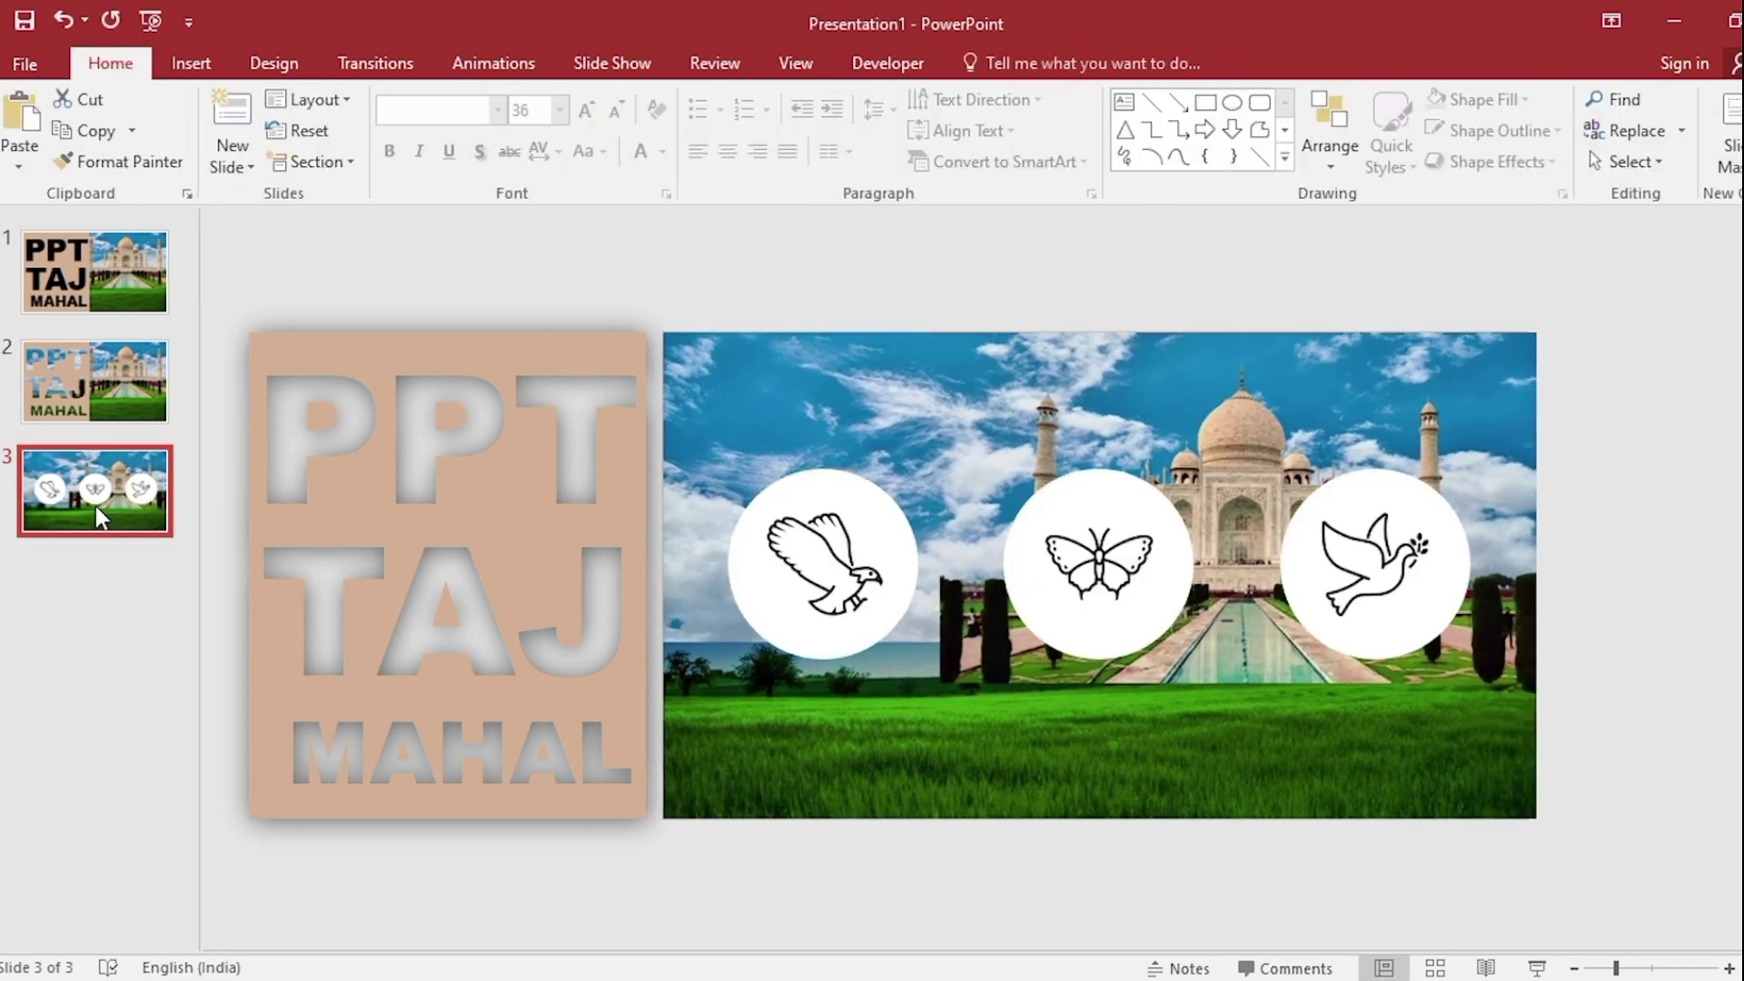
Duplicate slide 3, then delete the PPT TAJ MAHAL panel and the eagle, butterfly and dove icons.
right_click(95, 505)
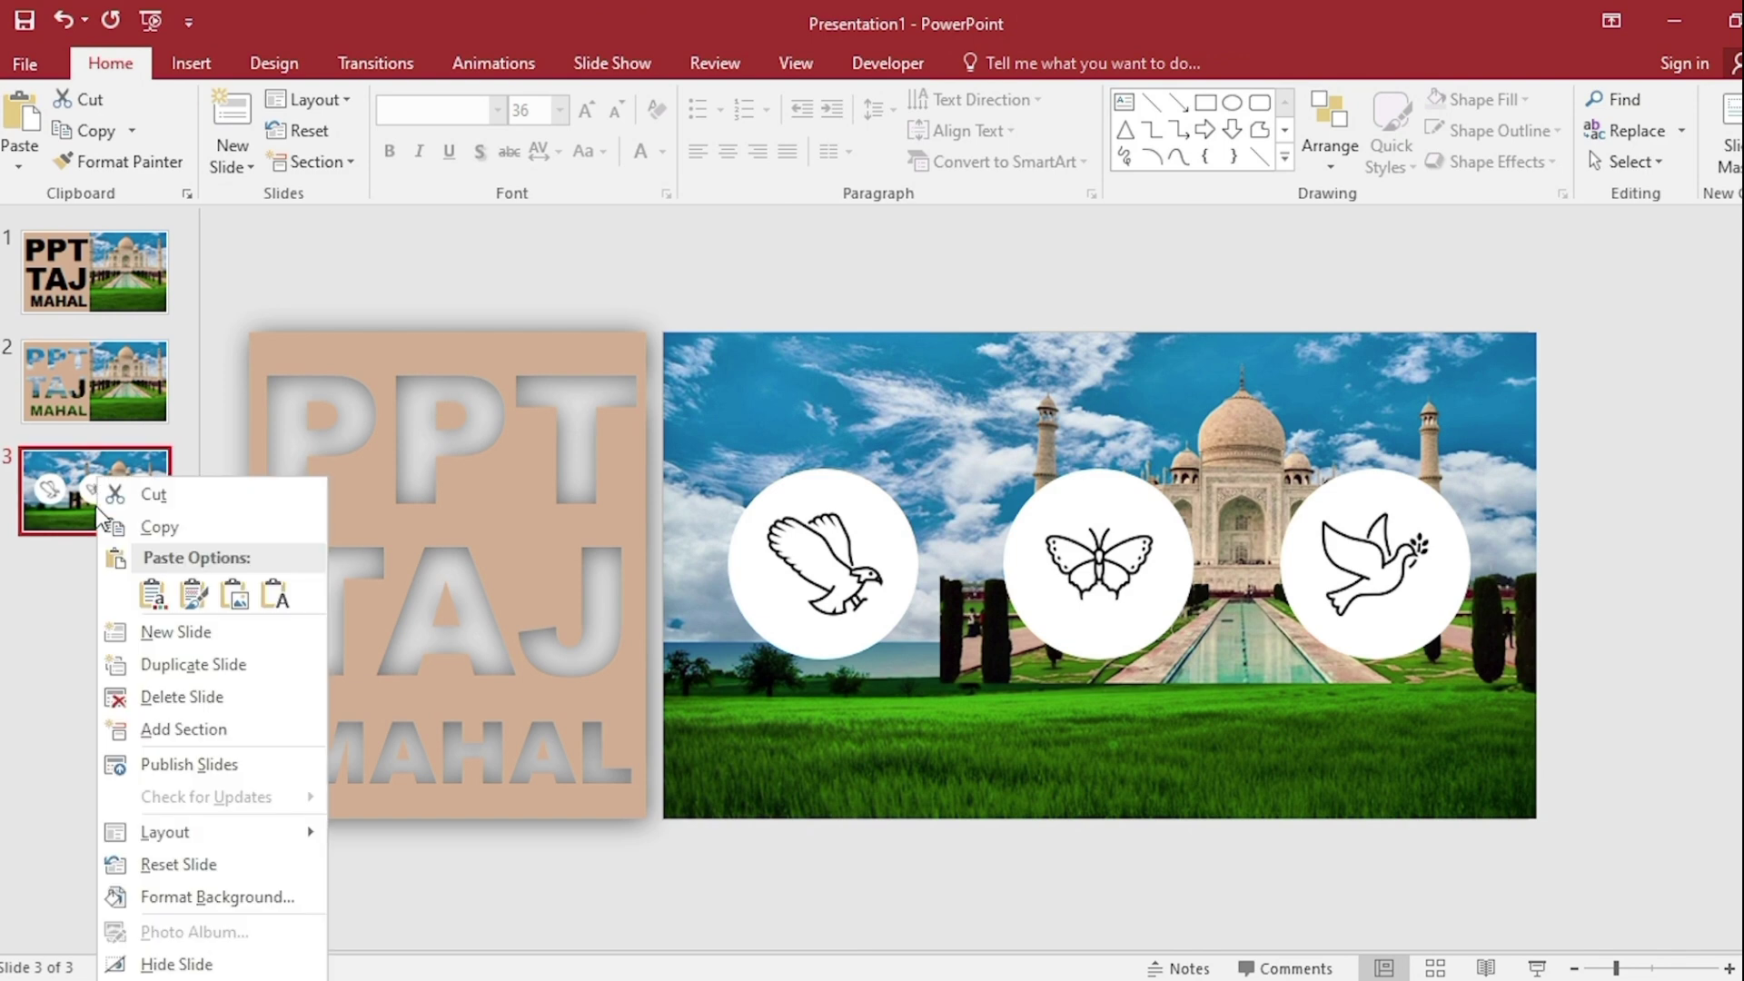
click(157, 666)
click(520, 557)
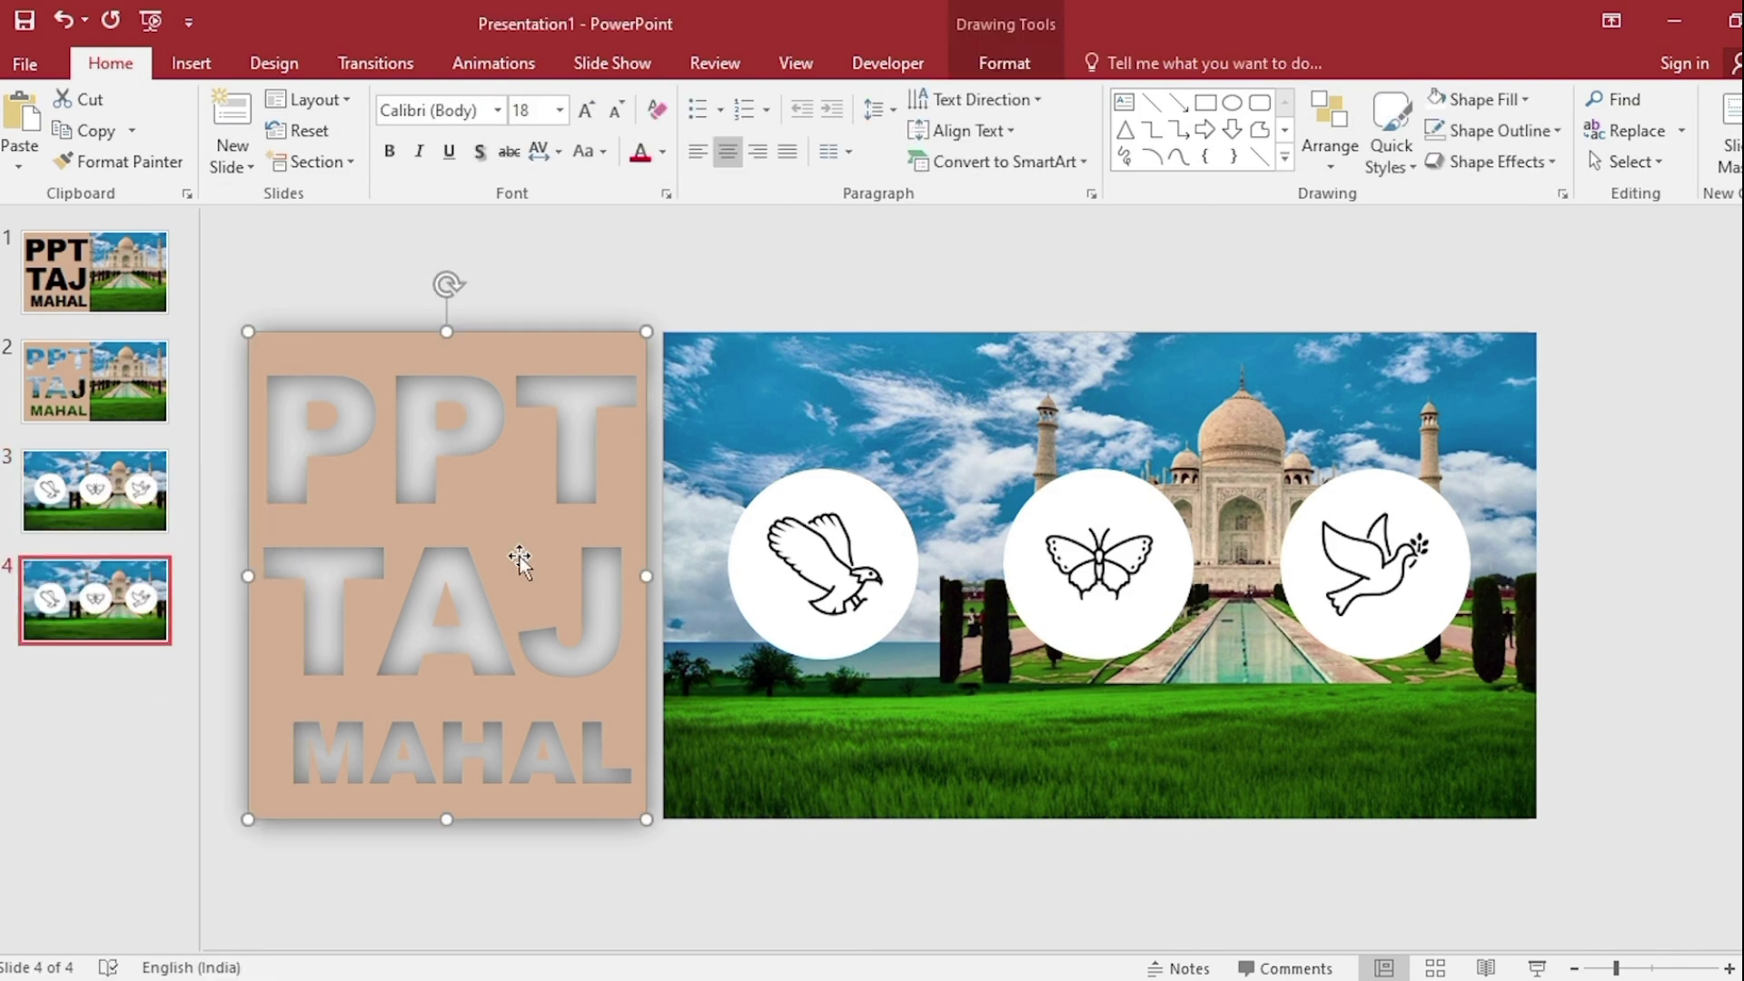
shift+click(824, 570)
shift+click(1151, 559)
shift+click(1397, 559)
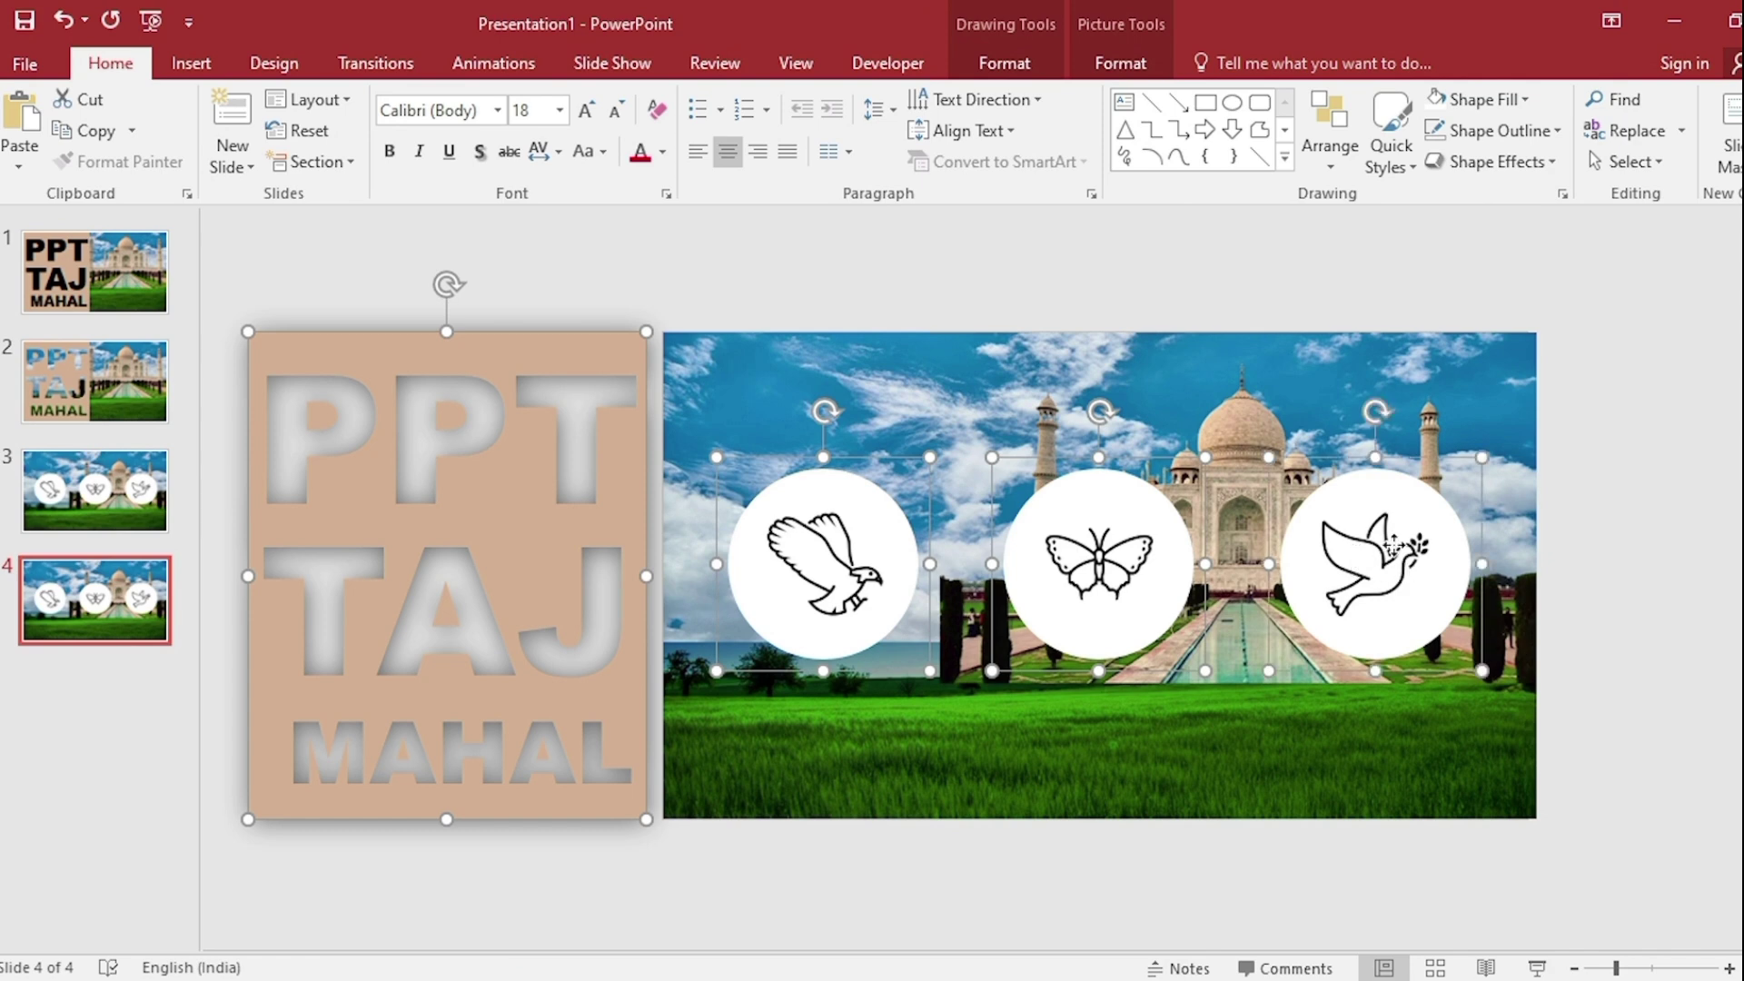
key(Delete)
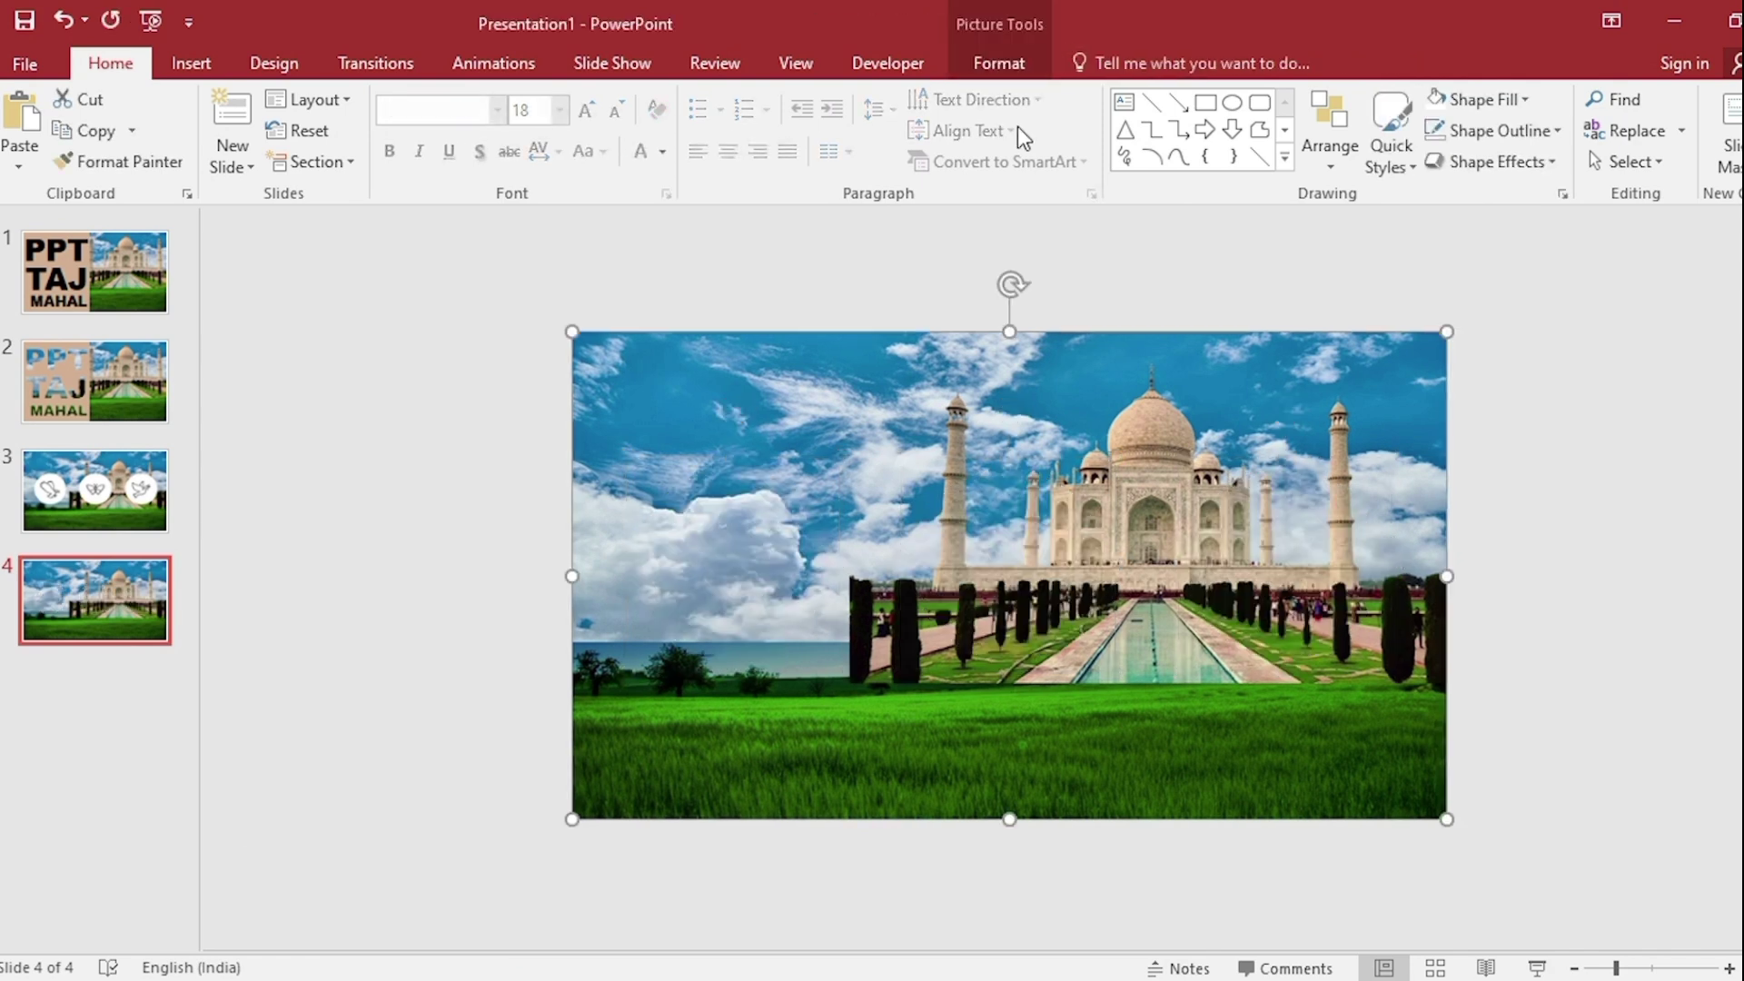
click(1018, 68)
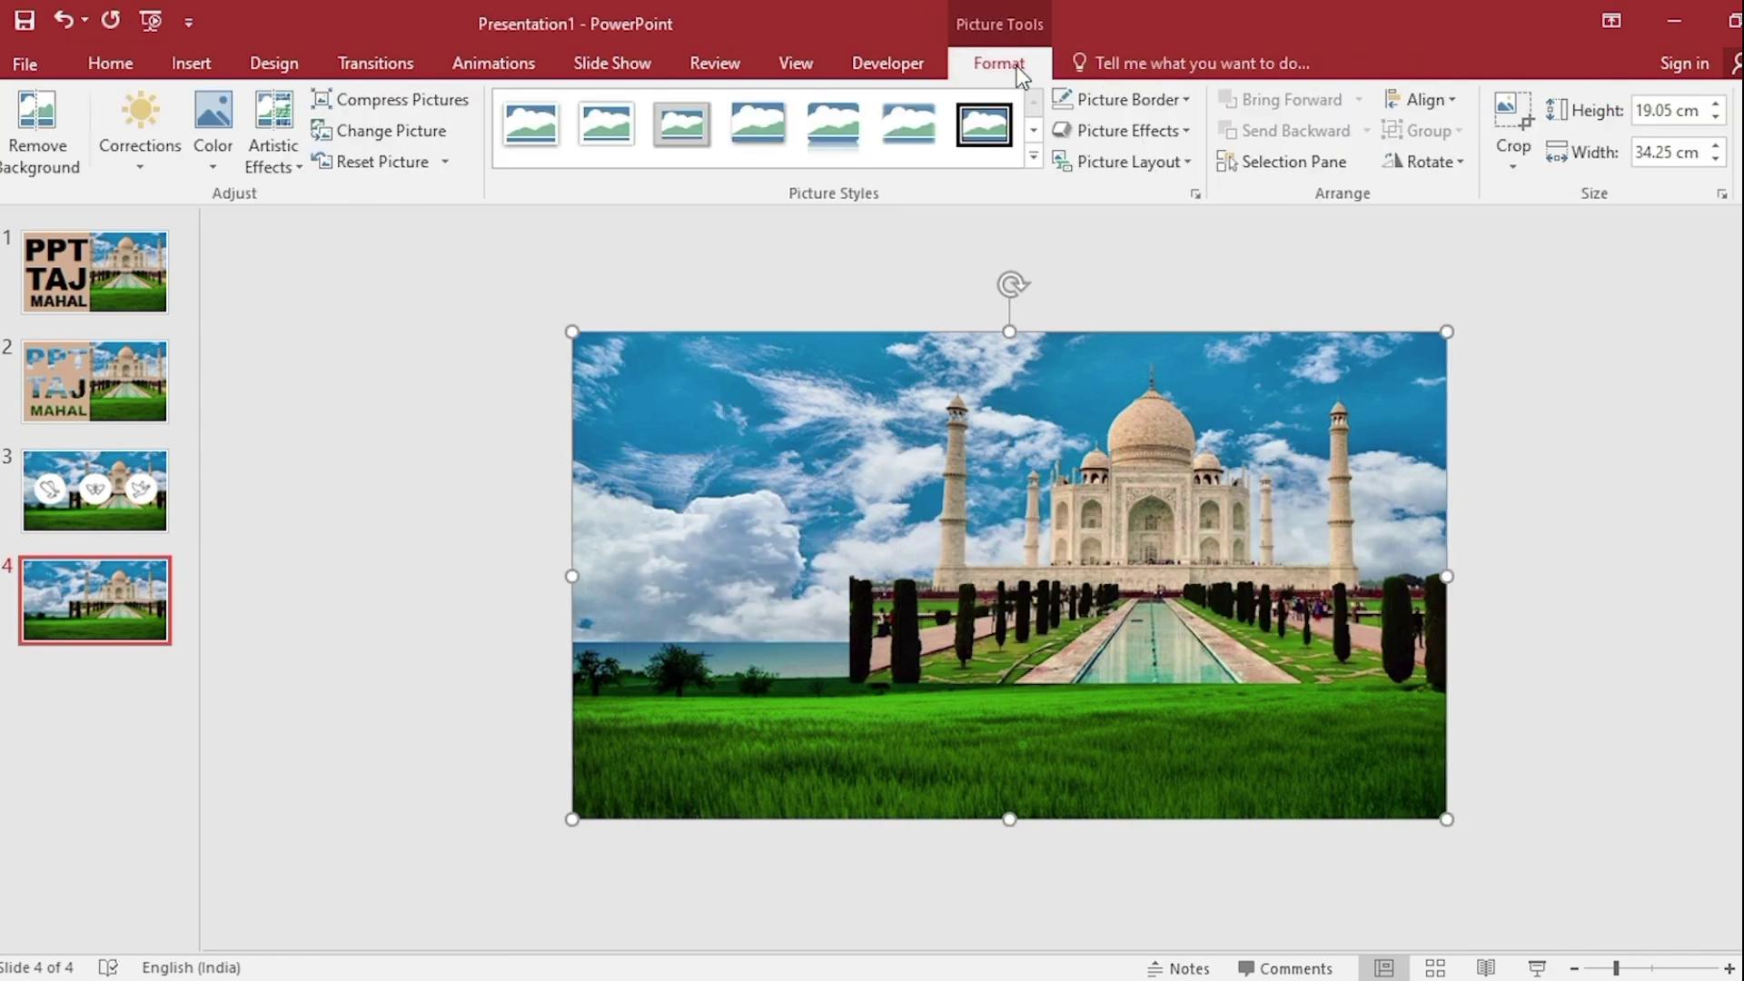
Crop the slide 4 photo to an oval with a 1:1 aspect ratio.
click(1514, 160)
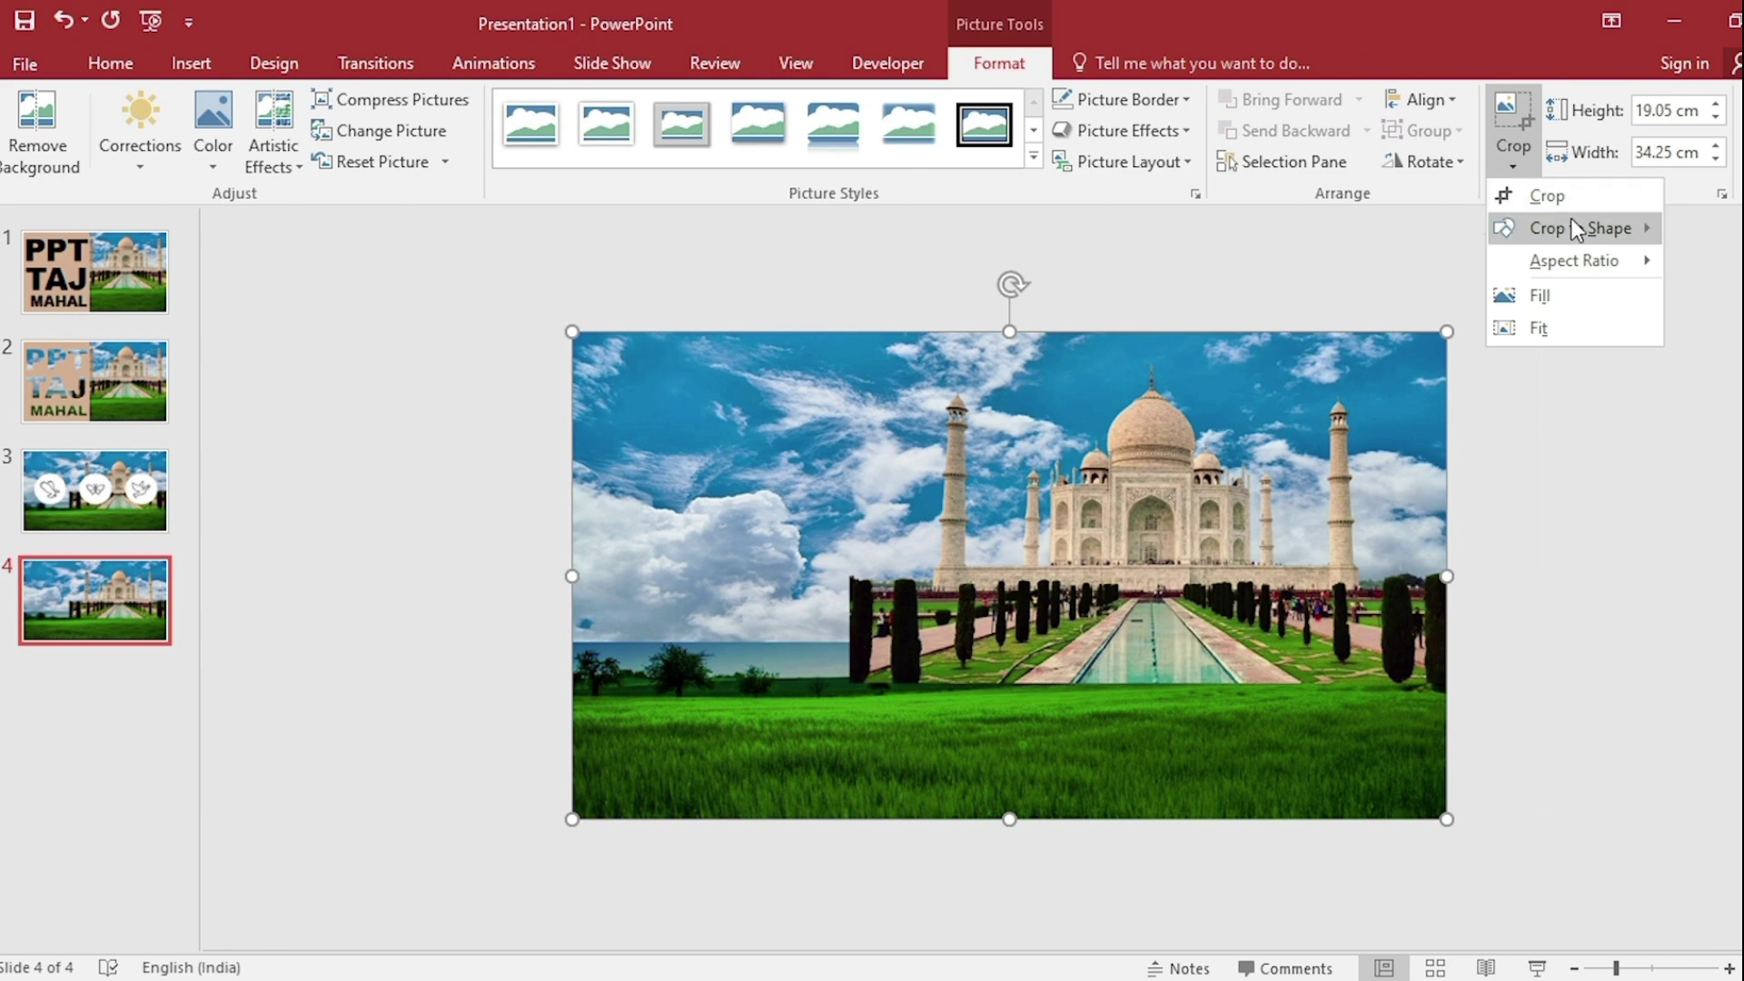
mouse_move(1582, 228)
click(1151, 315)
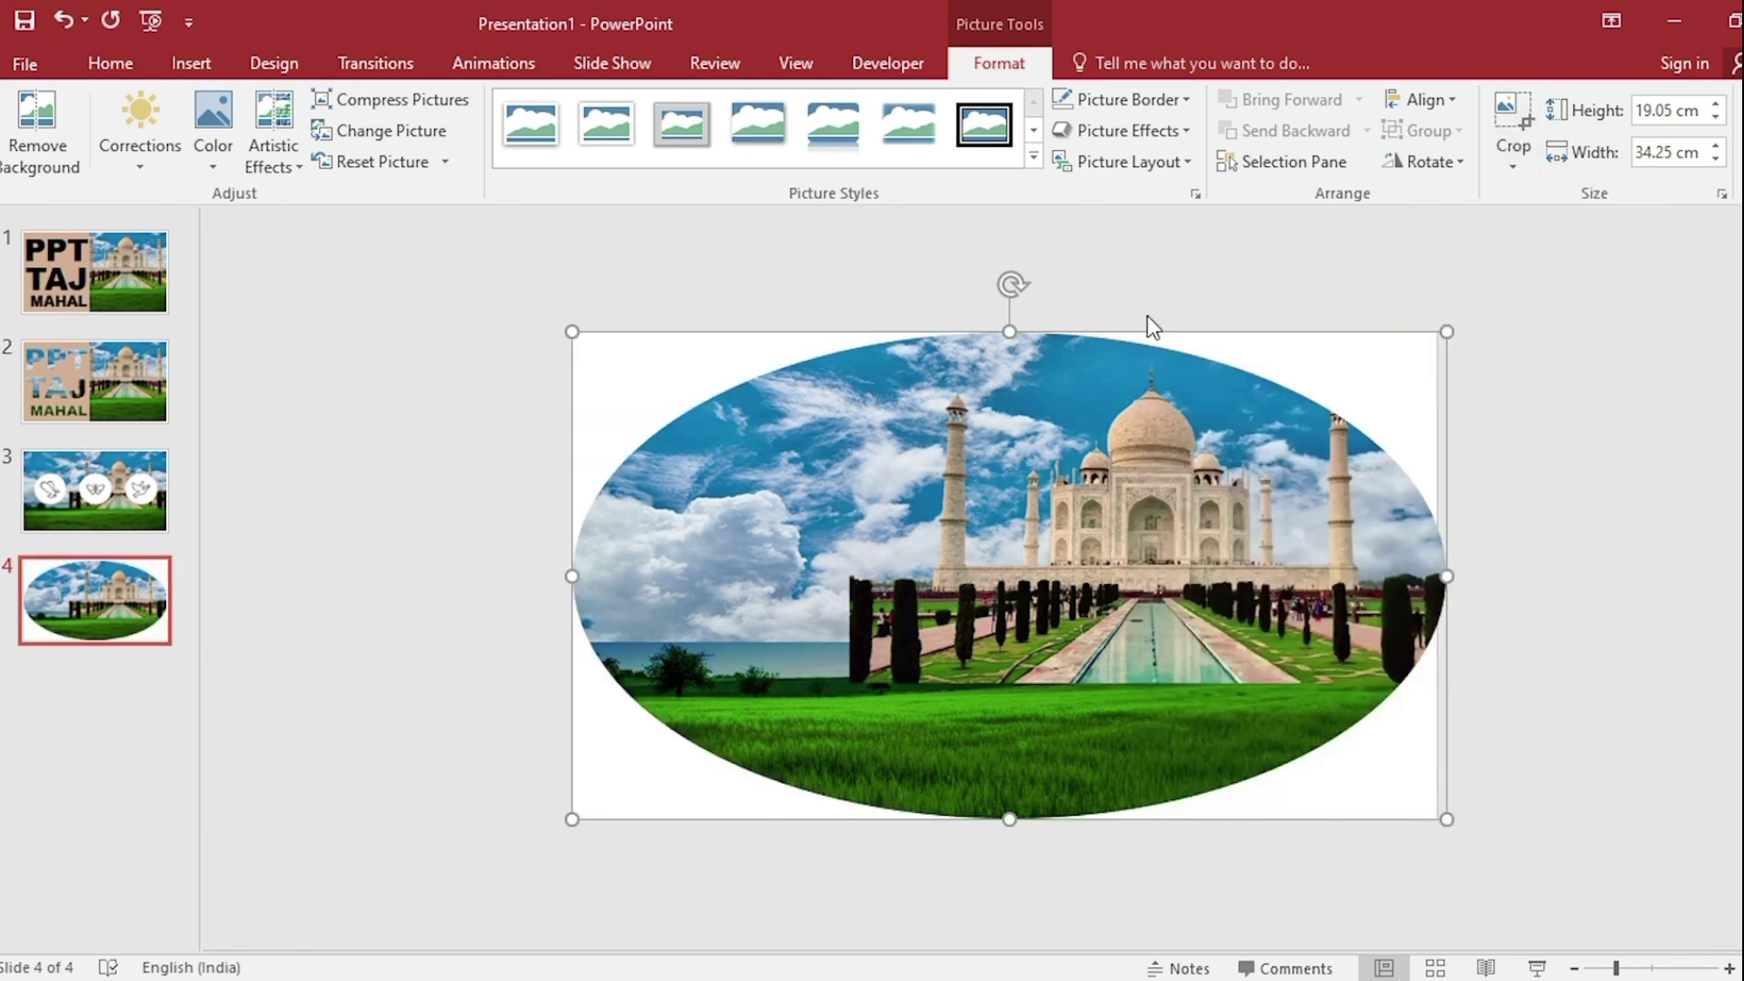
click(1512, 157)
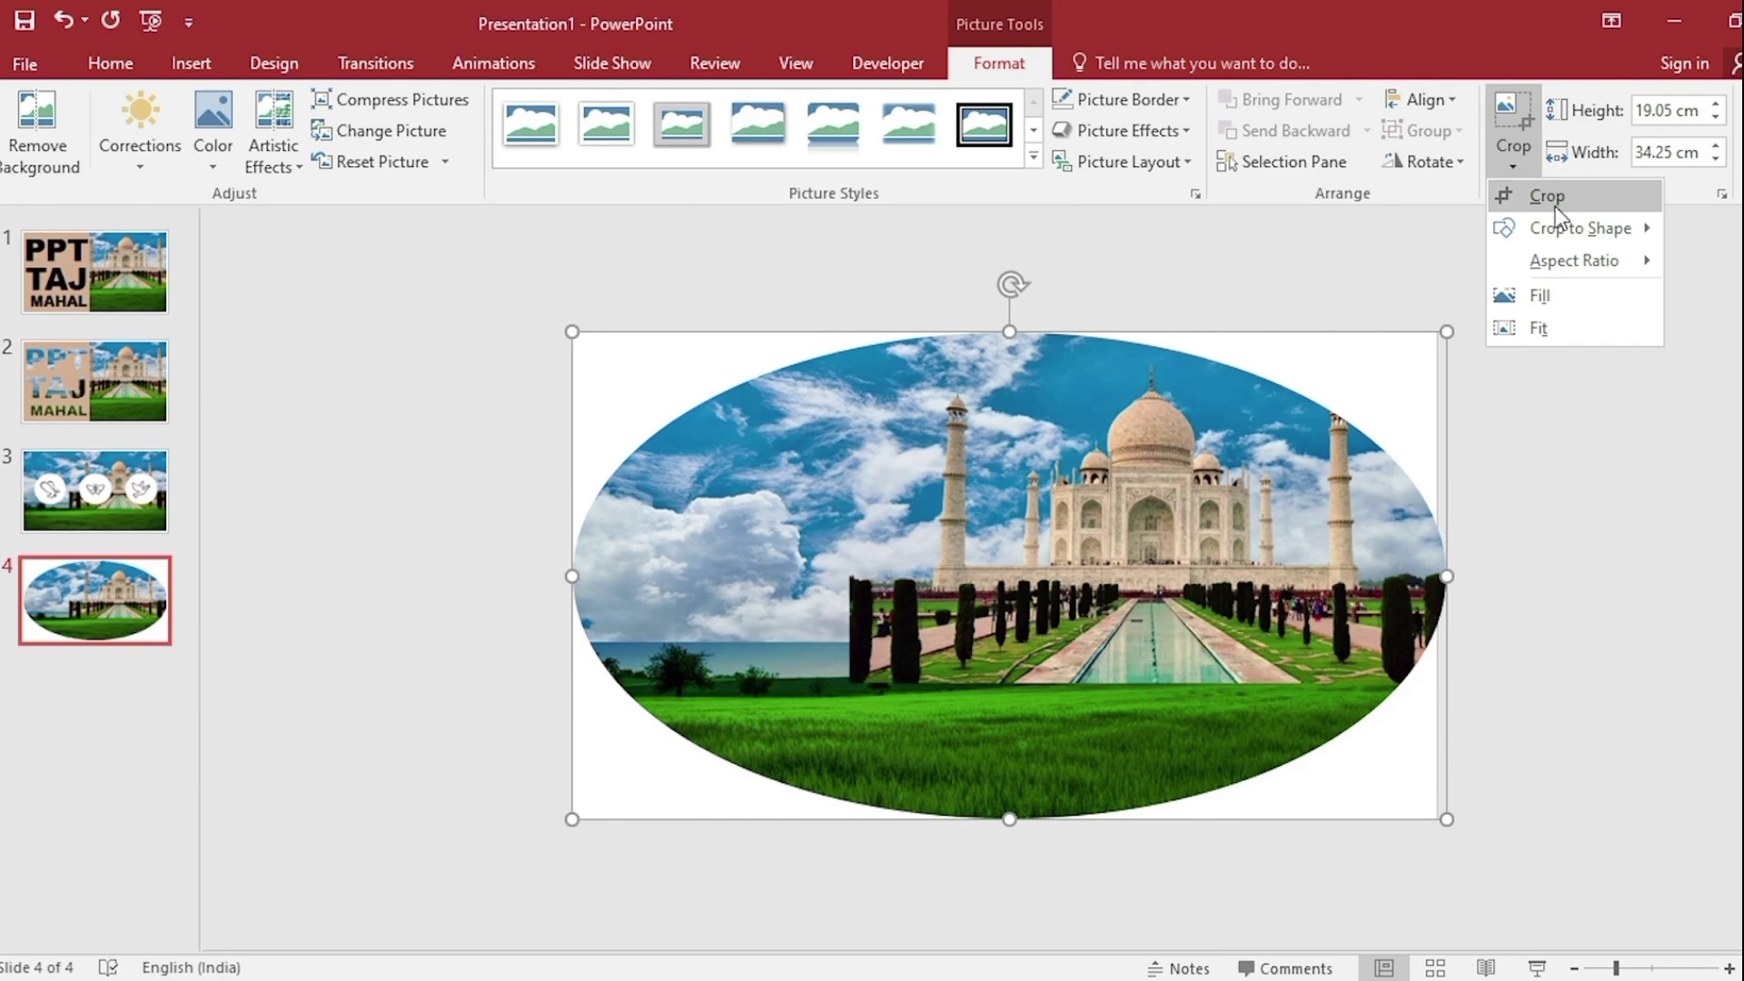
mouse_move(1574, 260)
click(1712, 296)
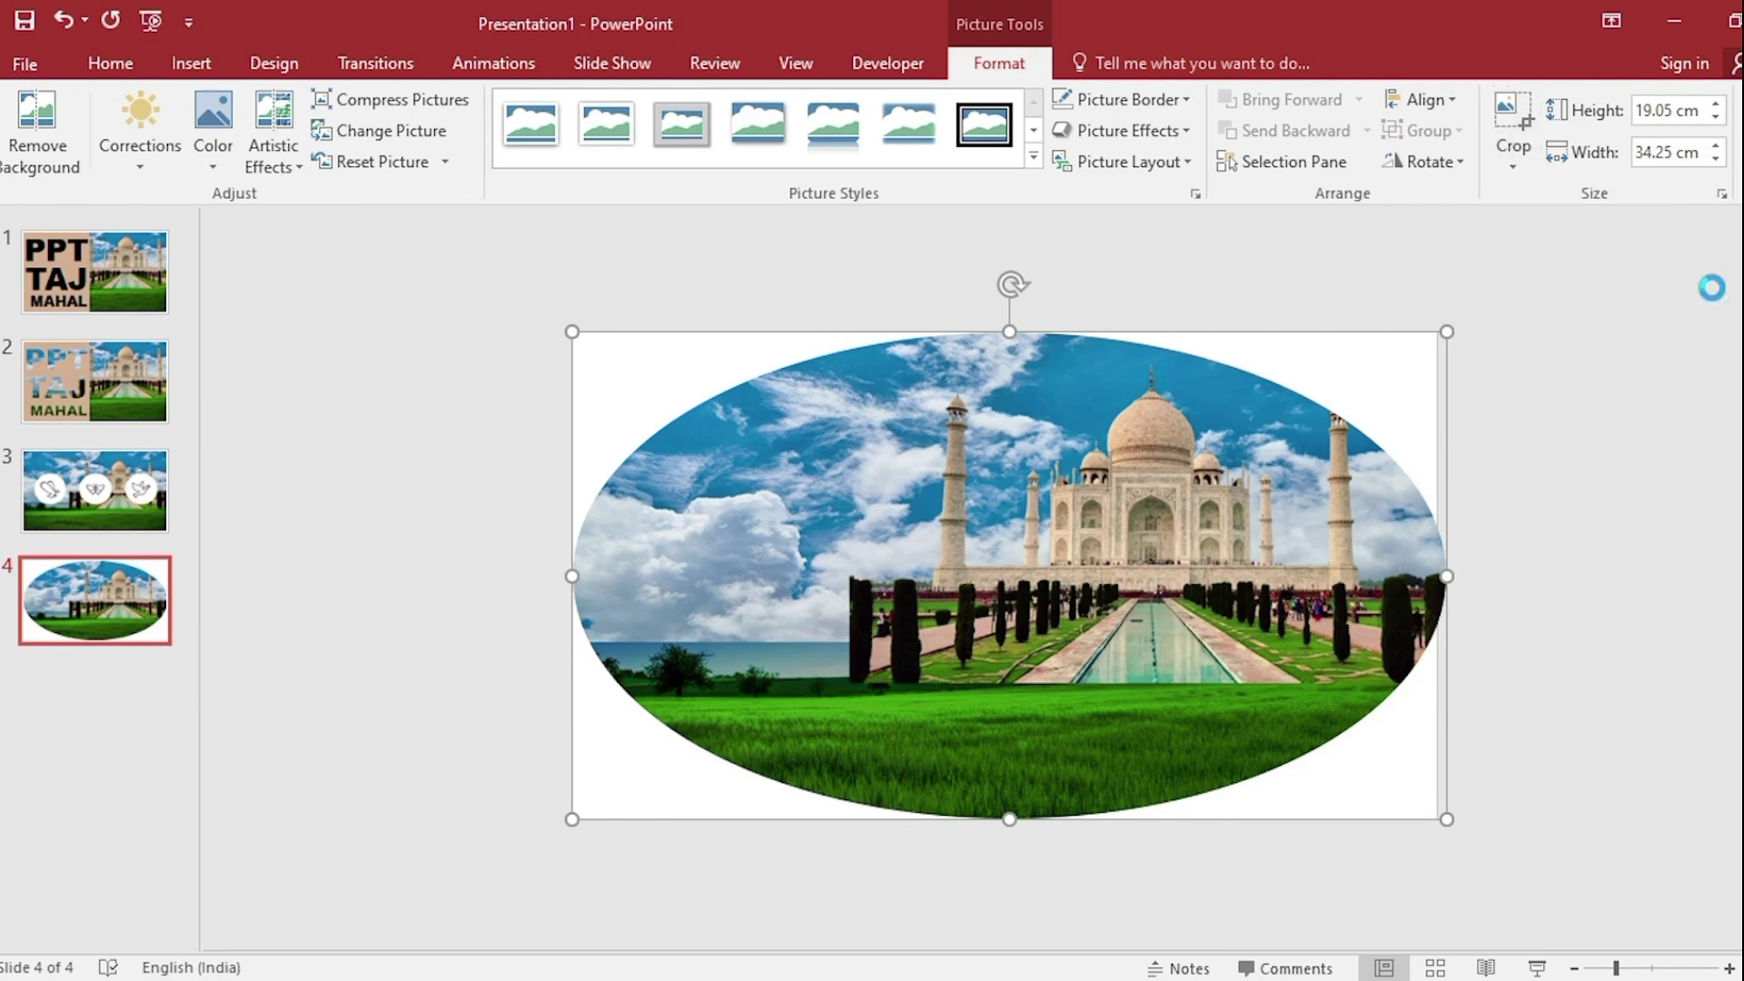
Center the Taj Mahal inside the circular crop and move the photo right.
drag(1145, 526, 1004, 524)
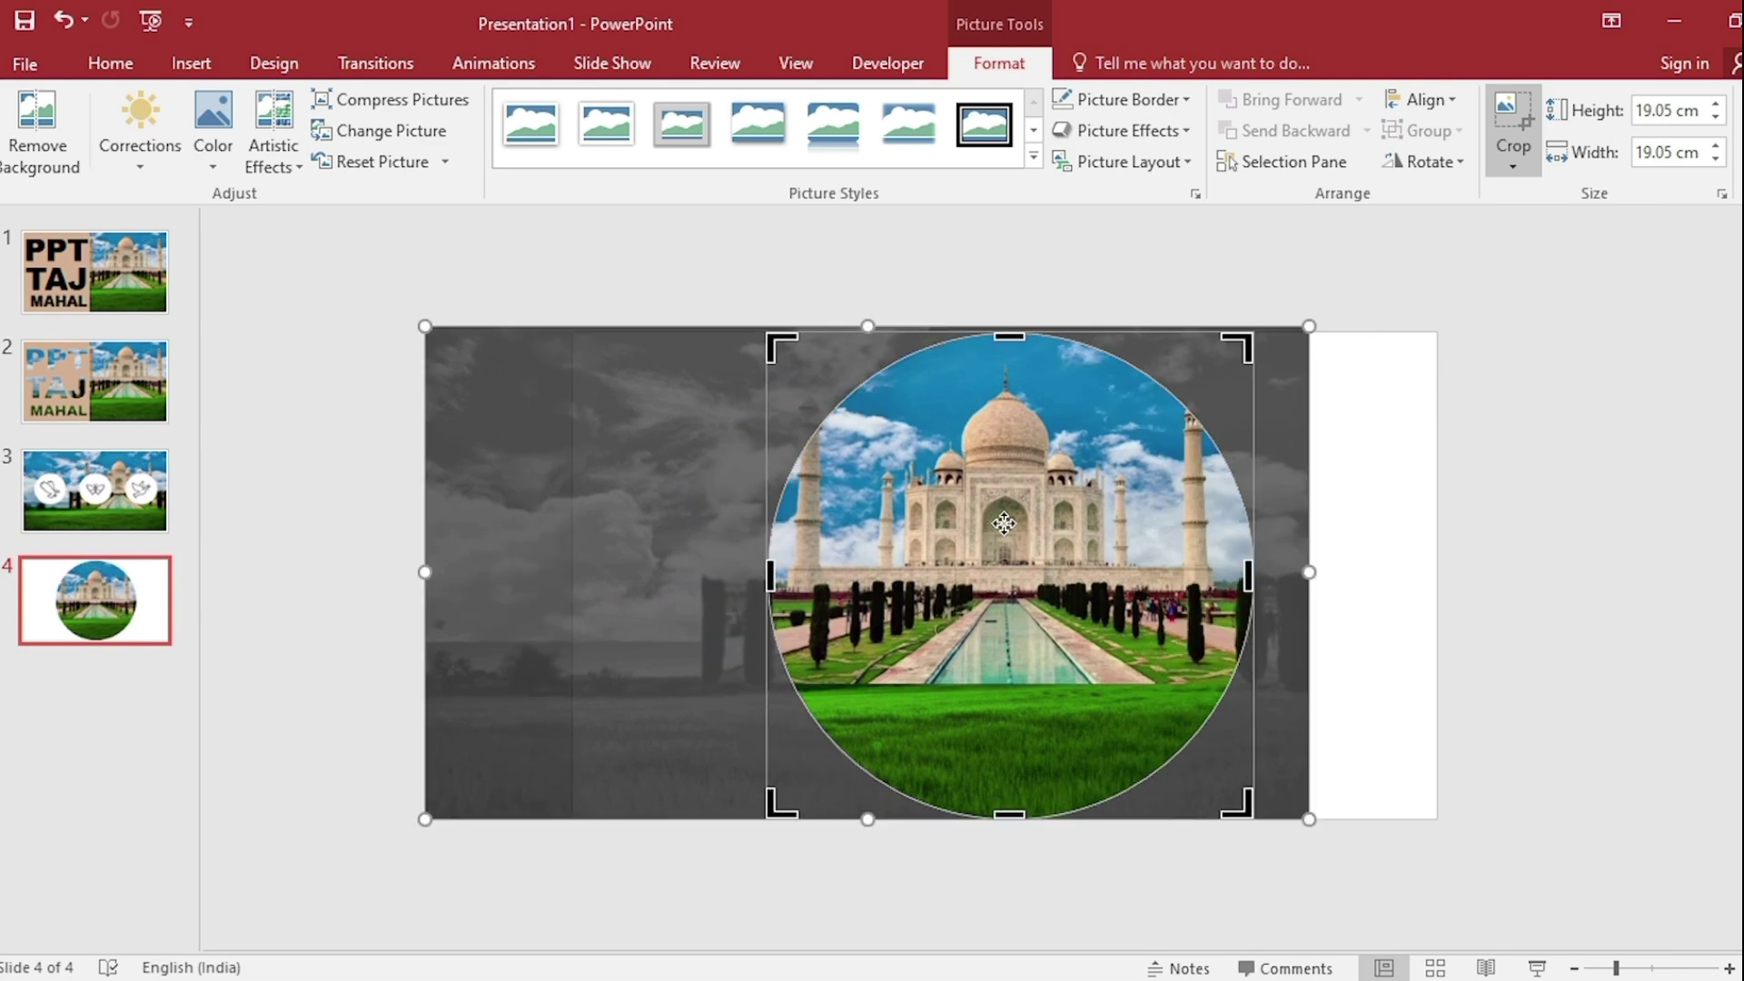
click(1554, 519)
click(1199, 557)
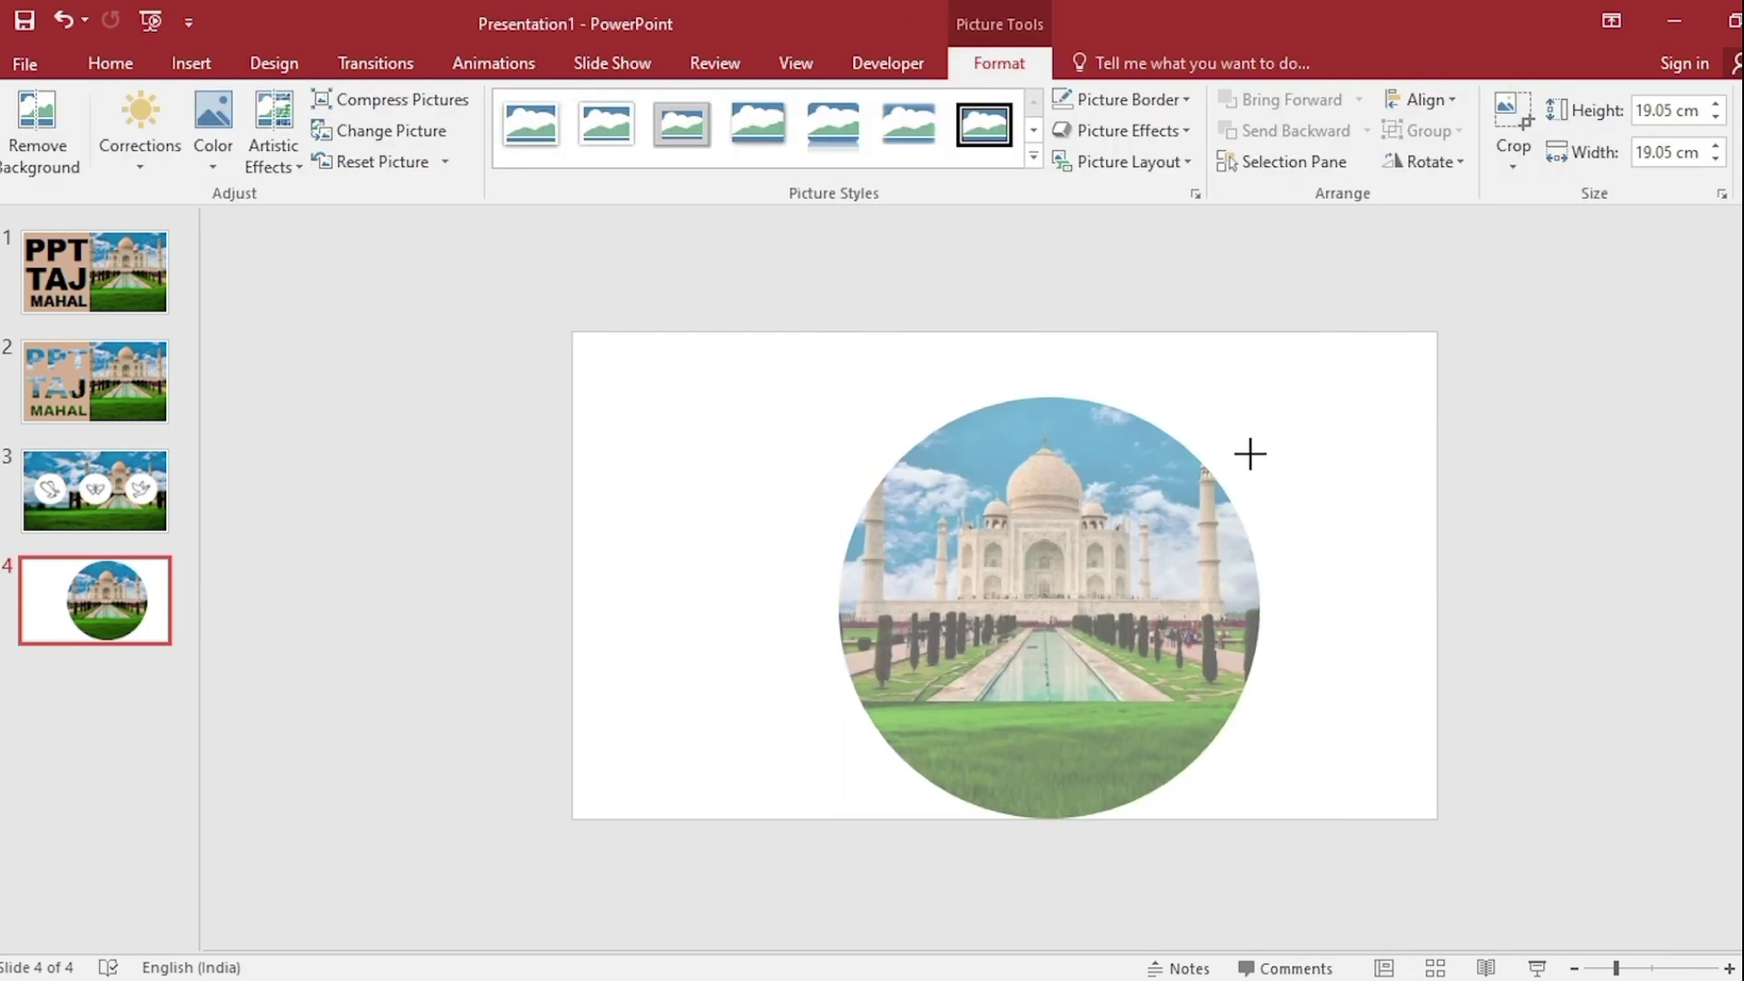
drag(1196, 518, 1363, 519)
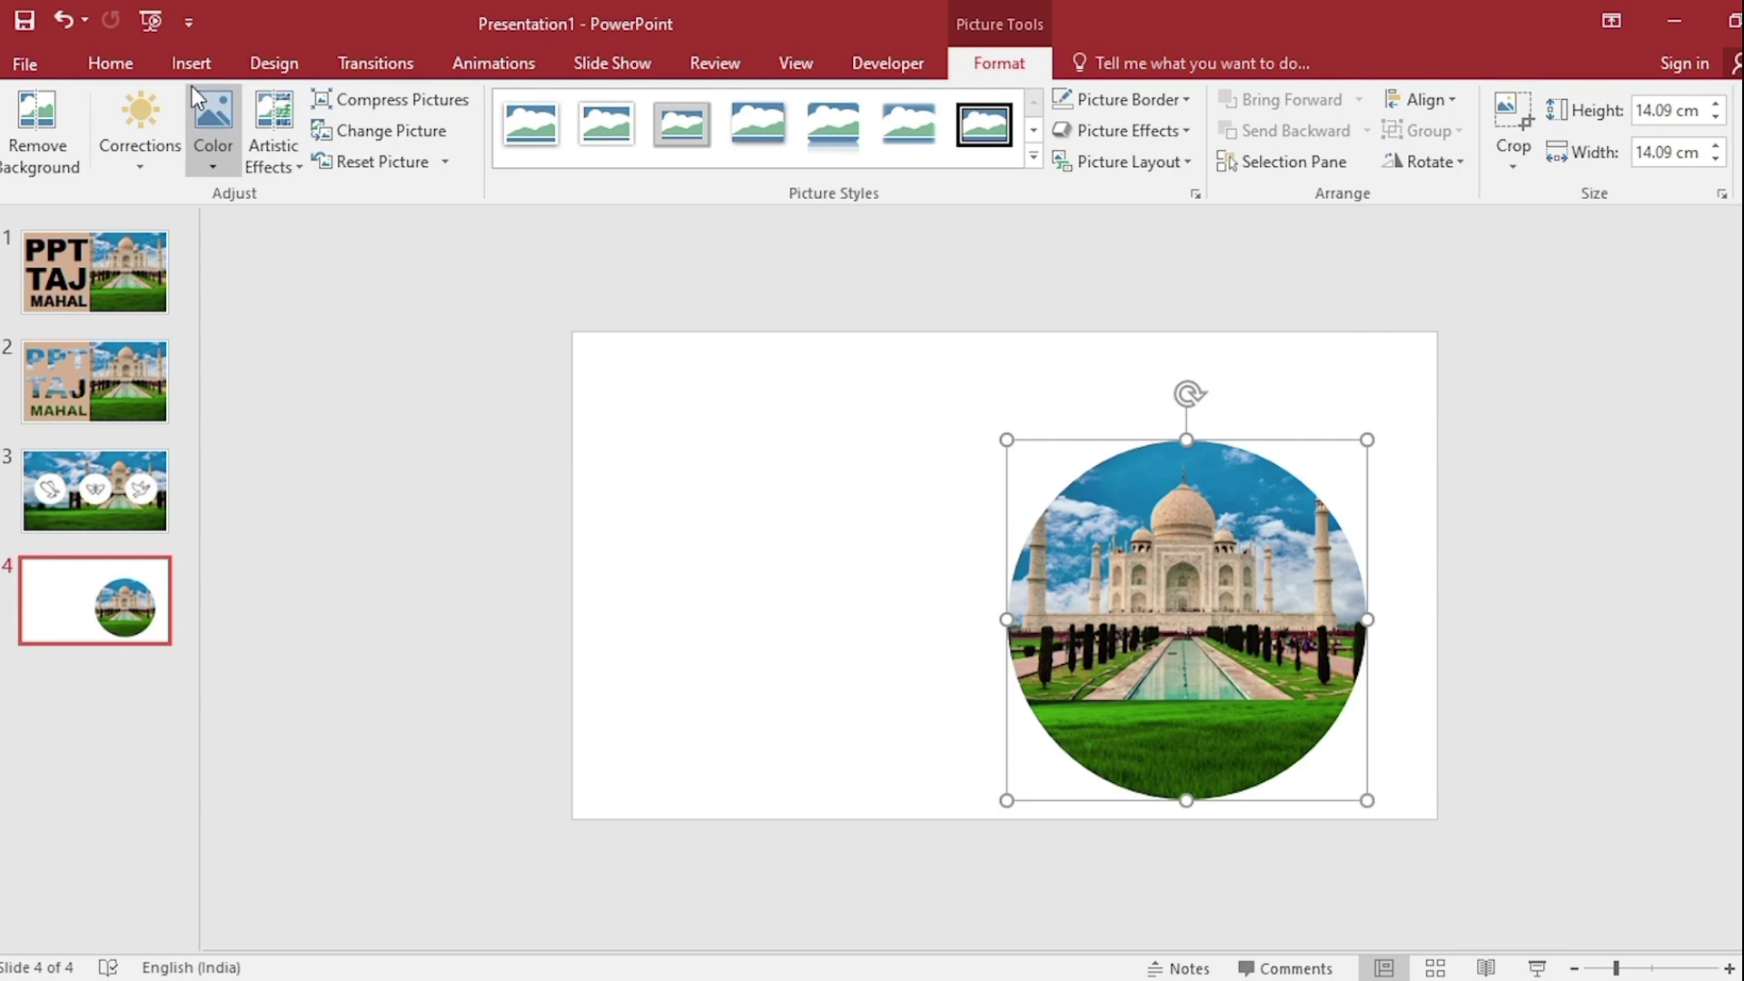
Draw a text box across the top of slide 4 for the title.
click(191, 62)
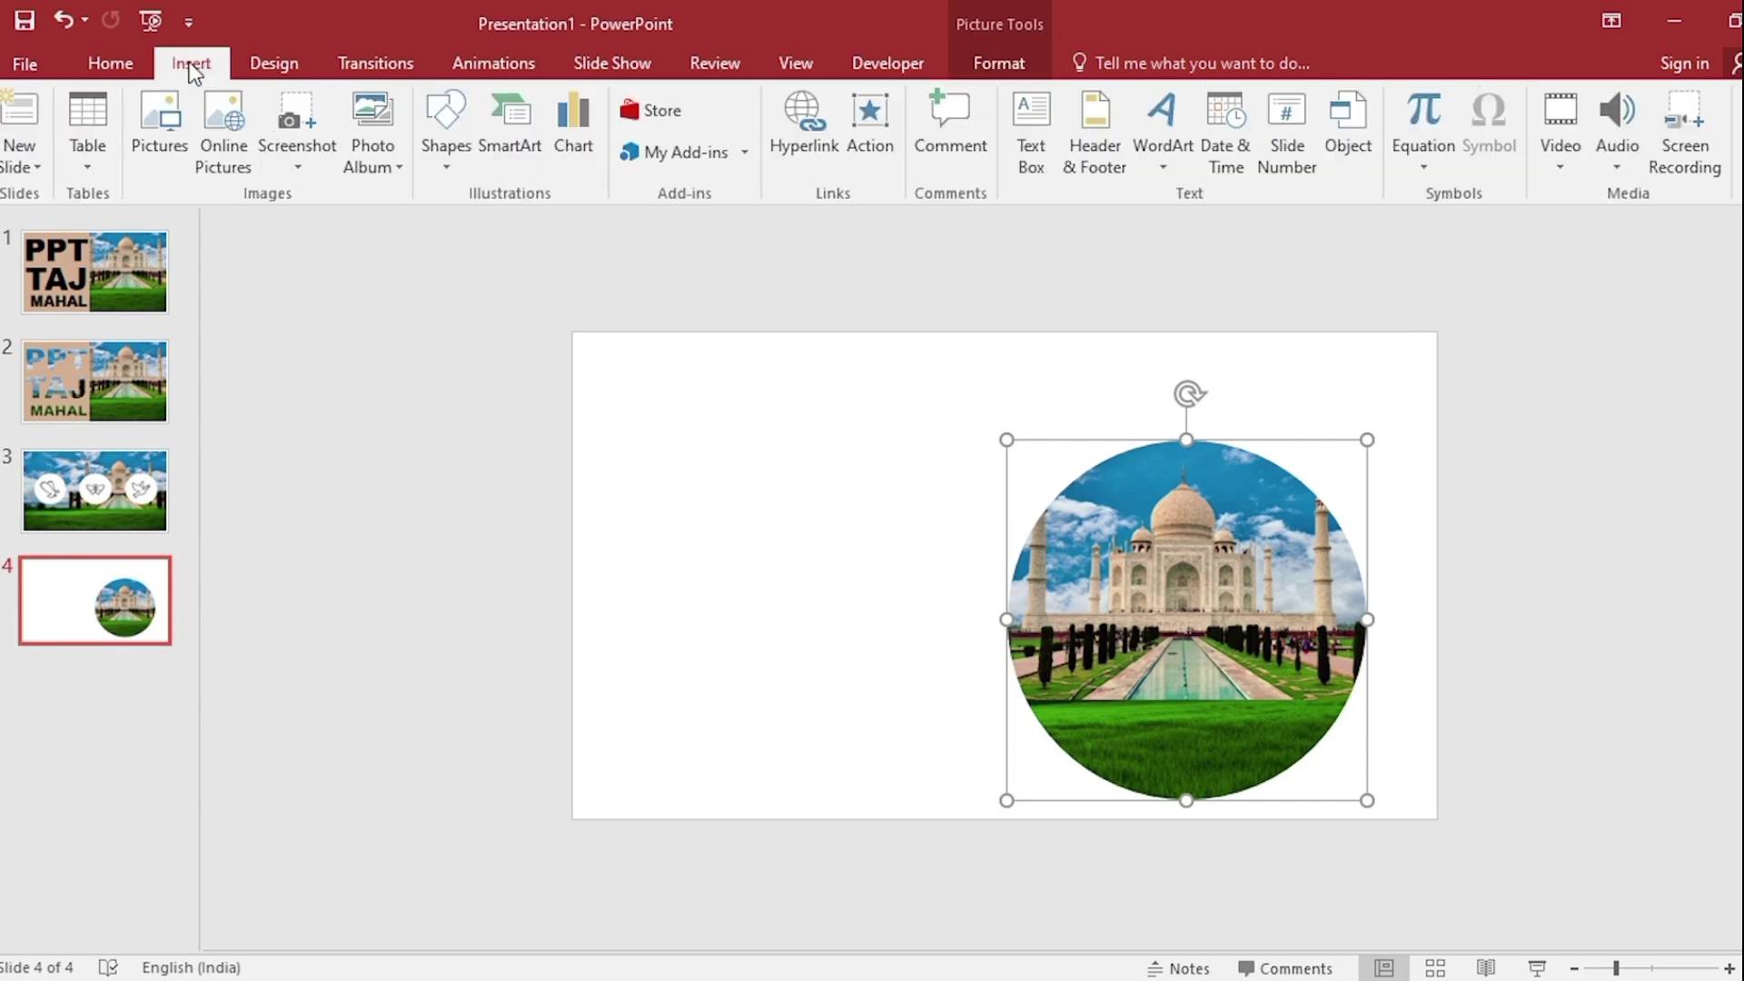
click(1031, 147)
drag(602, 355, 1421, 458)
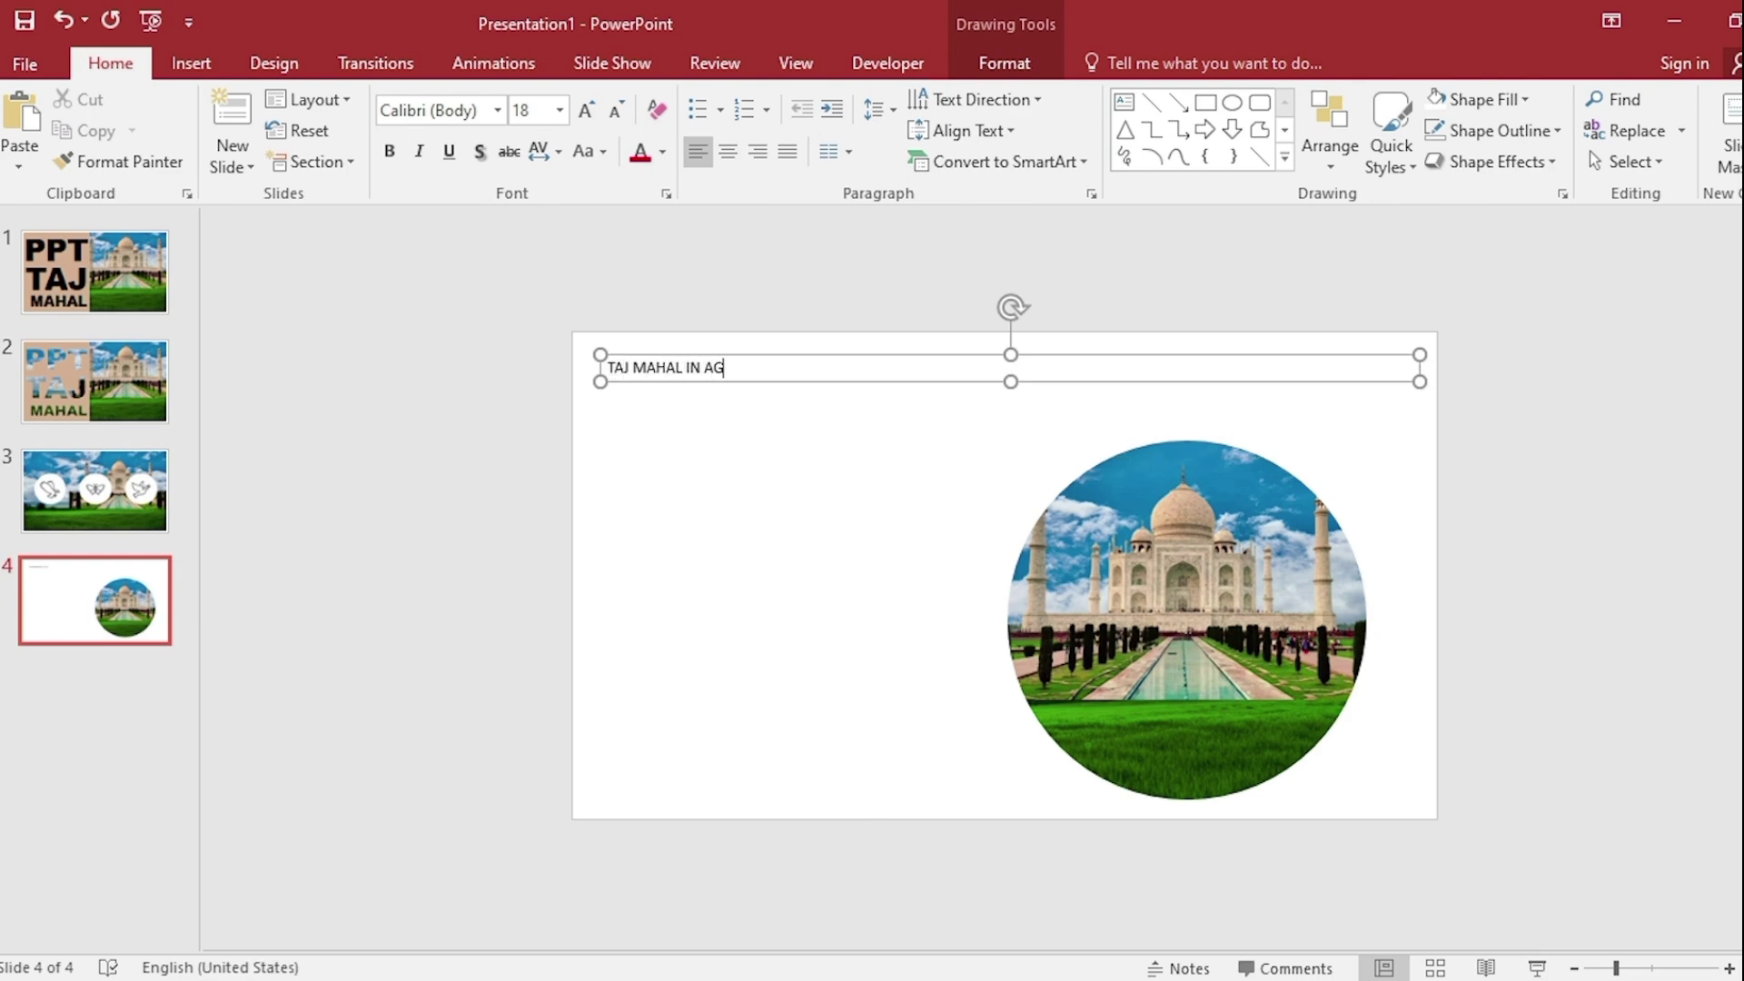
Make the title bold Agency FB at size 138, eyedropped to the dome's taupe.
key(ctrl+a)
click(499, 110)
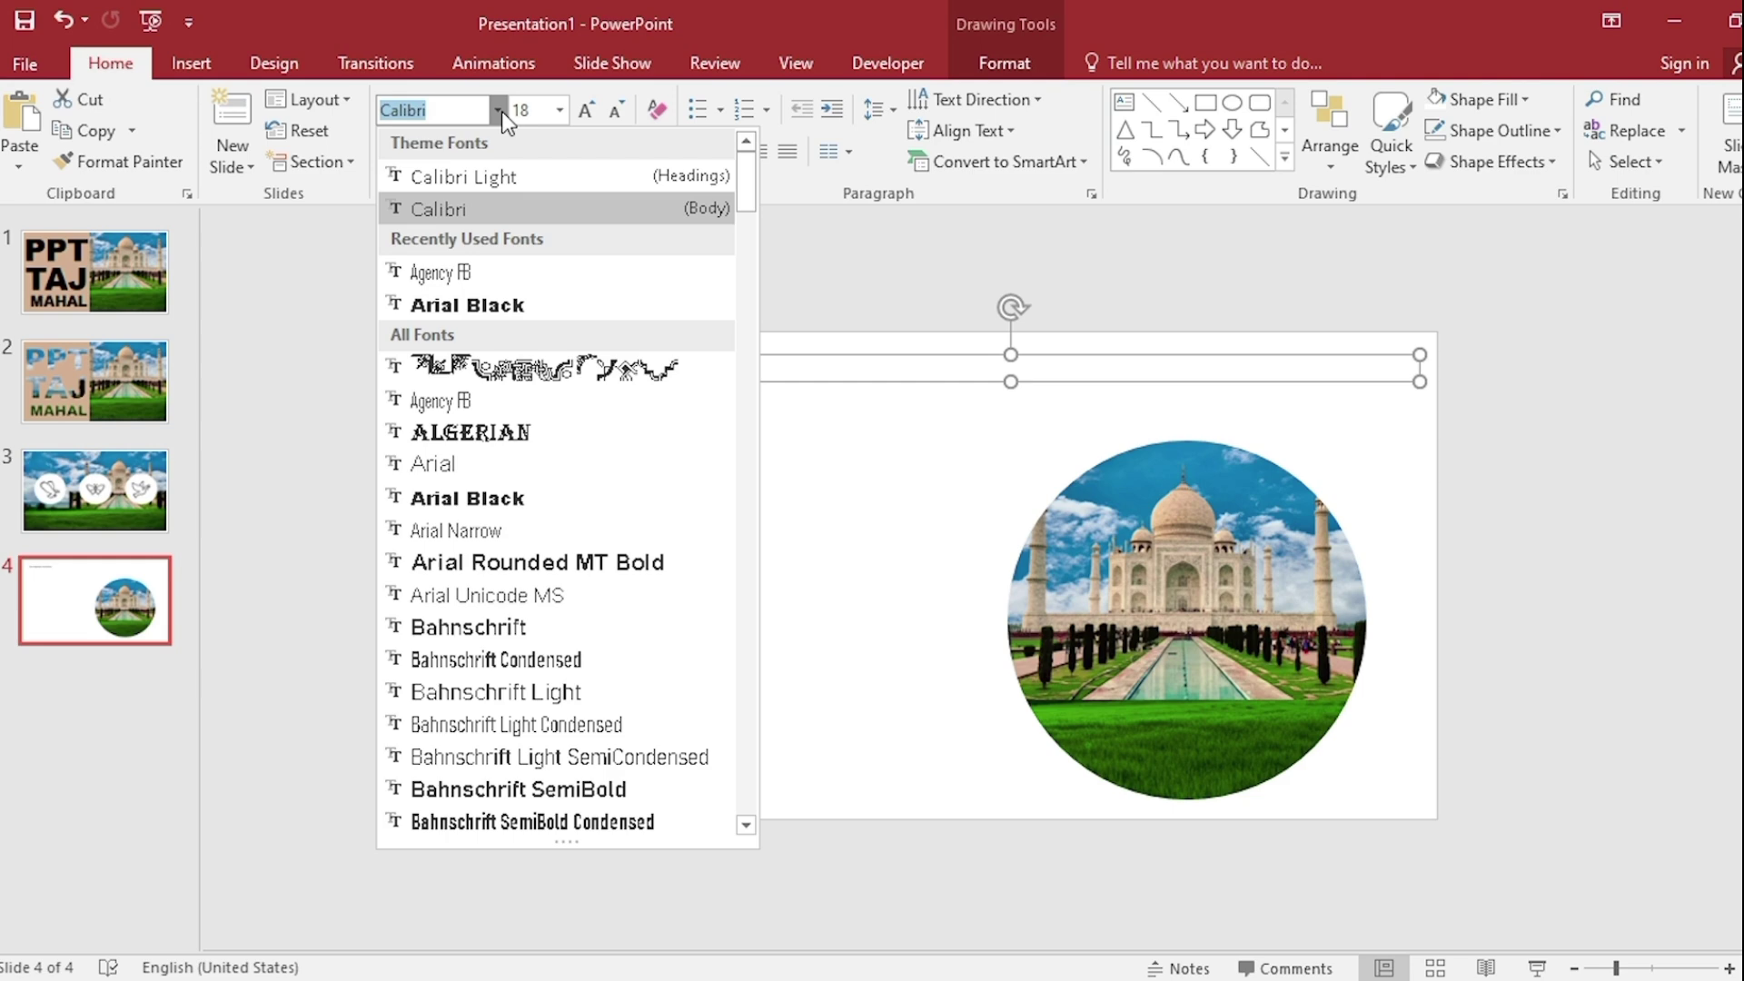
click(468, 388)
click(391, 153)
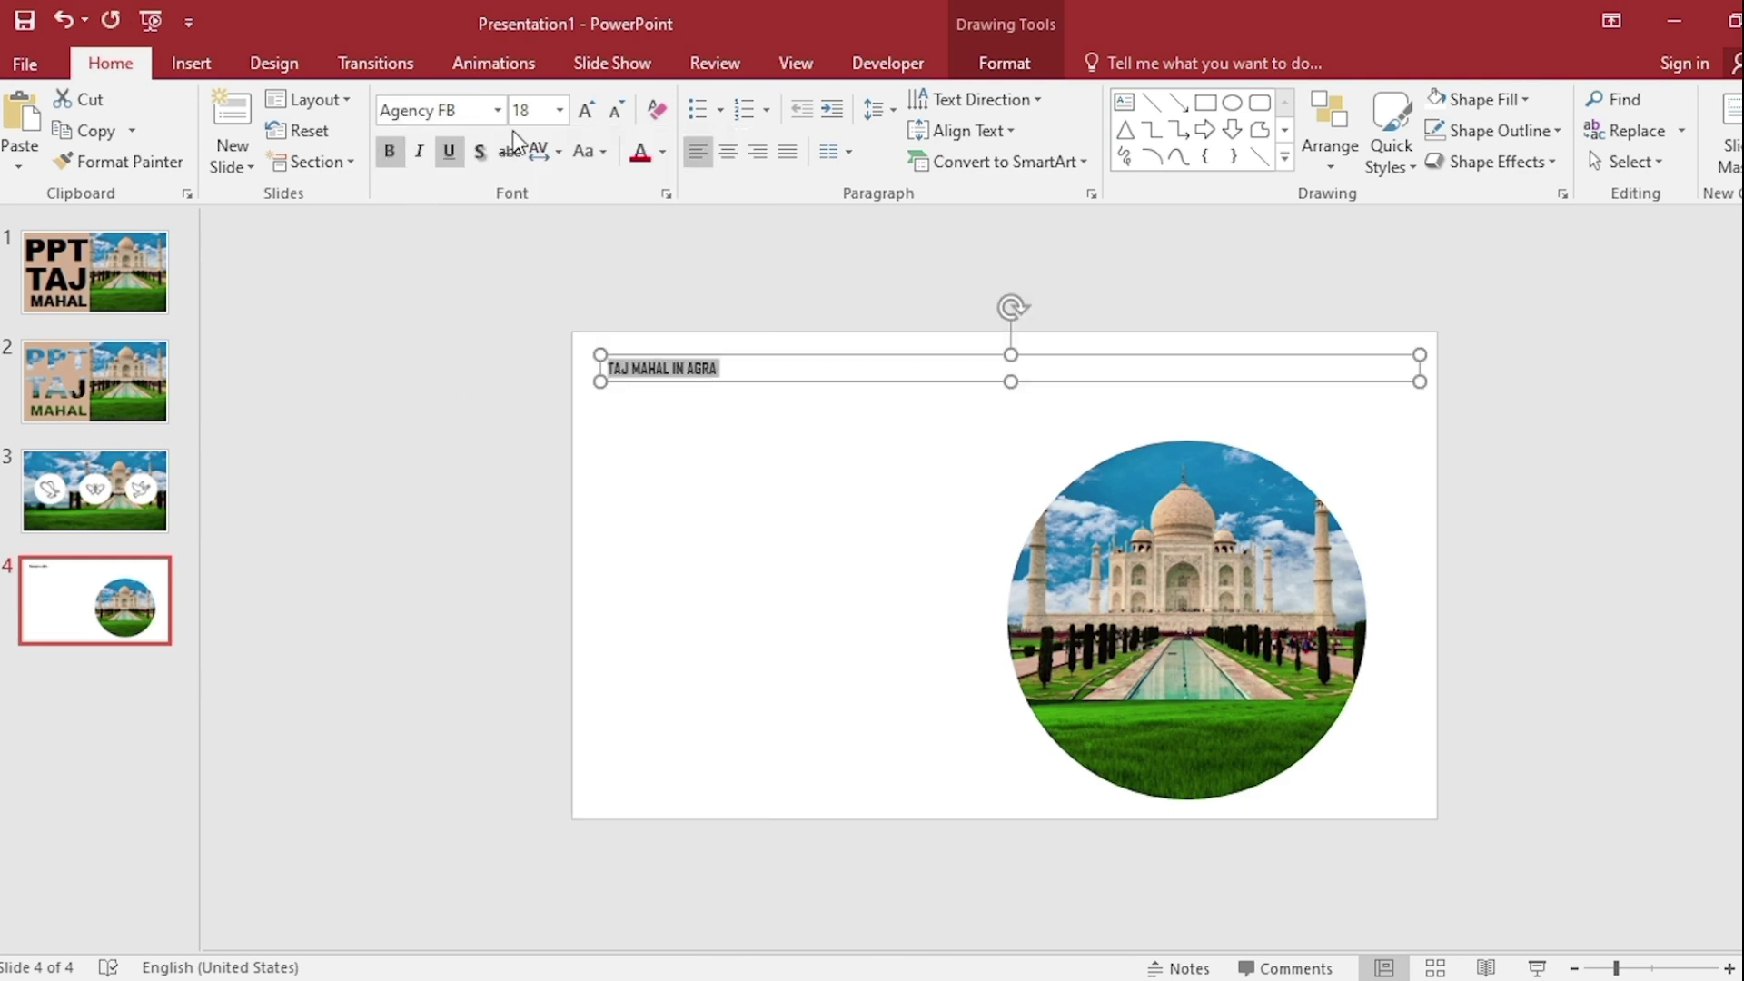
click(593, 109)
click(592, 109)
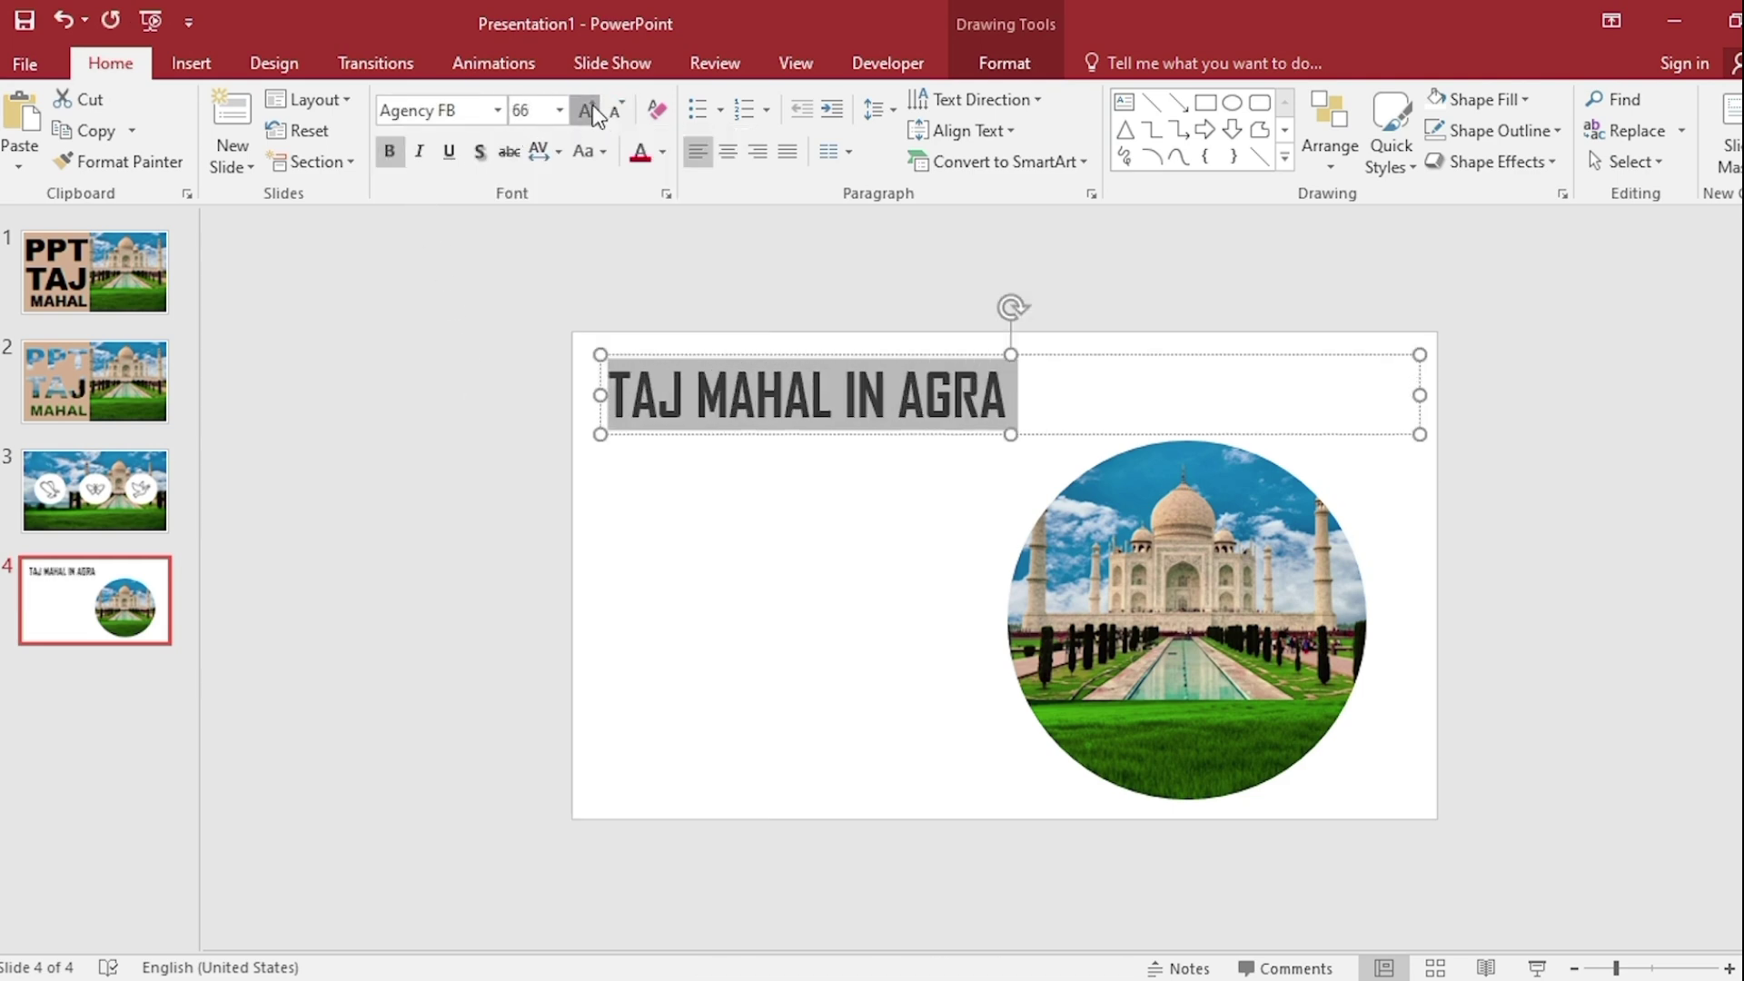
click(592, 109)
click(660, 154)
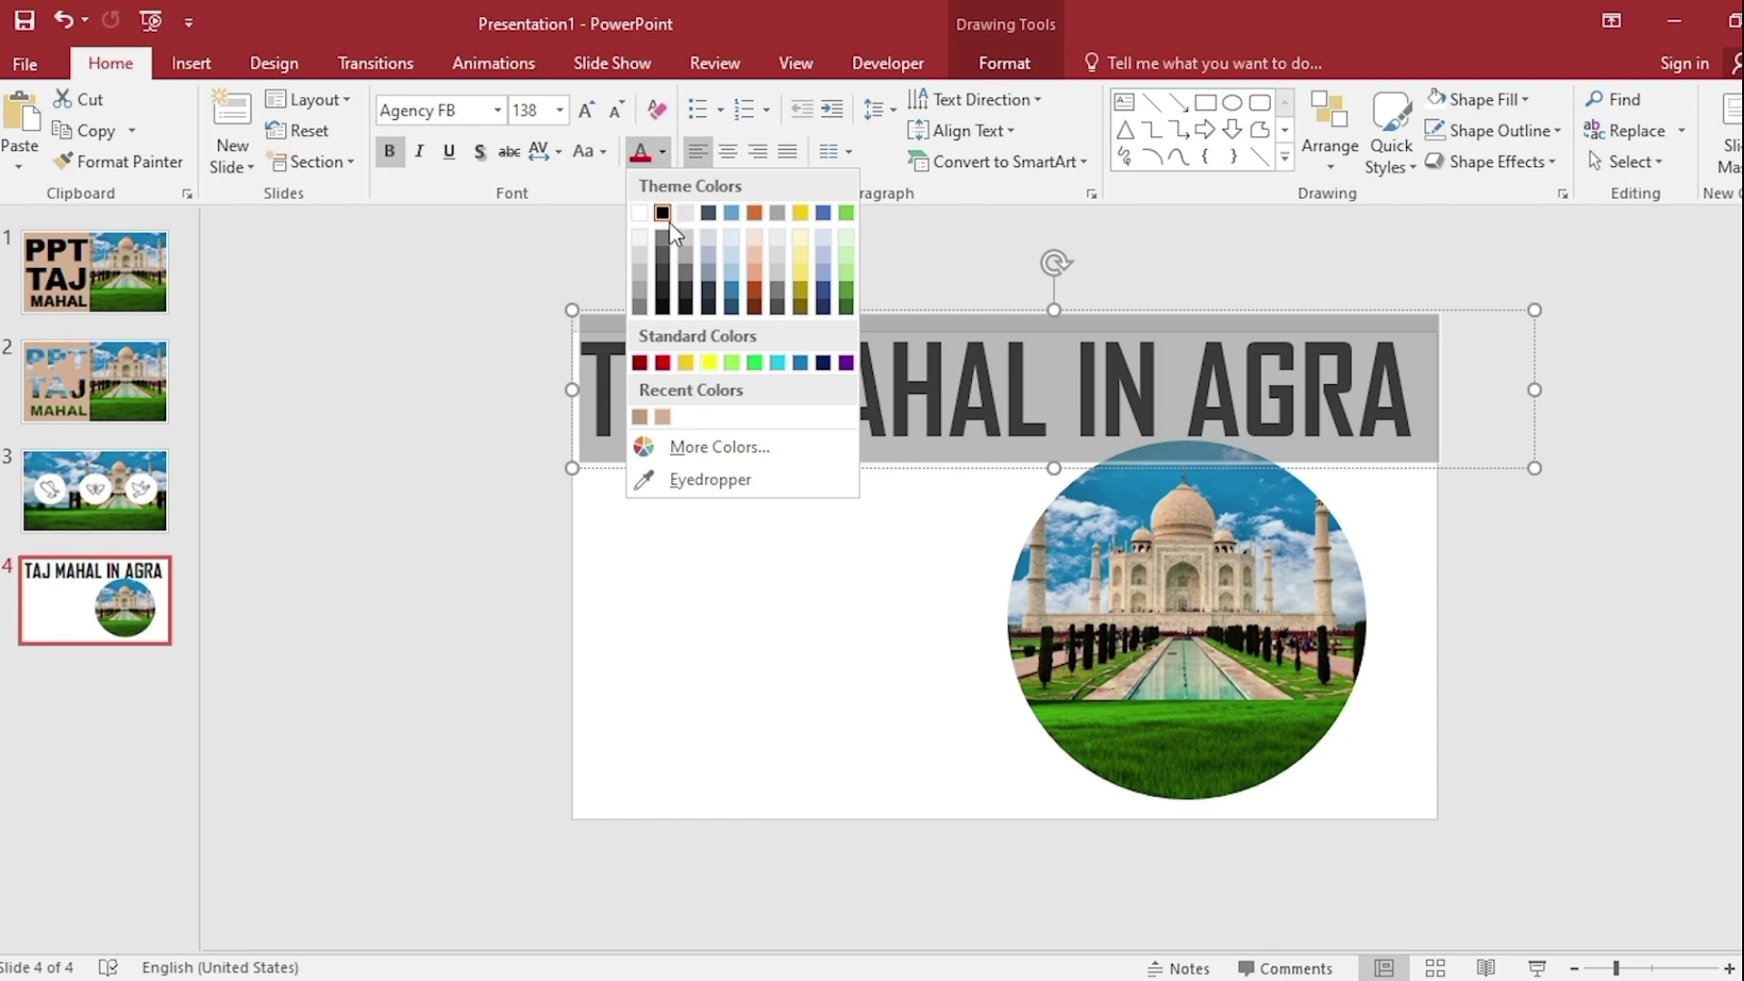
click(705, 480)
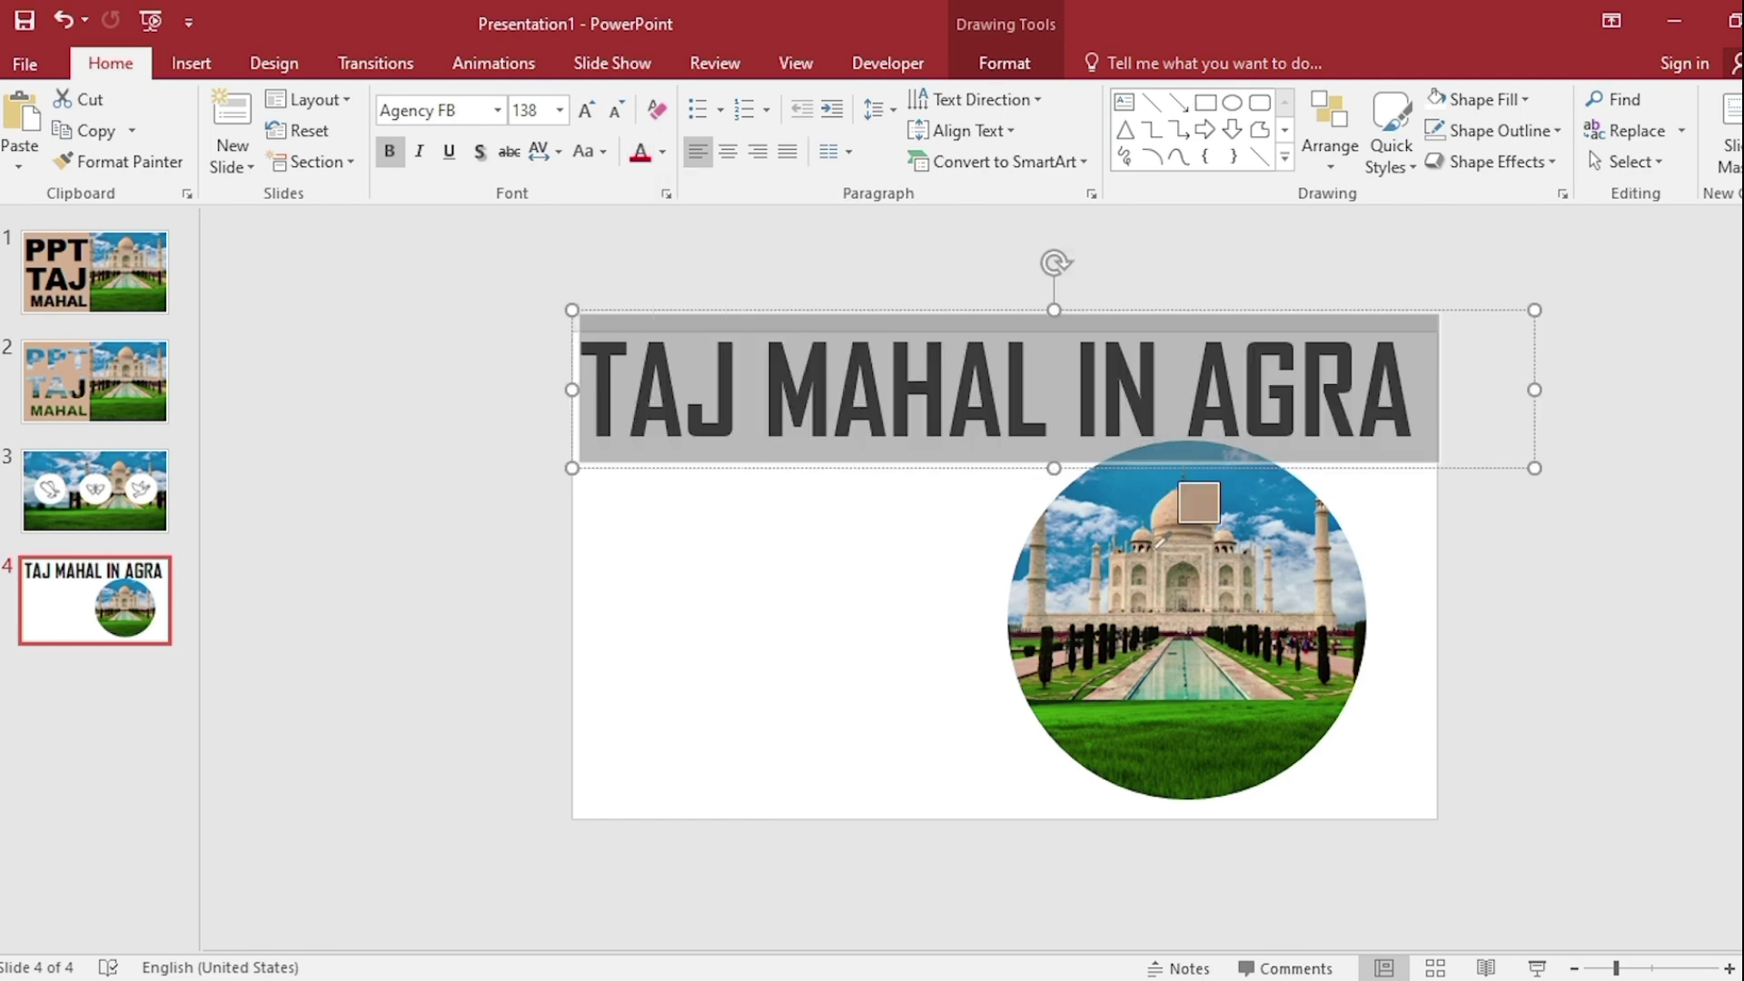
click(1180, 515)
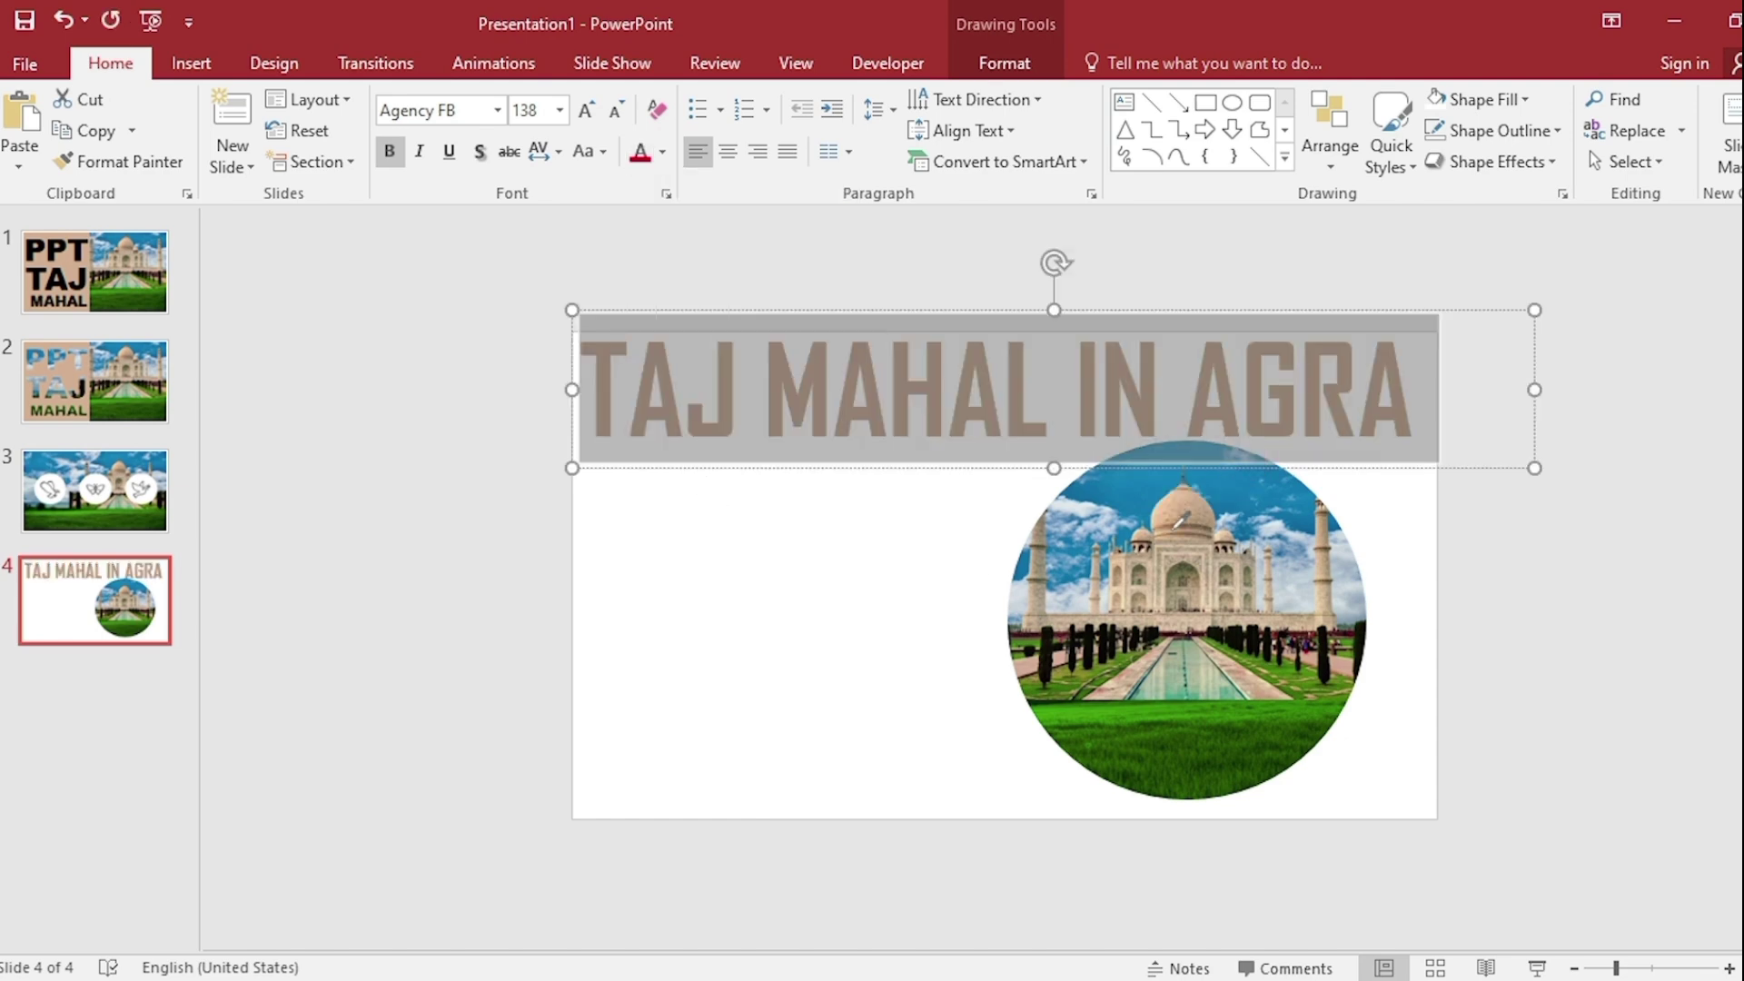
Set the title text fill transparency to about 77% in Format Shape.
right_click(1335, 478)
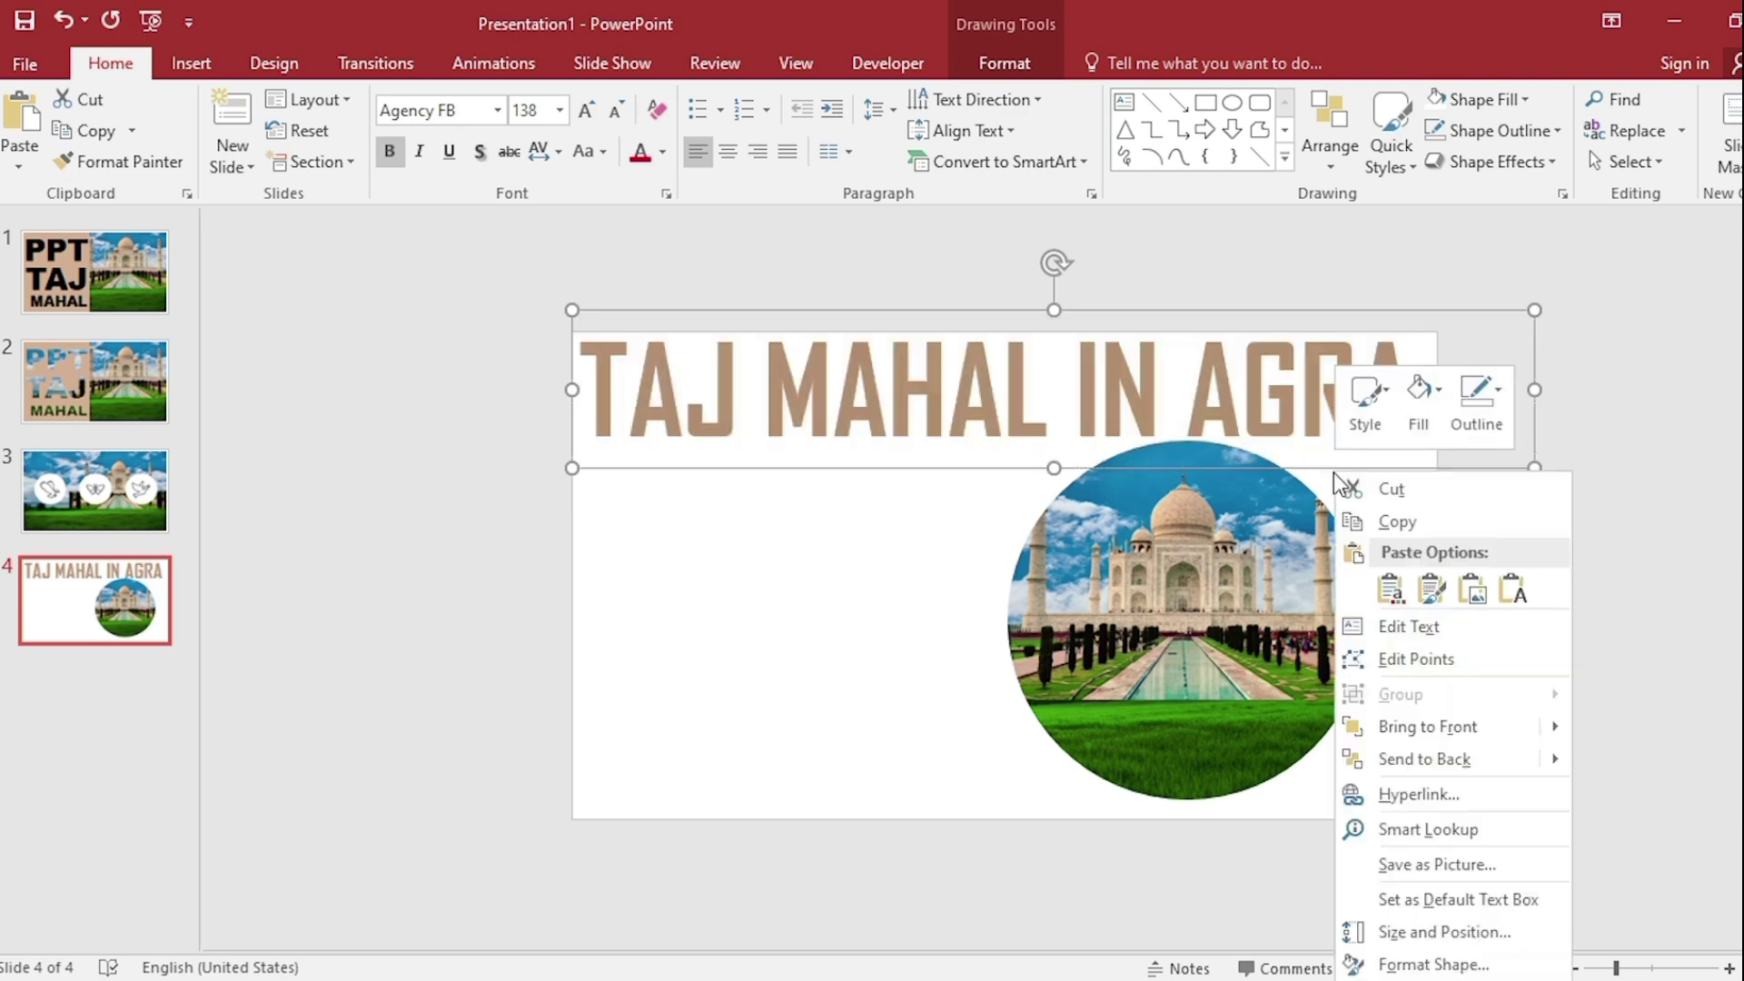
click(1448, 967)
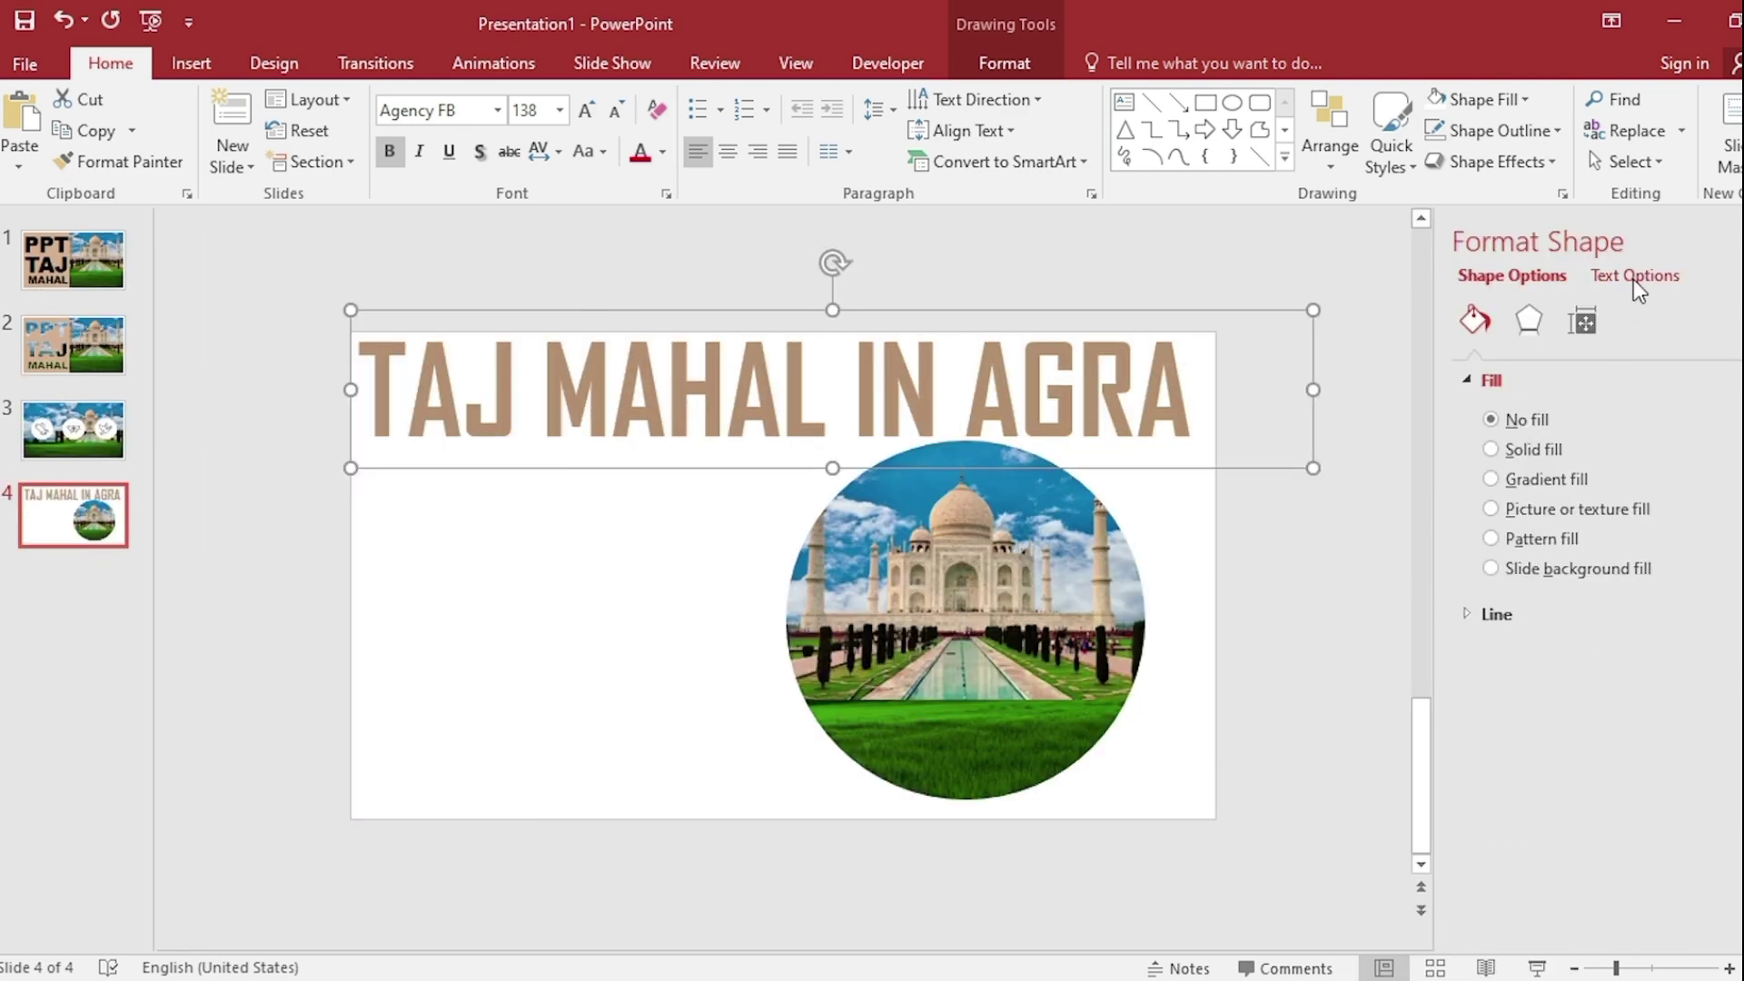
click(1635, 280)
drag(1602, 631, 1660, 632)
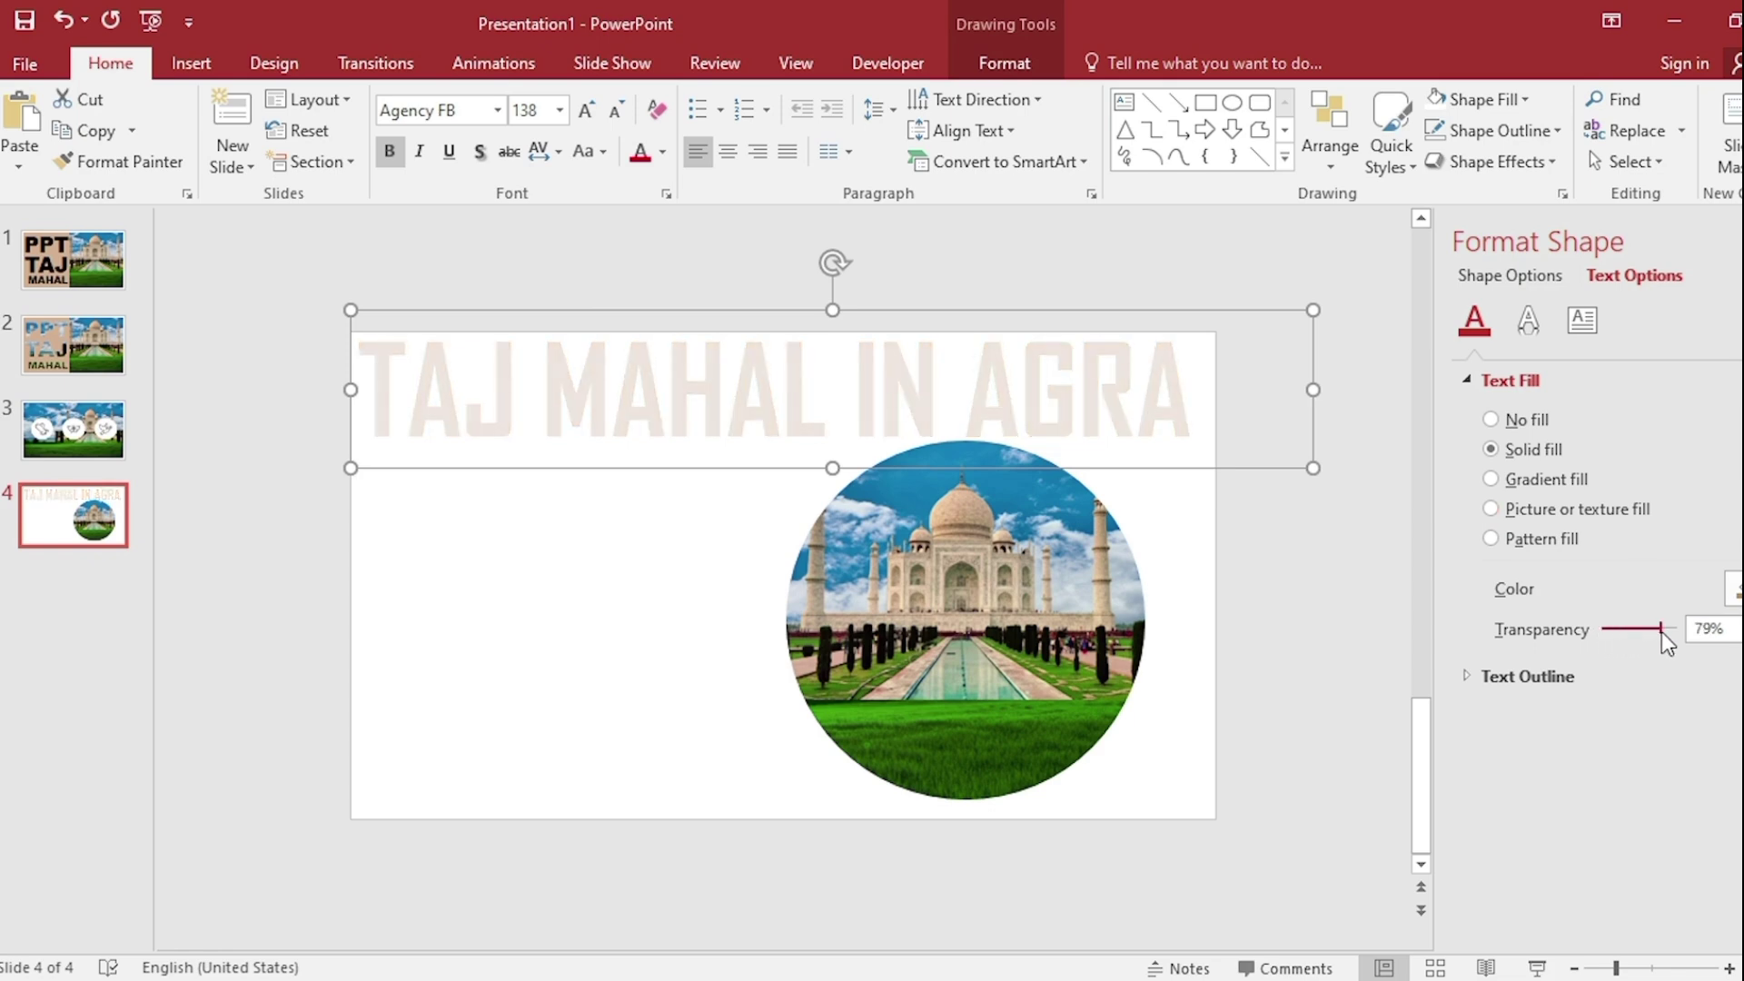
Apply an Outer shadow preset to the title text.
click(1529, 323)
click(1733, 417)
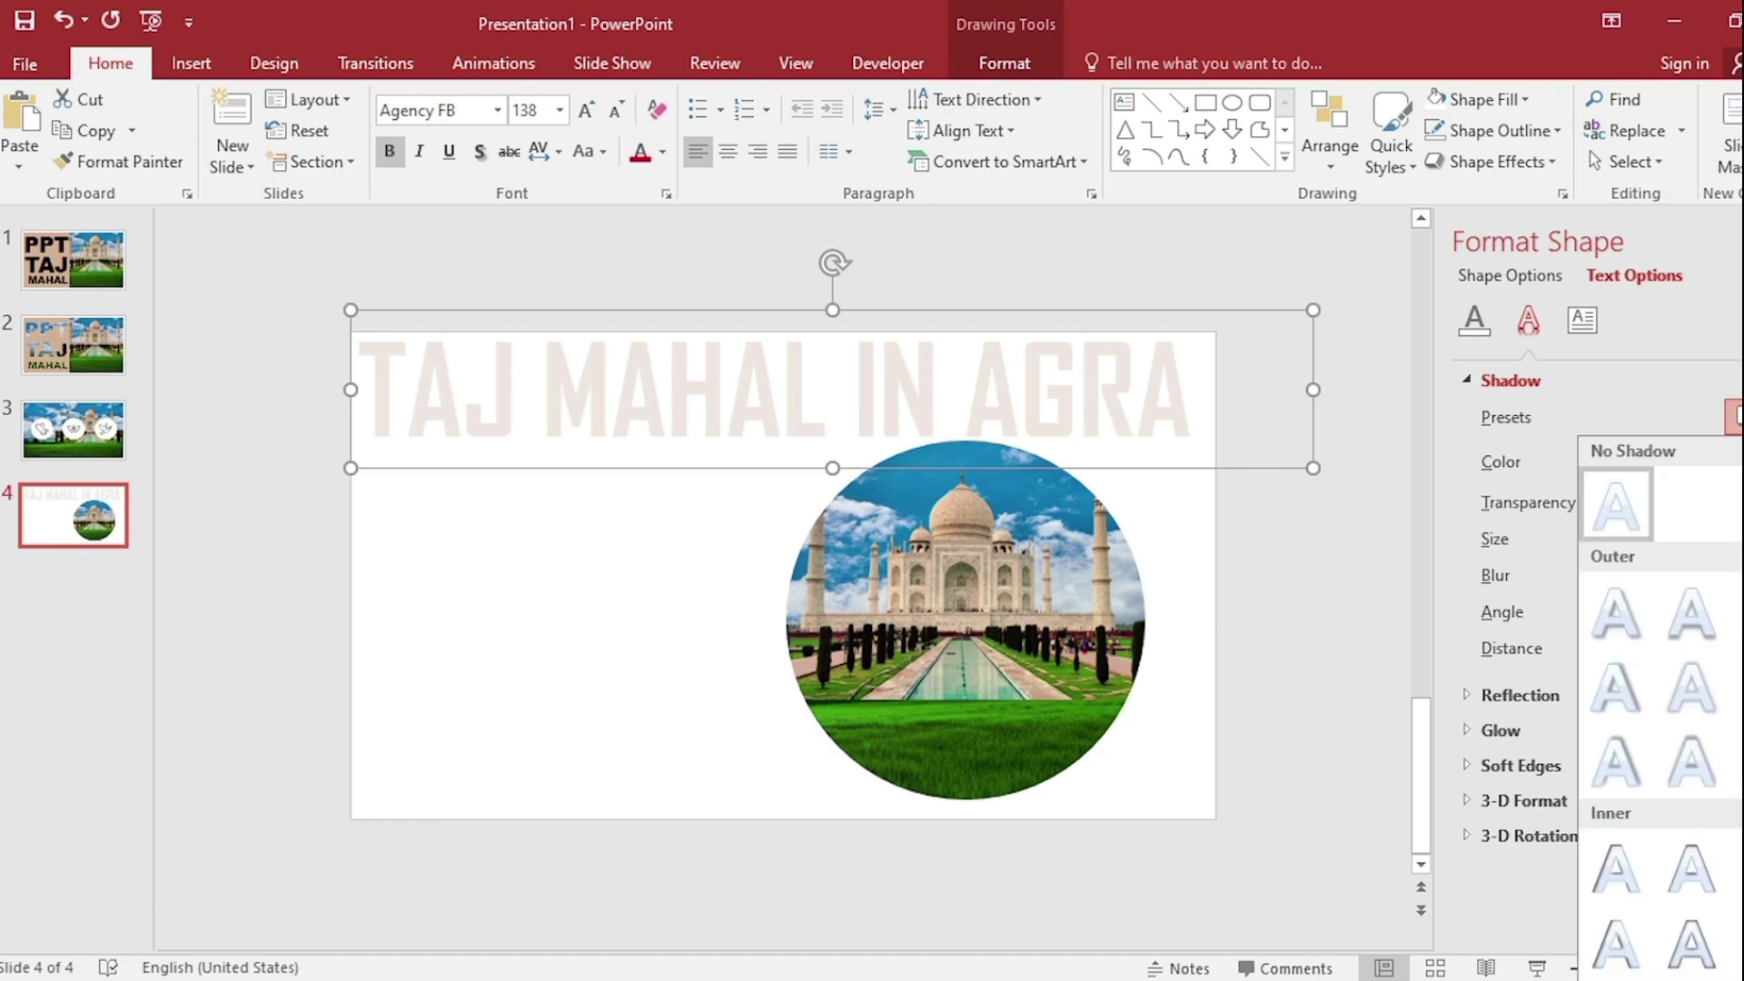
click(1616, 612)
click(1731, 241)
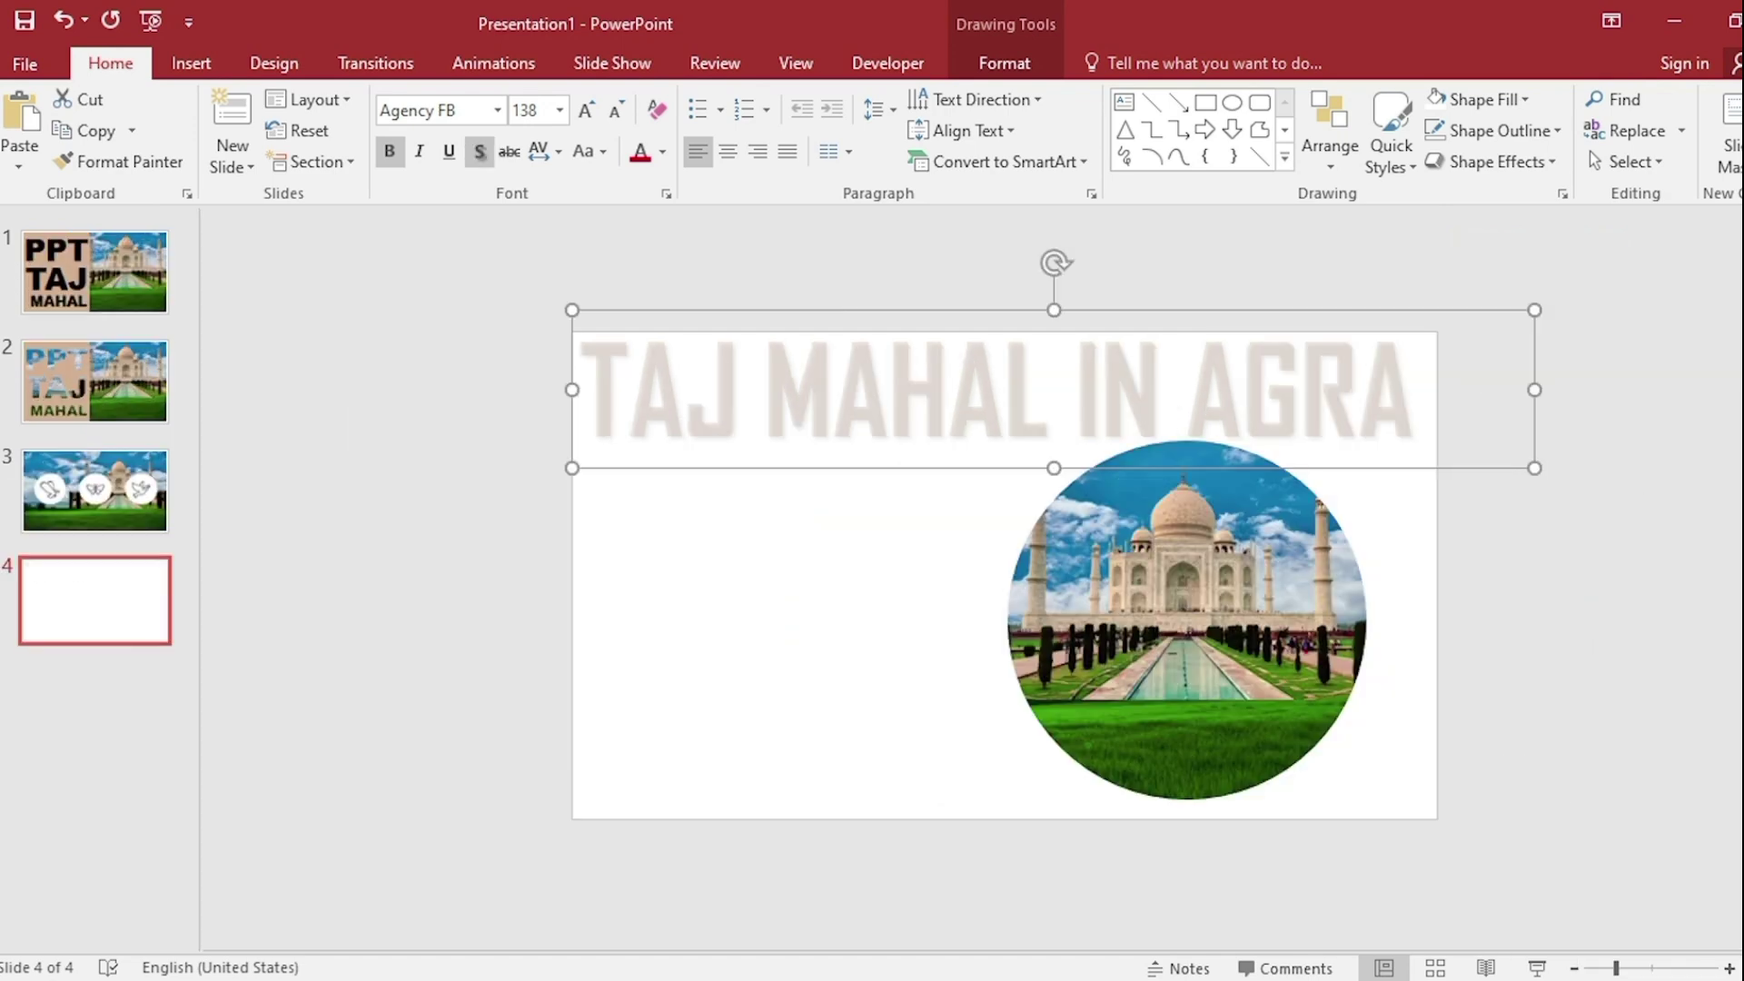
Draw a text box left of the circular photo for the Taj Mahal paragraph.
click(198, 64)
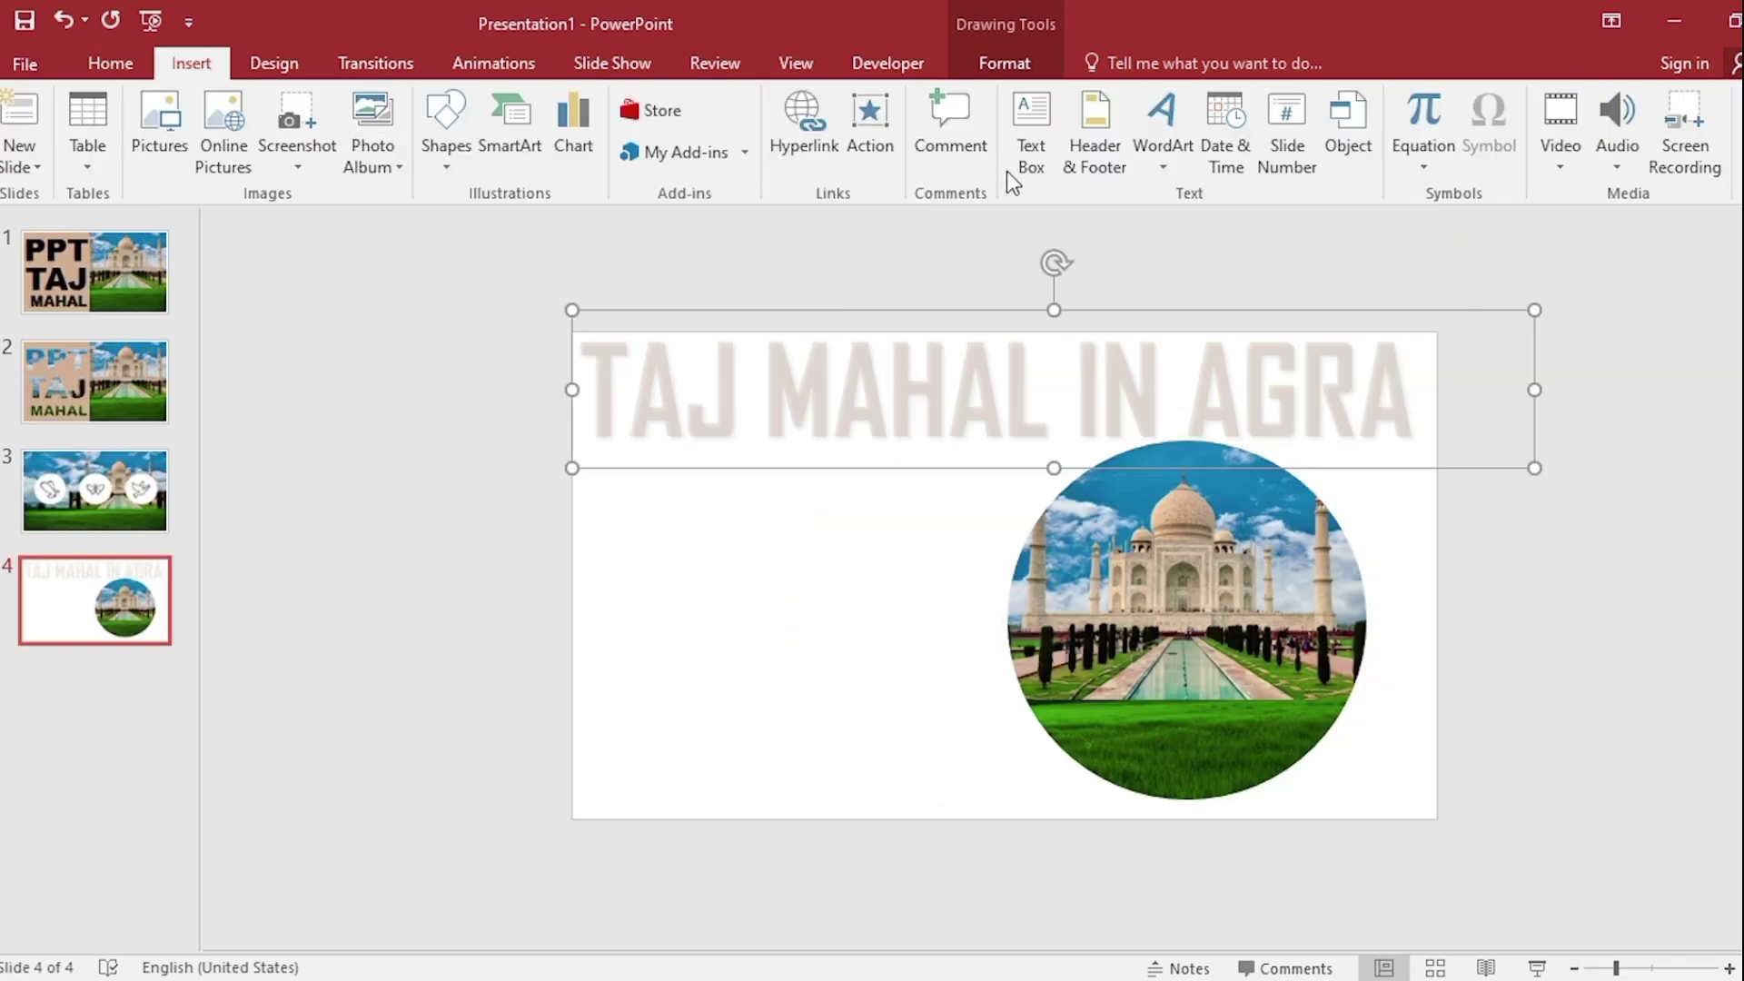
click(1041, 162)
drag(613, 514, 939, 735)
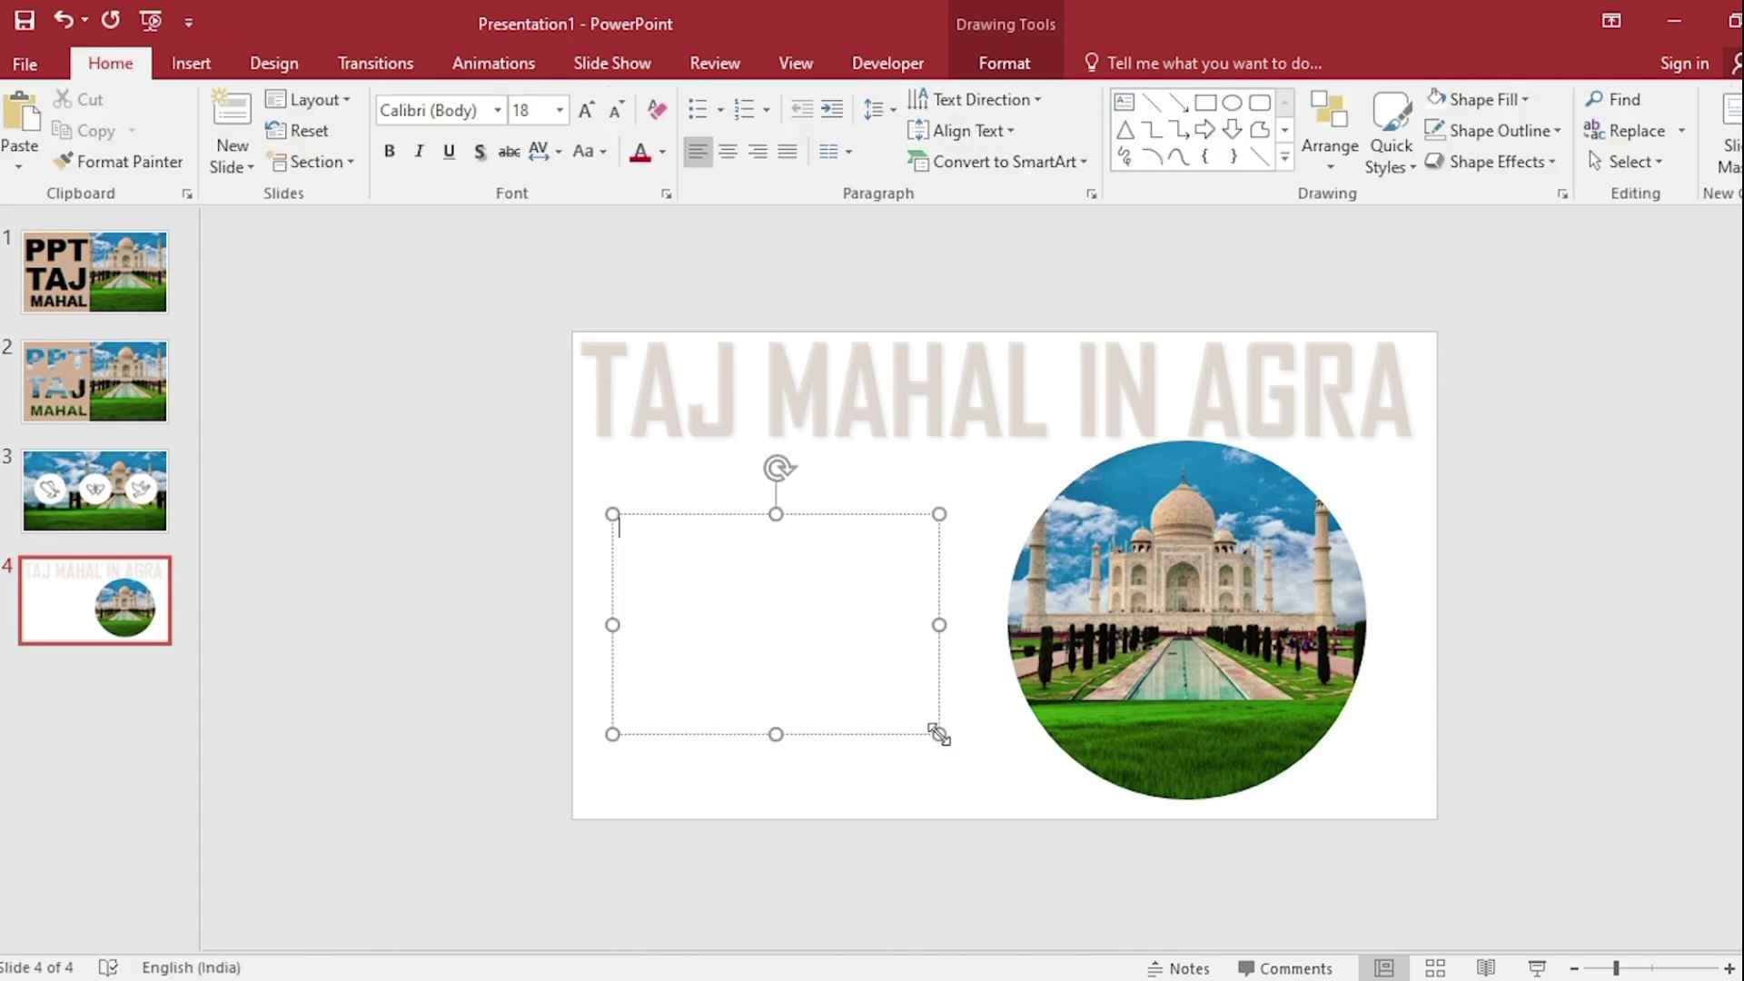
Enlarge the paragraph text to 36 and eyedrop the grass green as its colour.
key(ctrl+a)
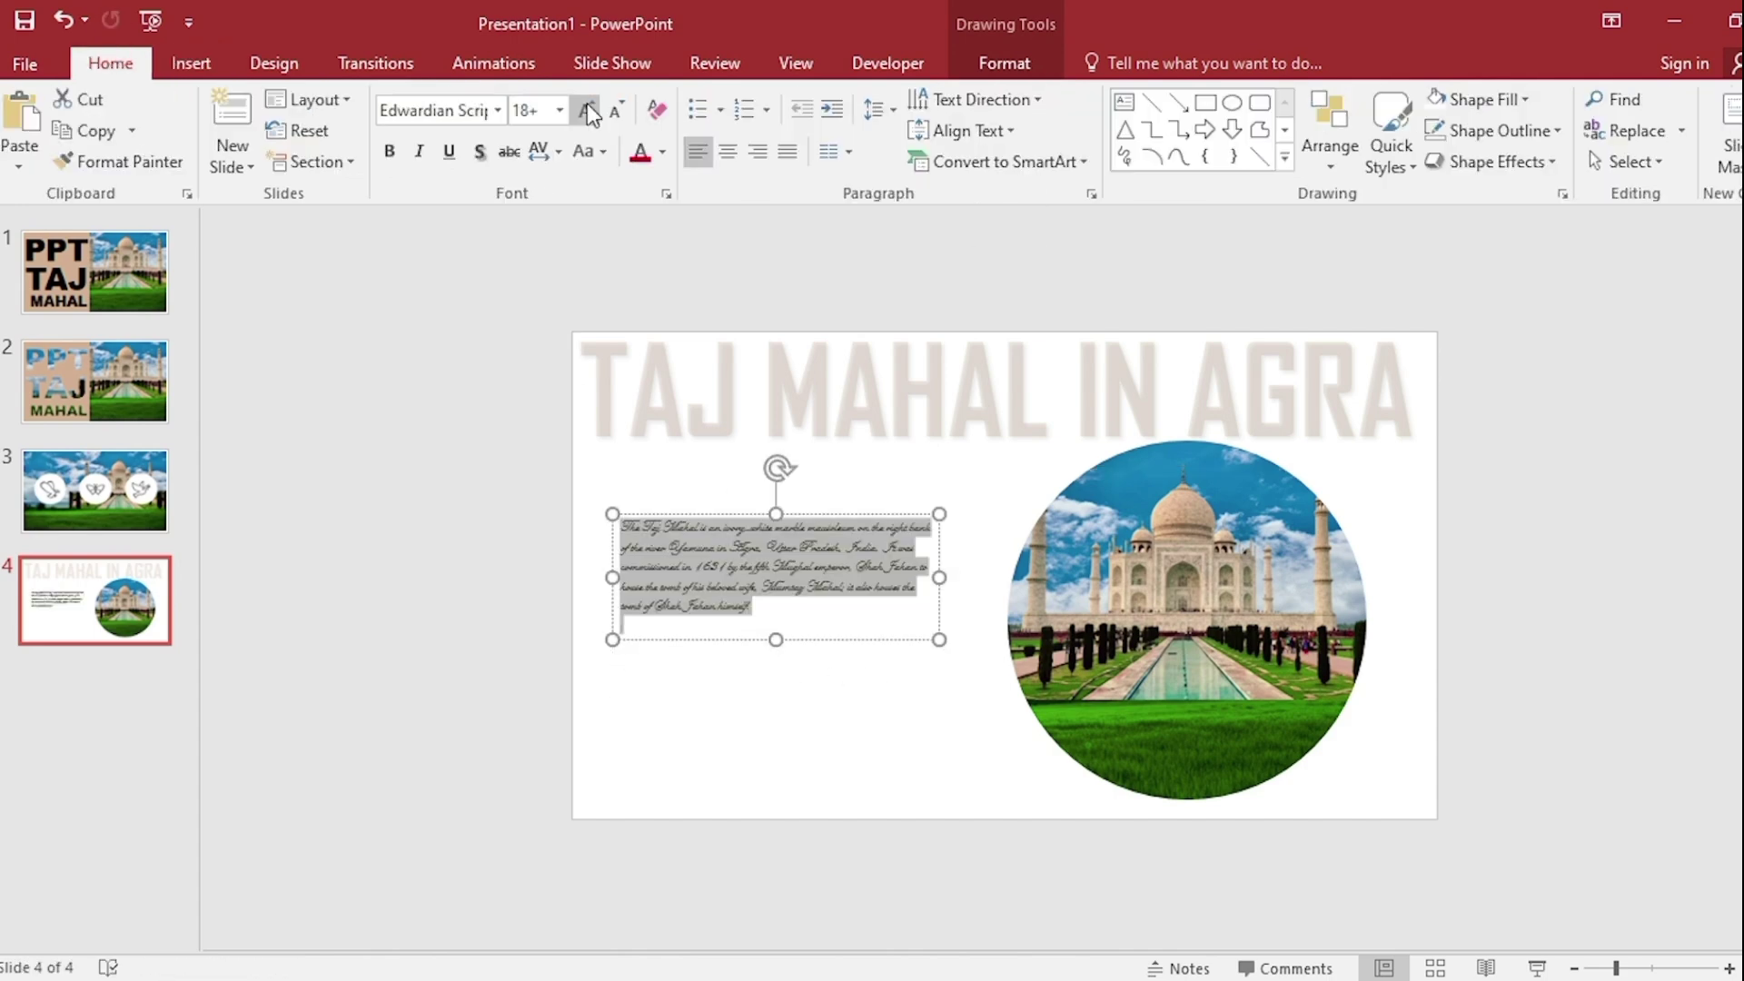
click(588, 109)
click(588, 110)
click(588, 109)
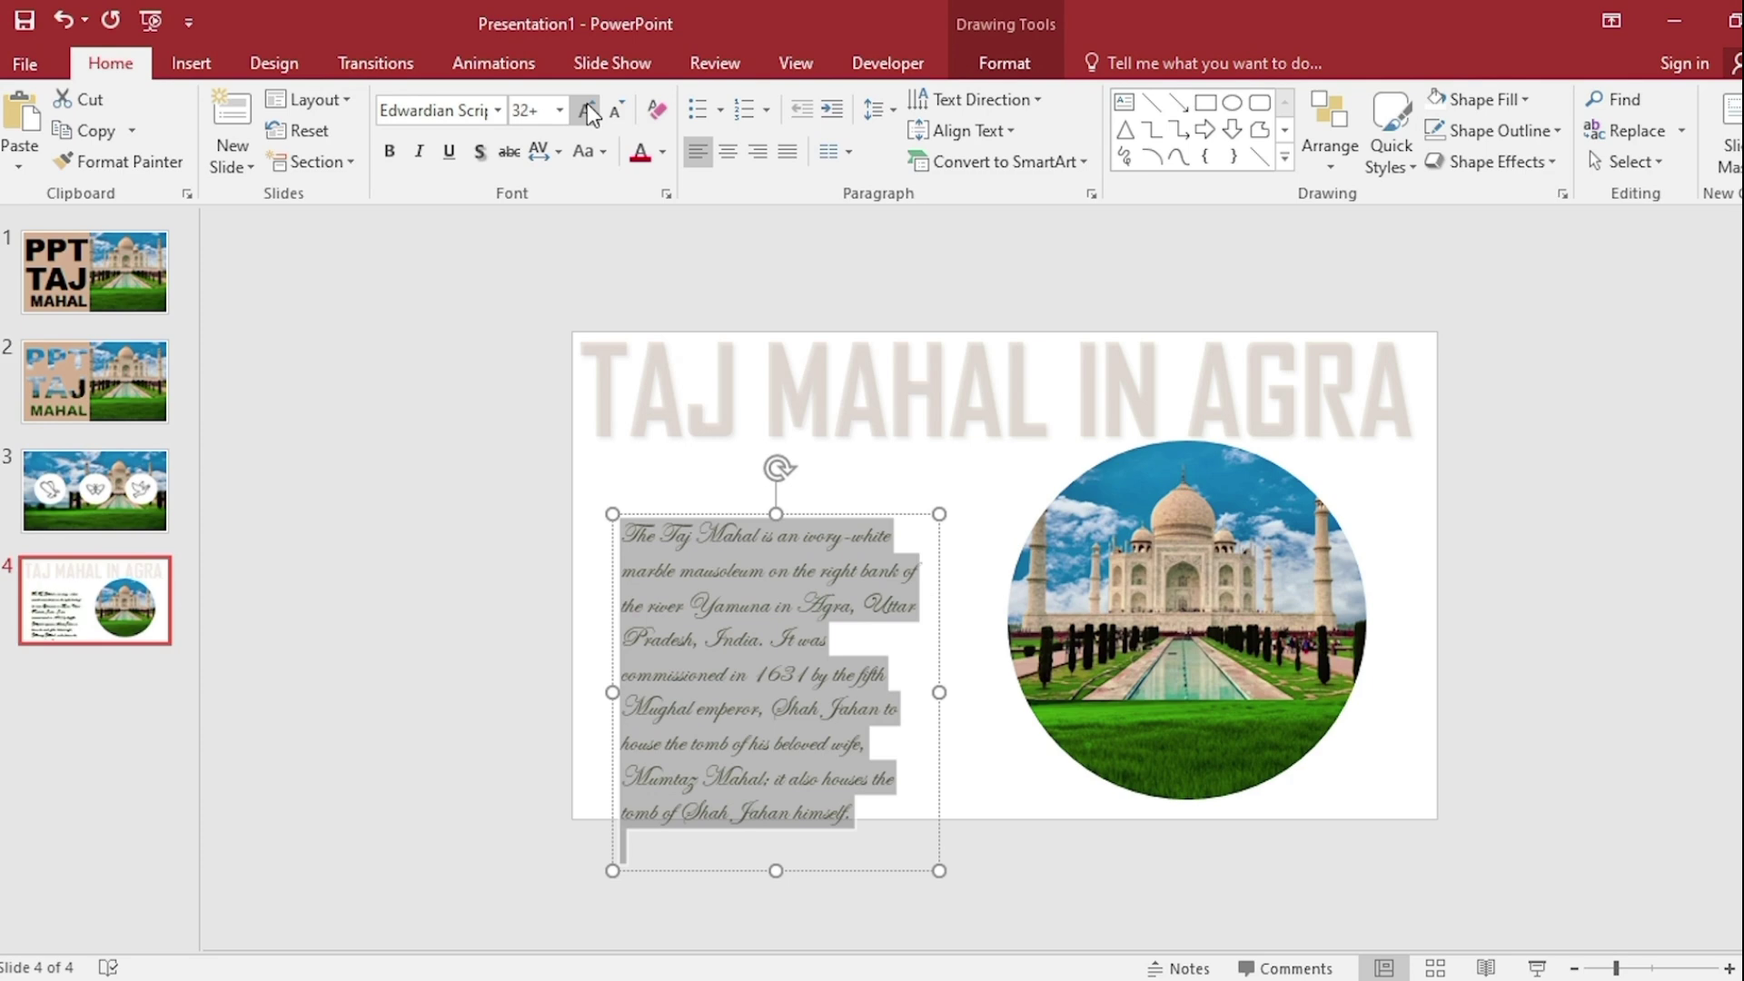
click(586, 106)
click(662, 150)
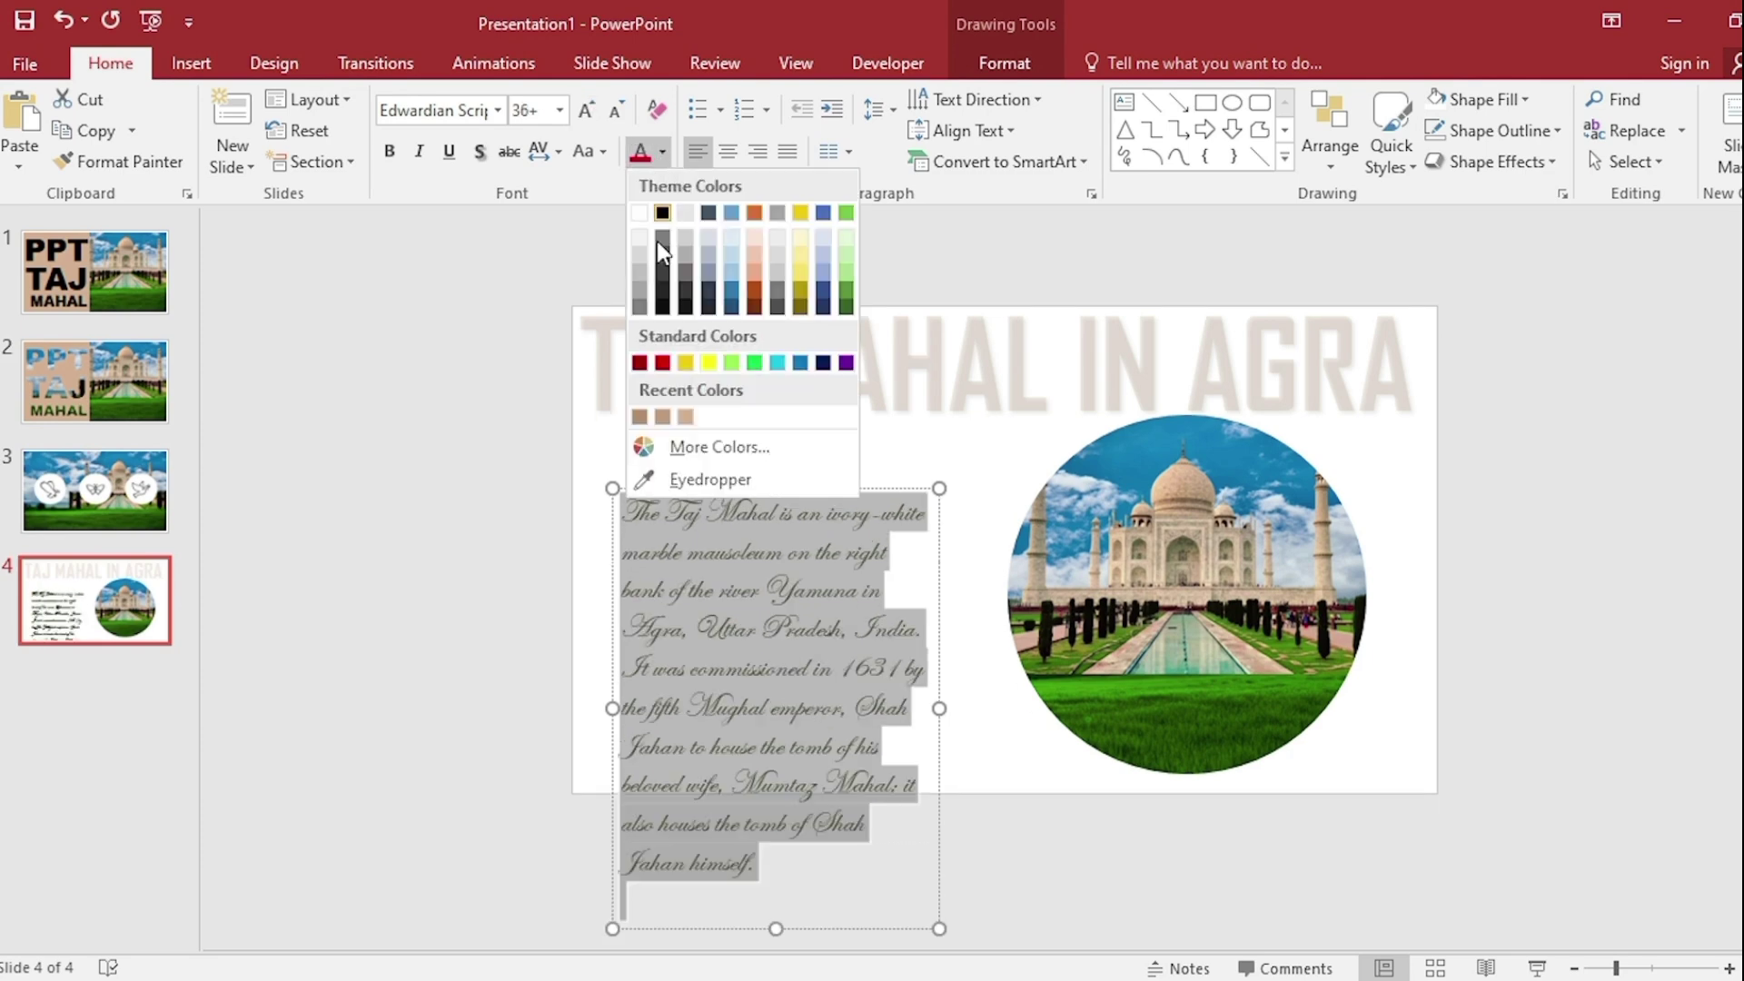
click(703, 480)
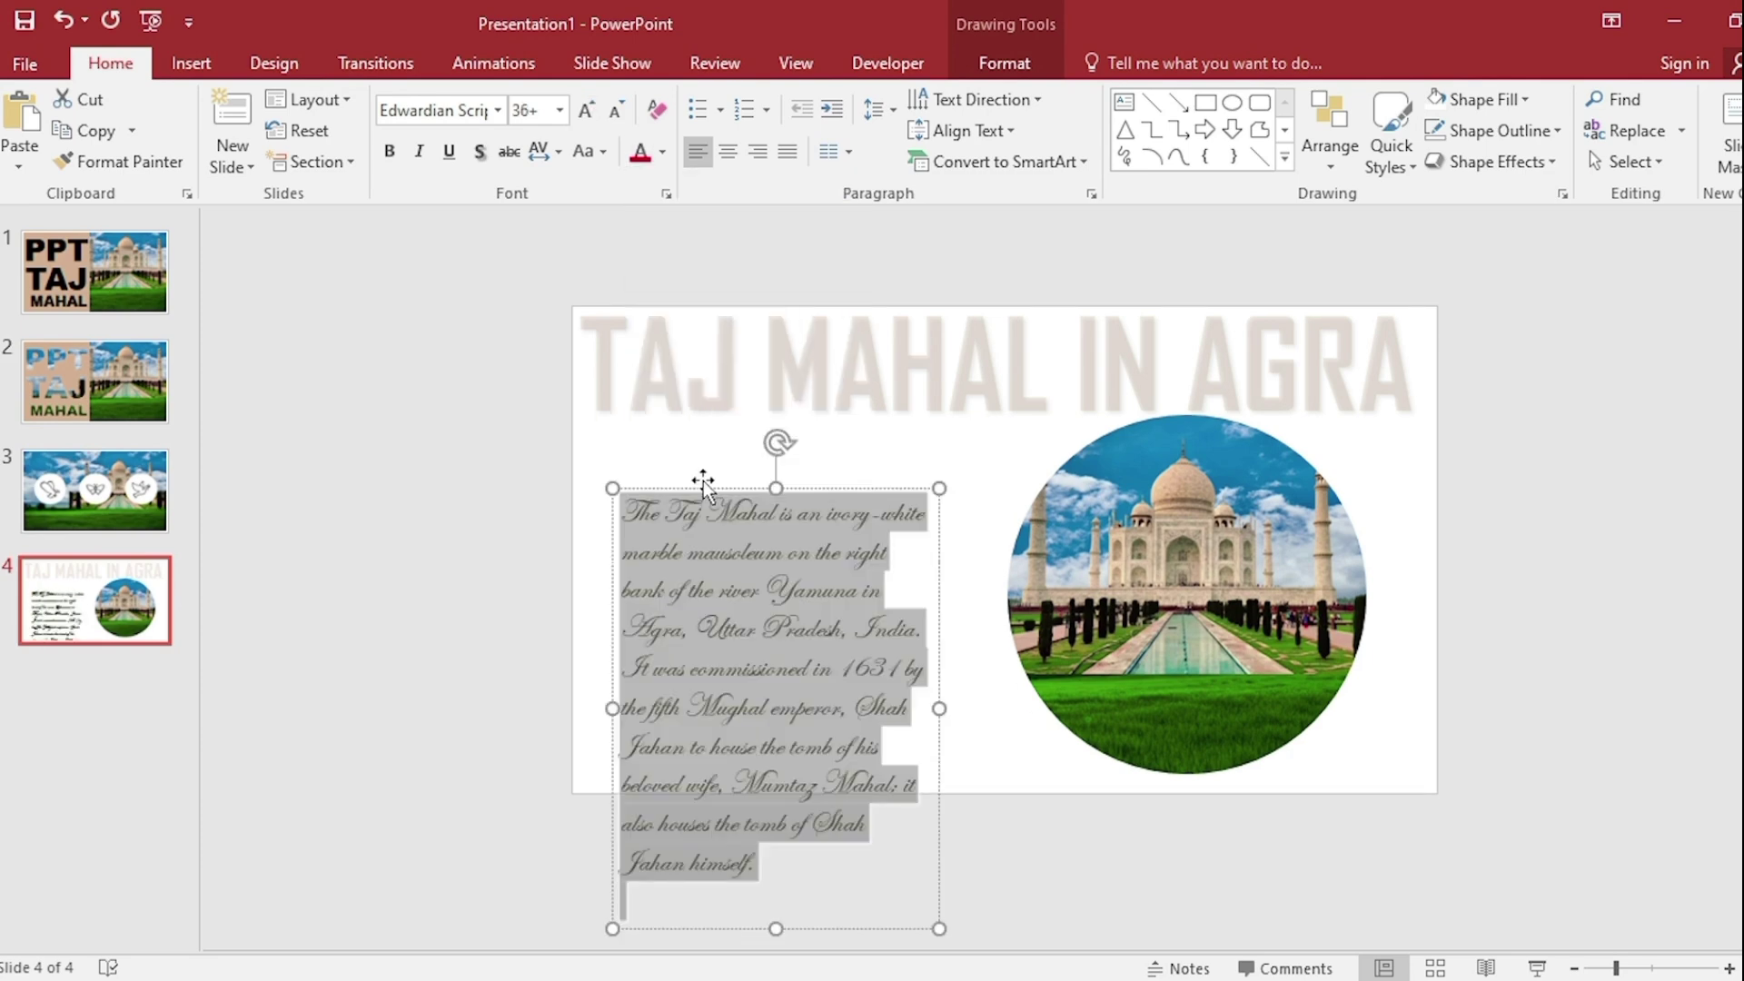
click(1184, 728)
click(1417, 493)
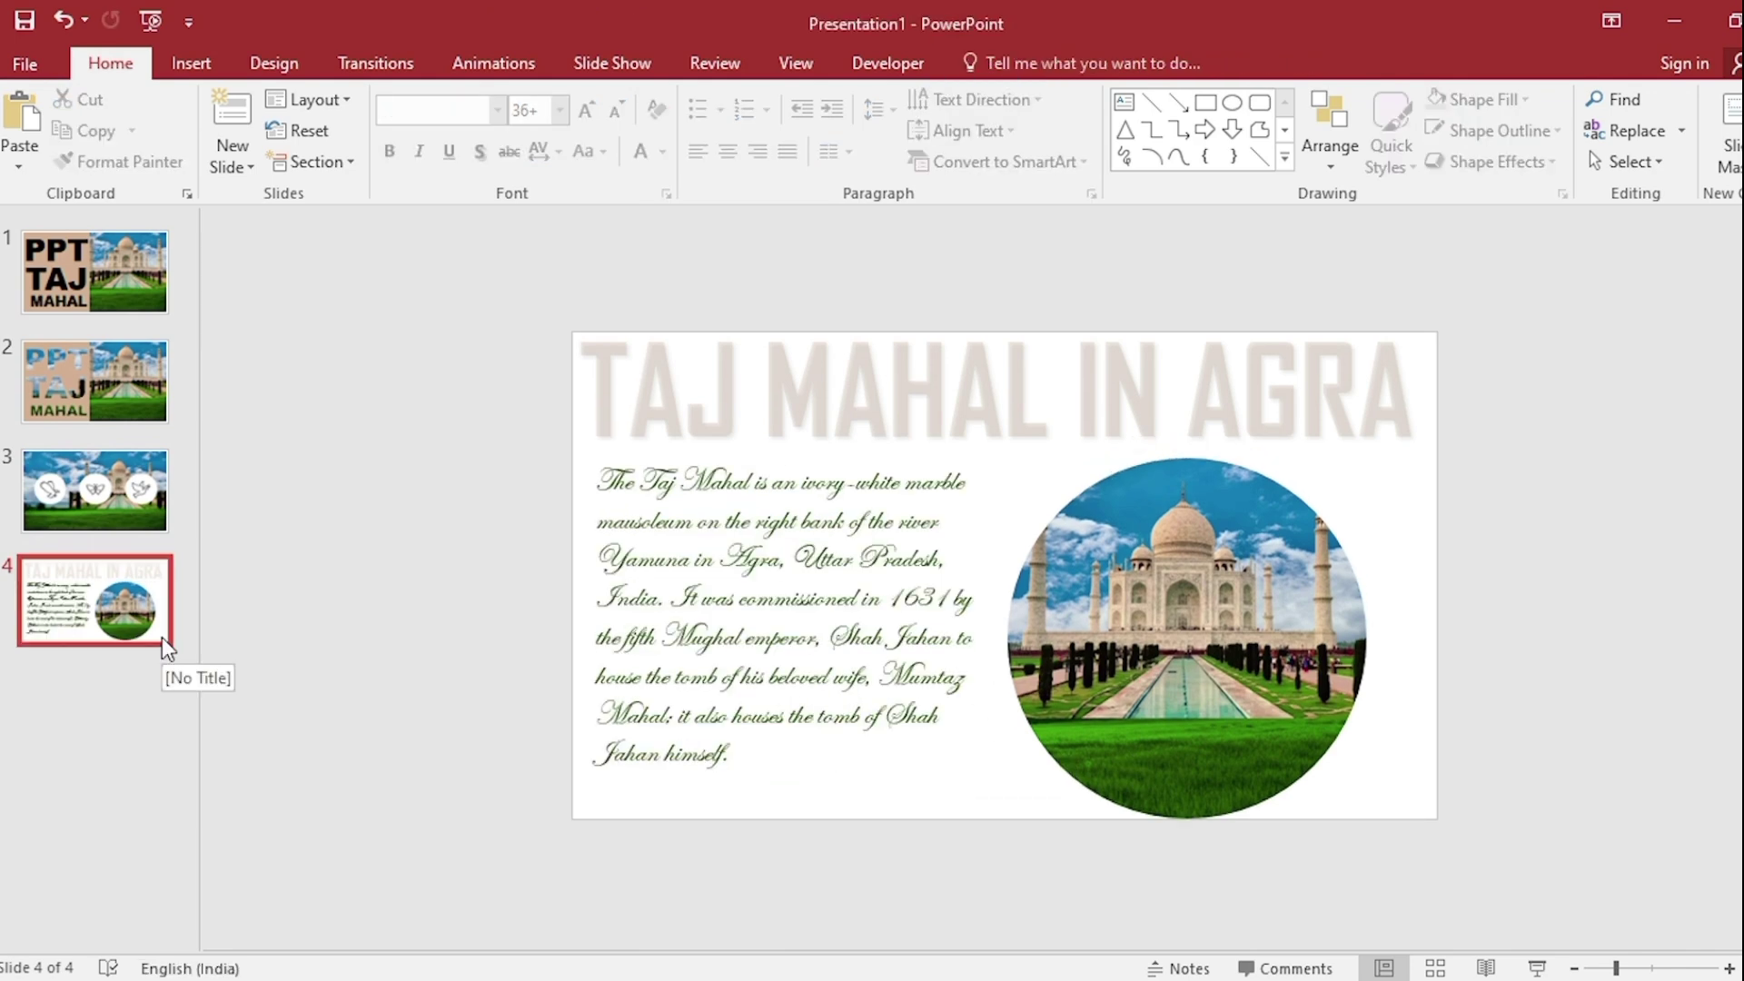
Give slide 4 a Push transition lasting 3 seconds.
click(364, 65)
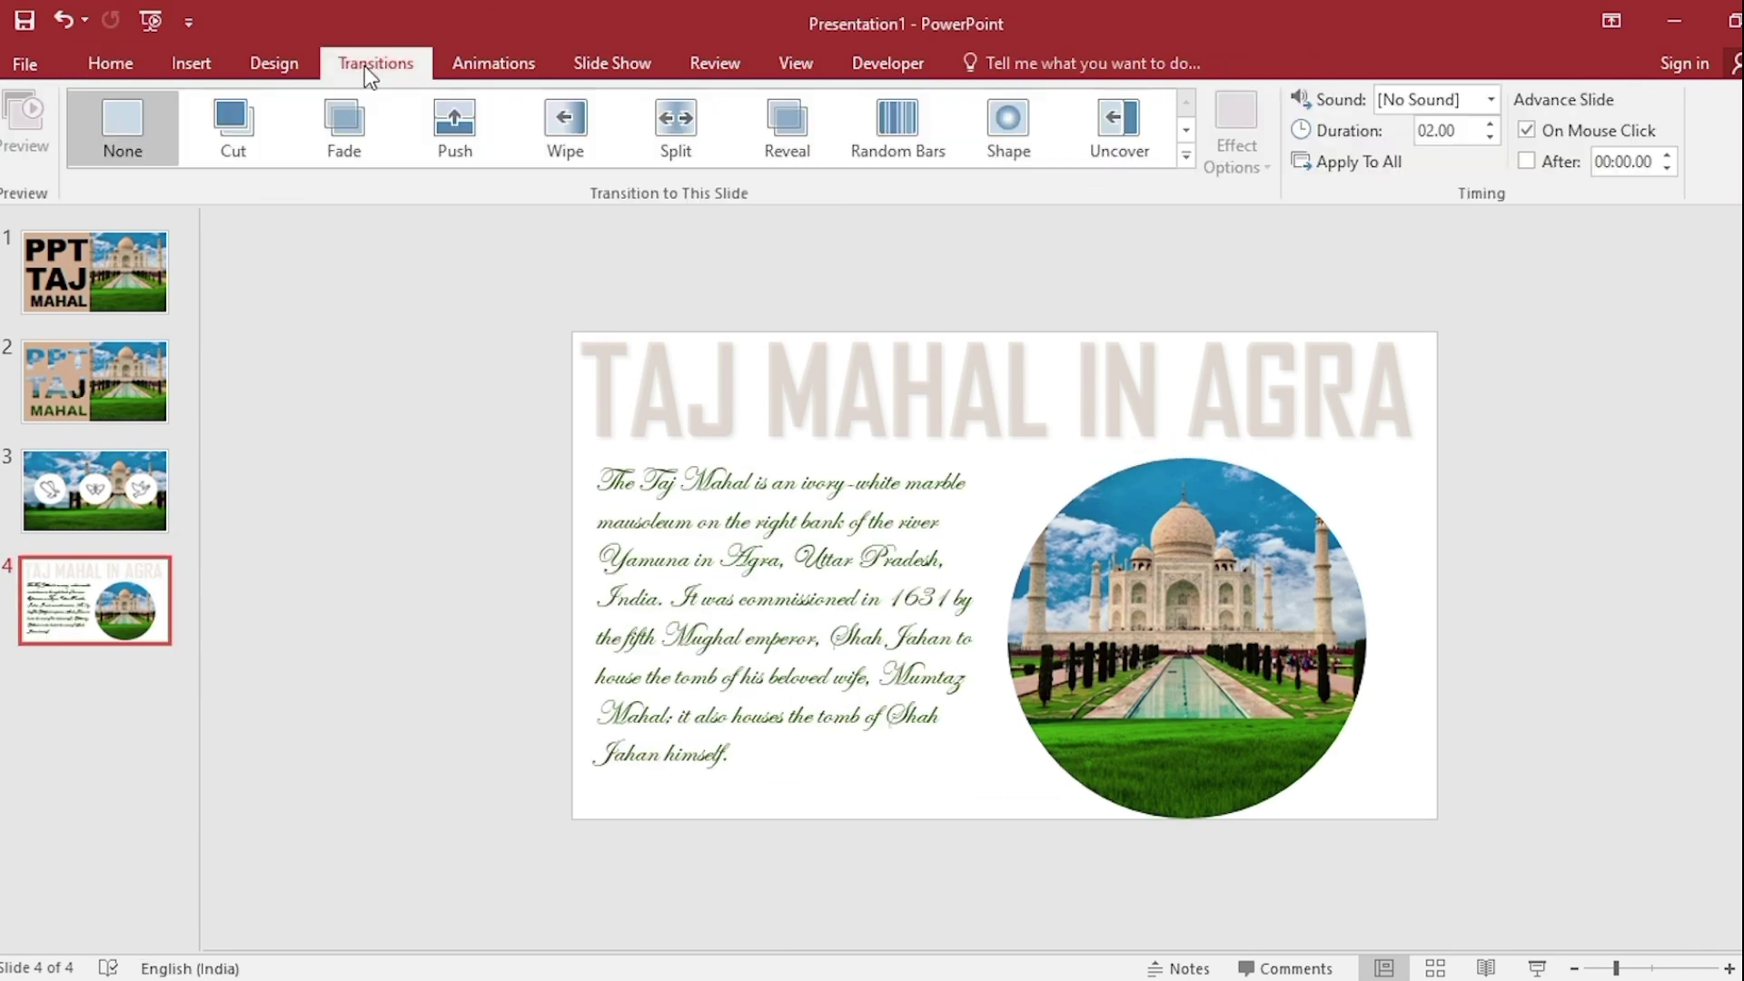
click(446, 138)
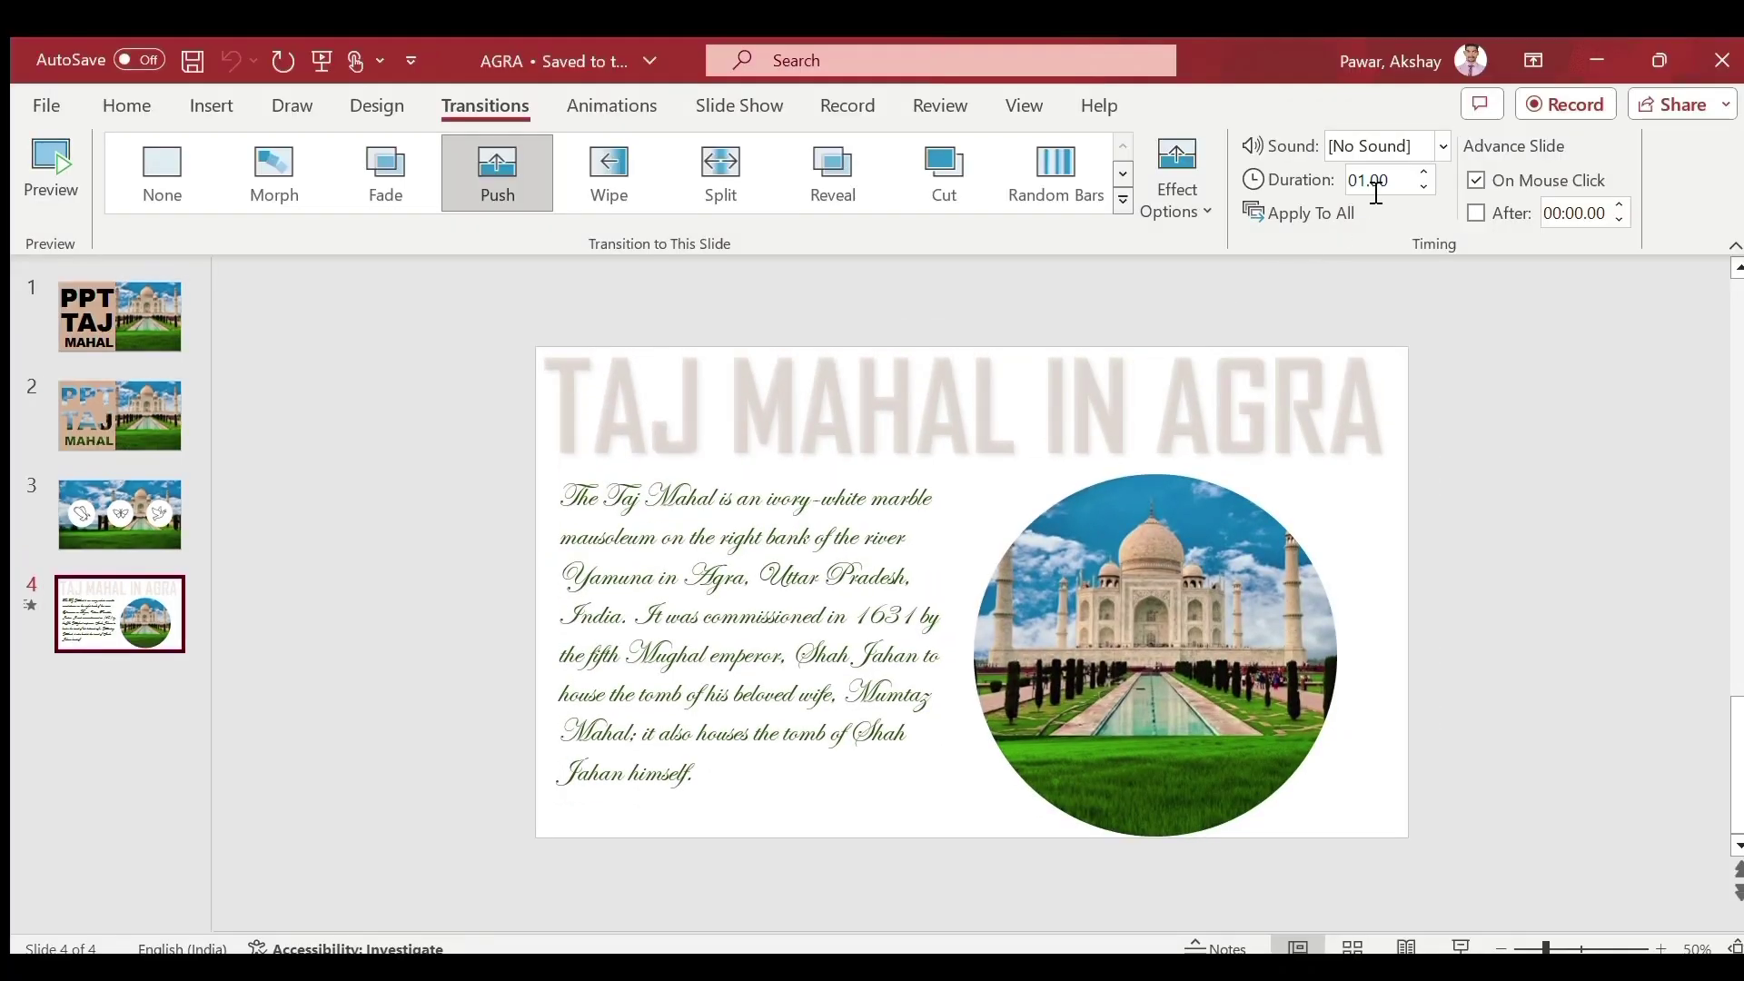
triple_click(1376, 188)
text(03)
key(Return)
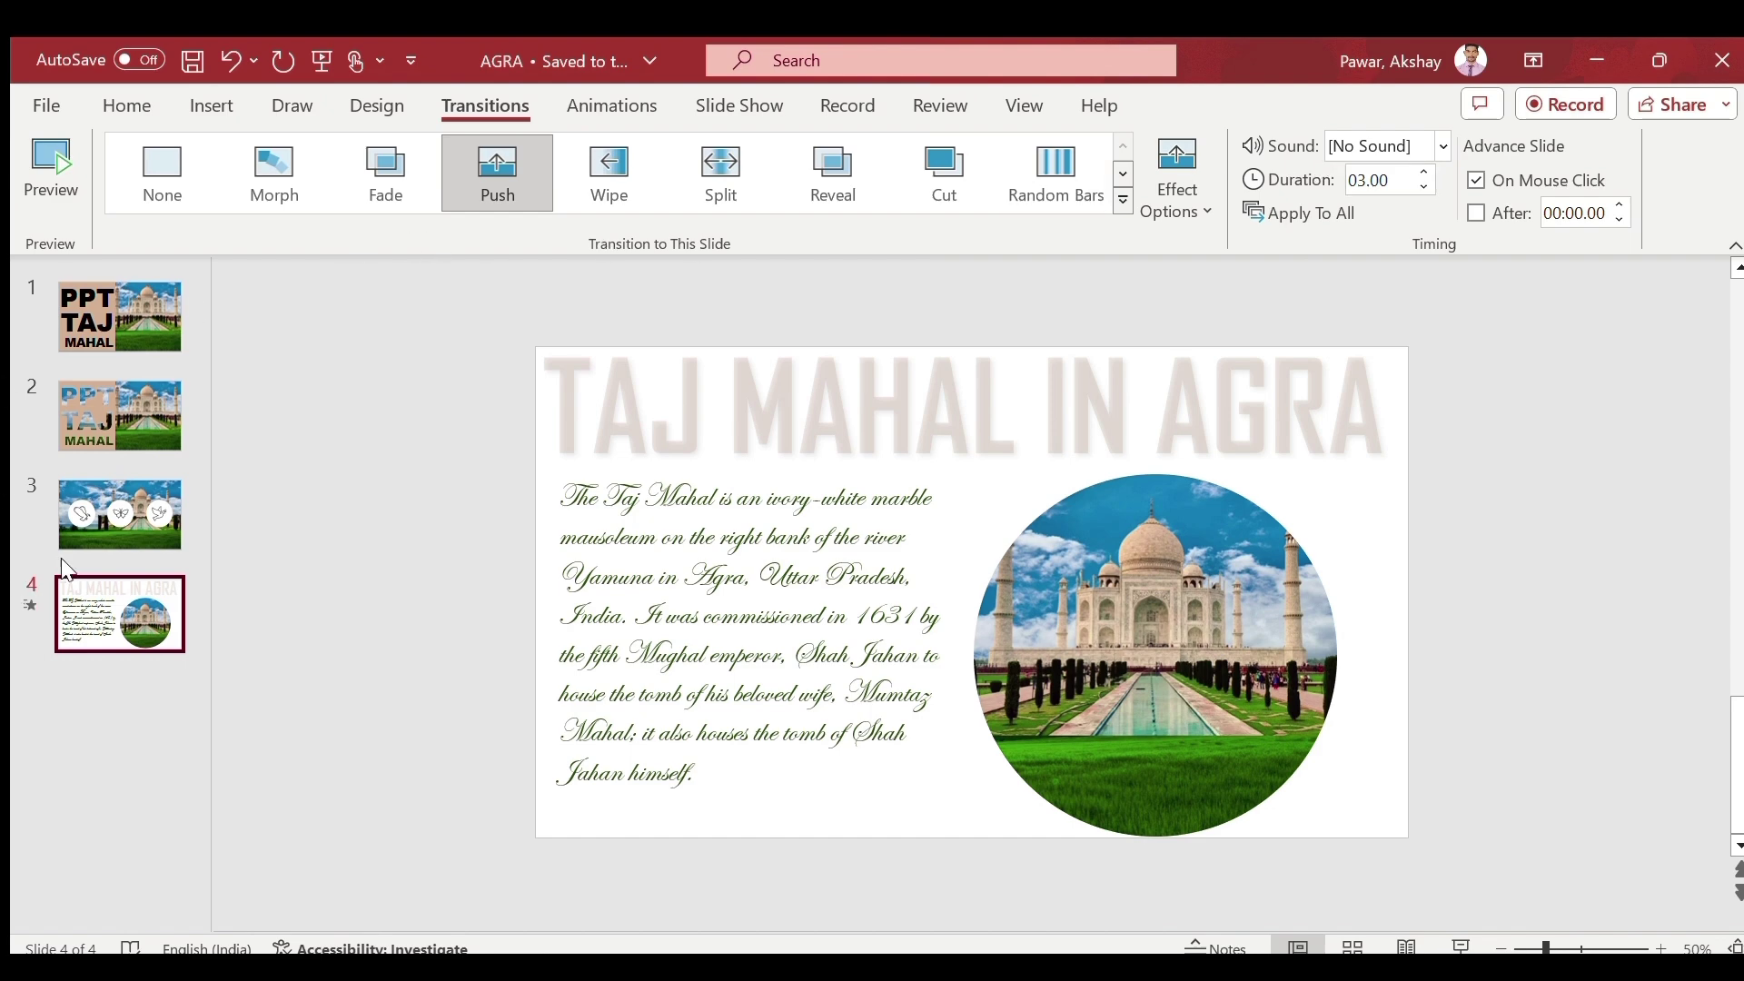
Give slide 3 a Morph transition lasting 3 seconds.
click(95, 522)
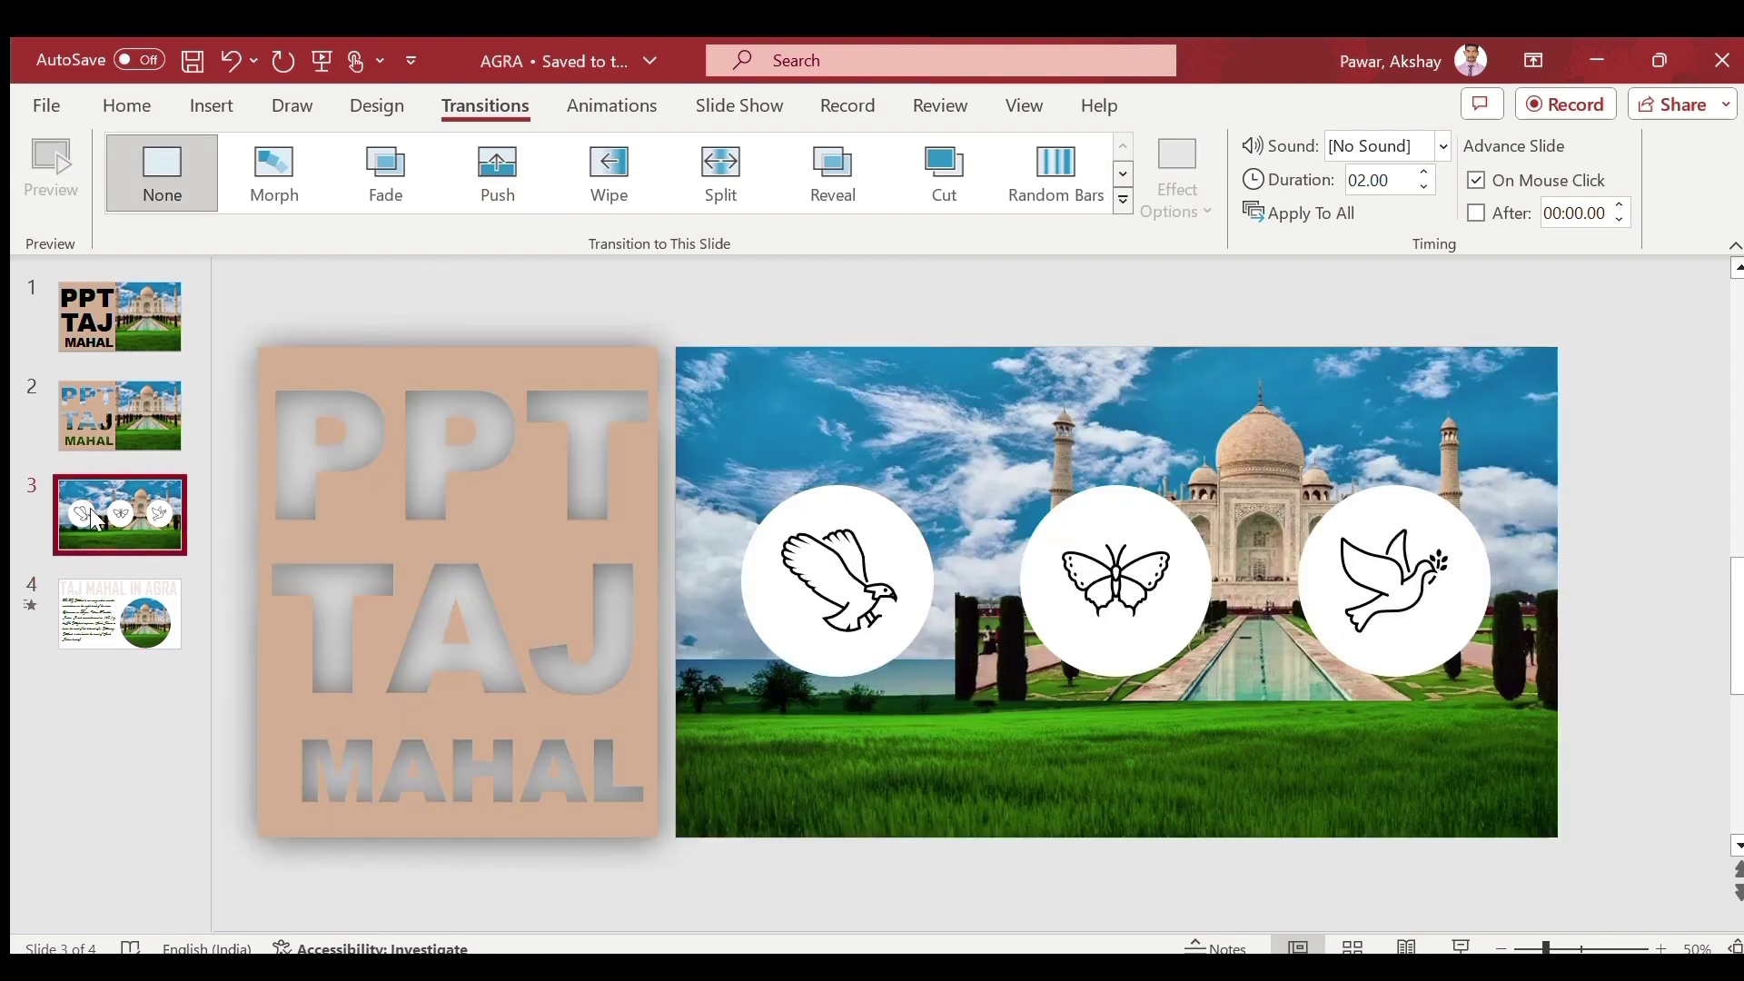
click(278, 161)
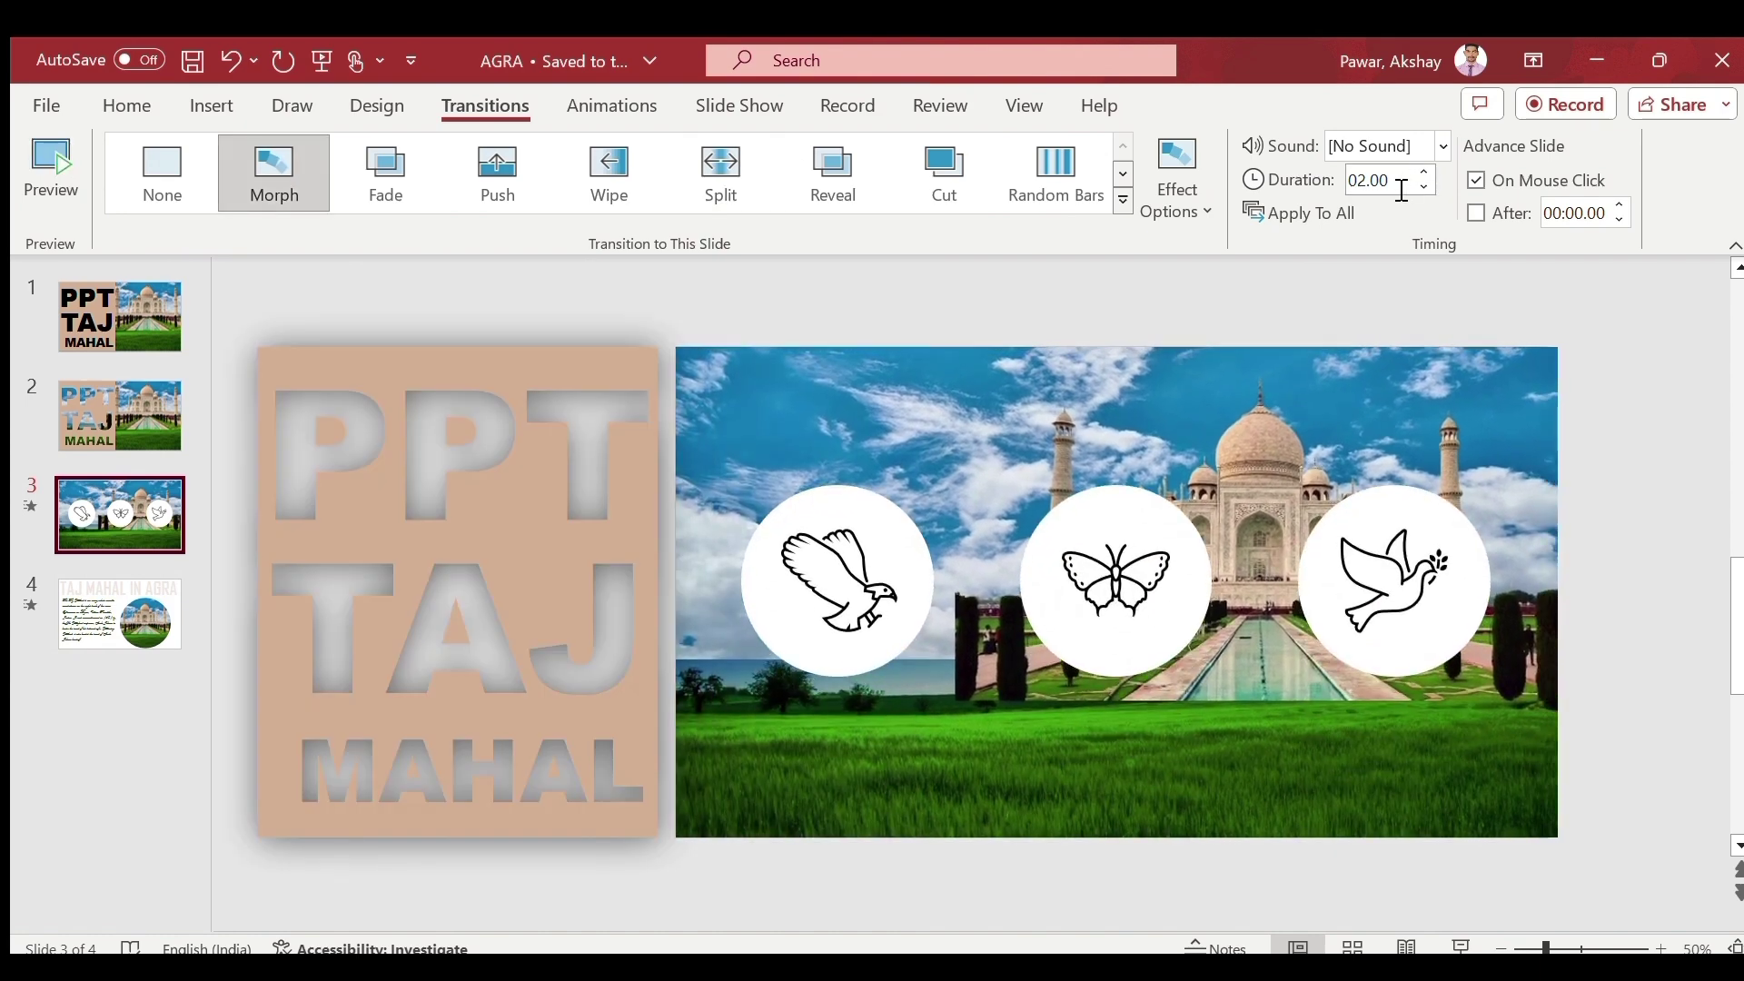
click(1402, 190)
text(03)
click(123, 512)
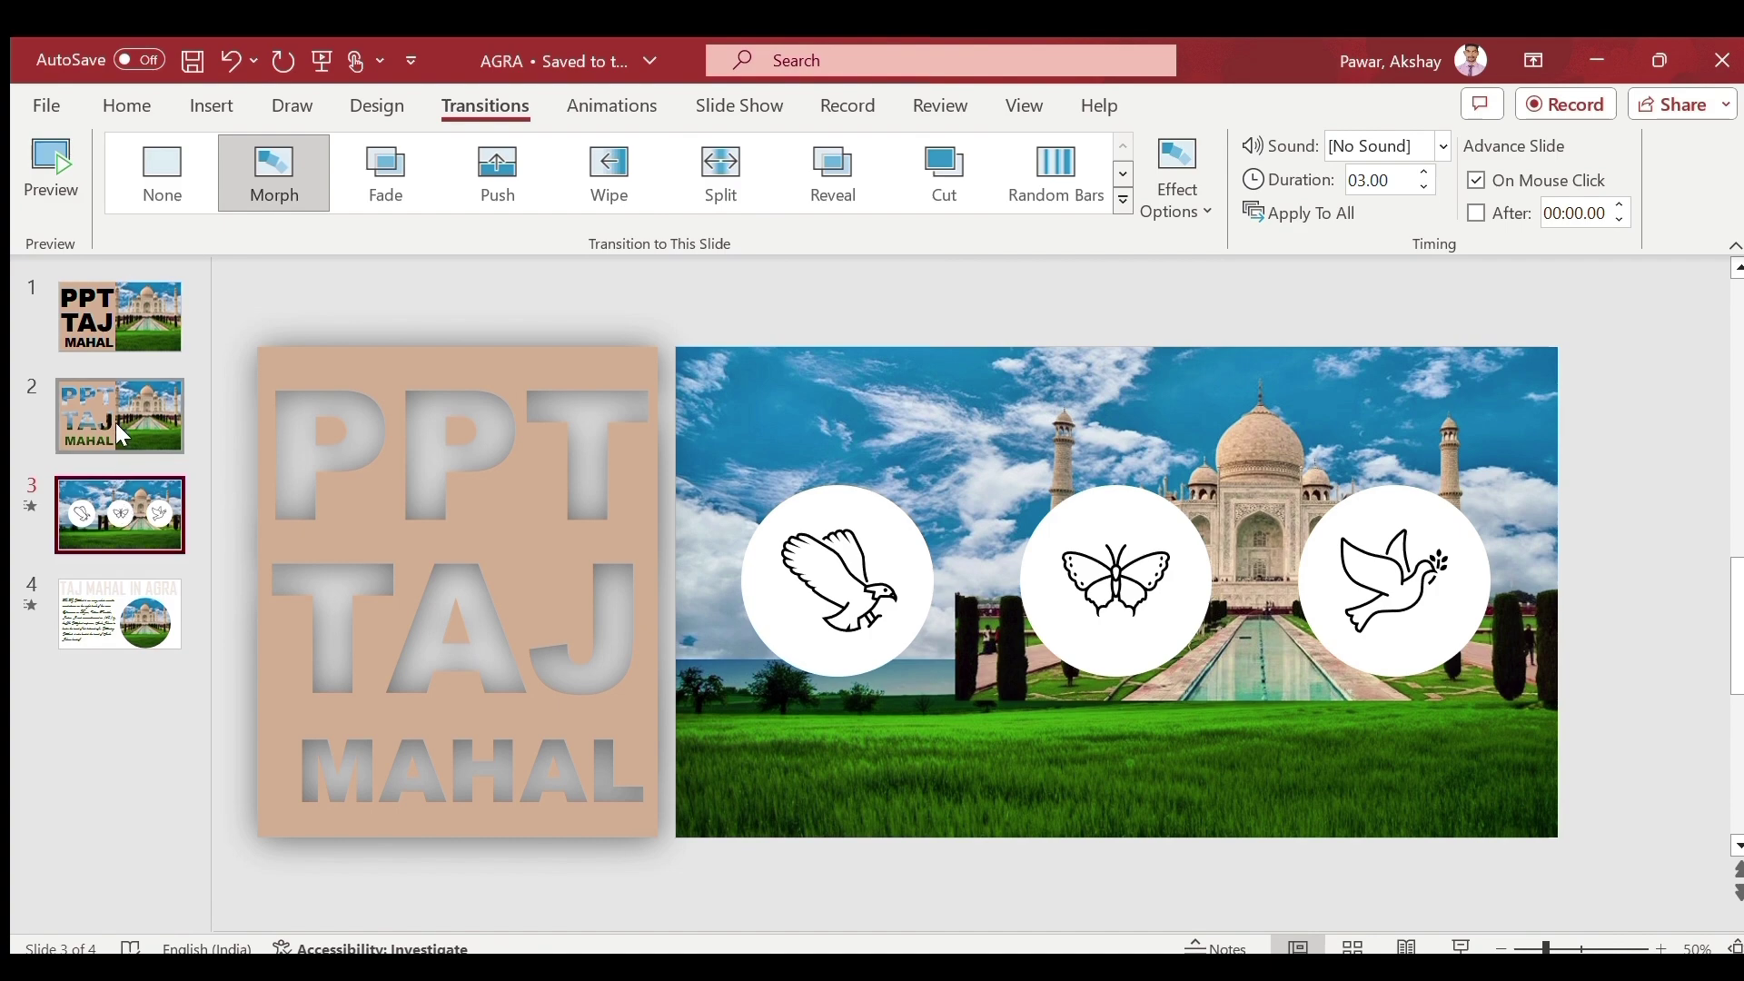